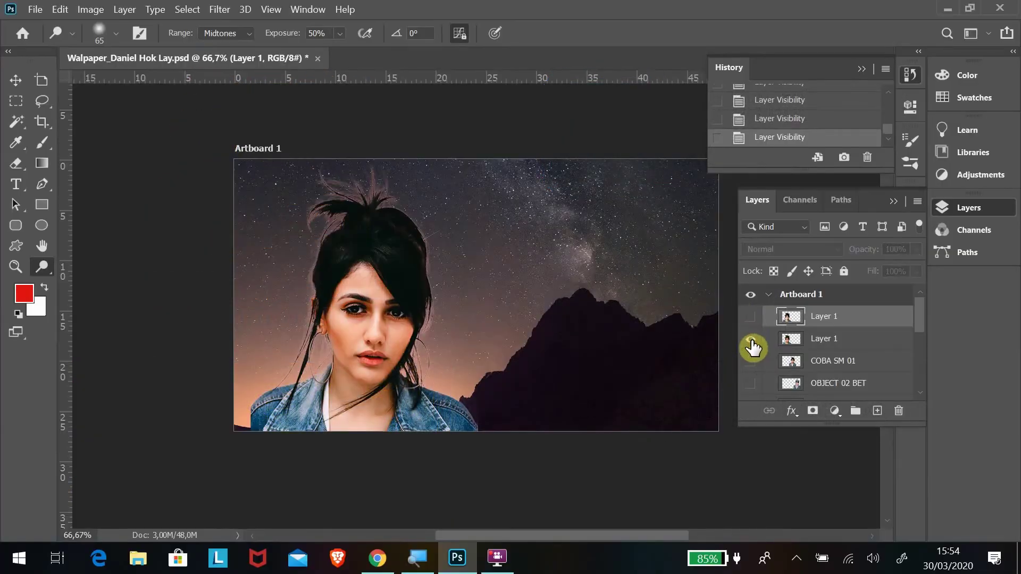
# Hide the second Layer 1 copy, show the top Layer 1 portrait, and select the BACKGROUND layer
pyautogui.click(751, 339)
pyautogui.click(750, 317)
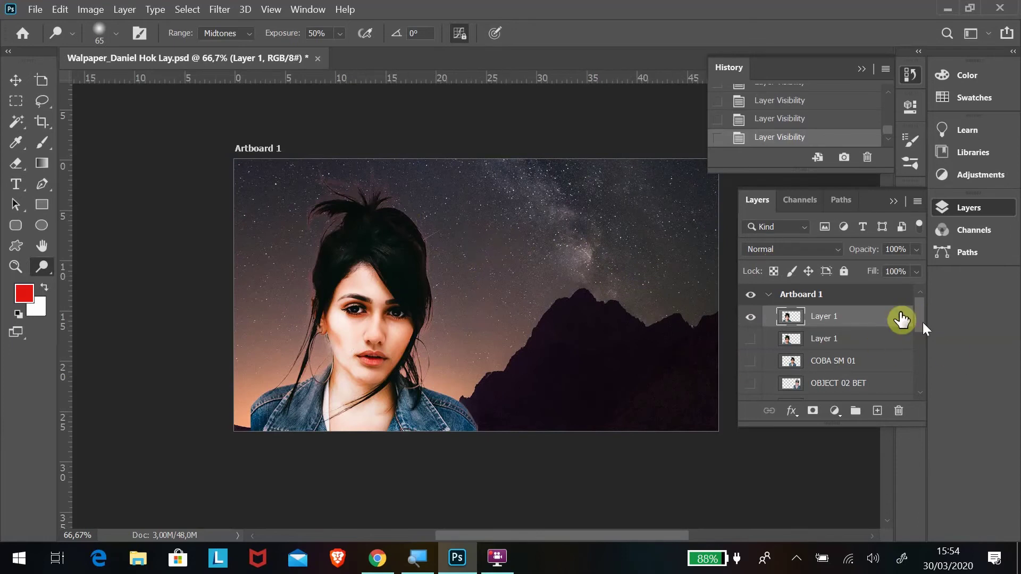
pyautogui.moveTo(923, 318); pyautogui.dragTo(918, 392)
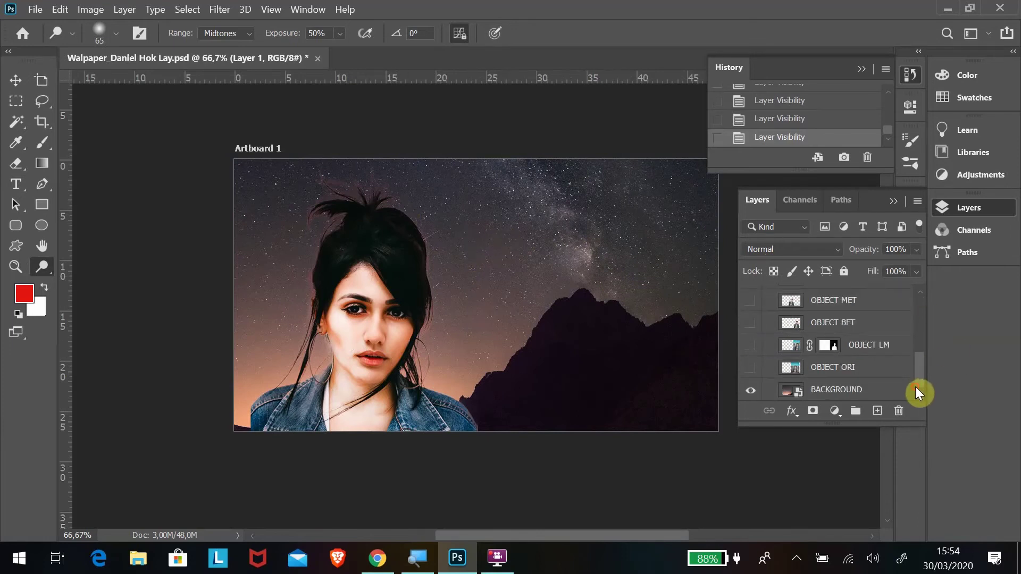
pyautogui.click(863, 398)
# Place the sunset-over-water photo as an embedded image on the artboard
pyautogui.click(30, 9)
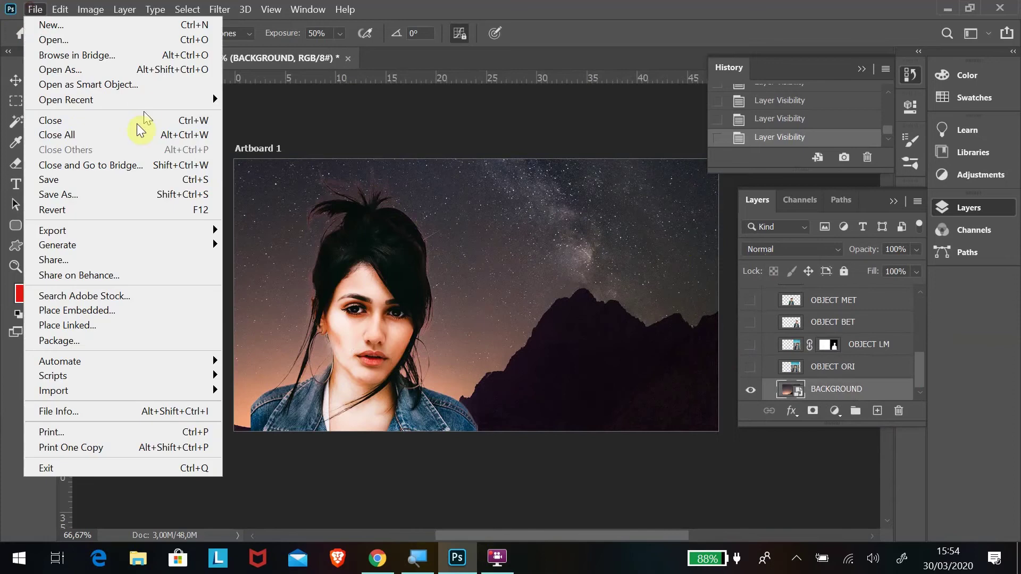
pyautogui.click(85, 310)
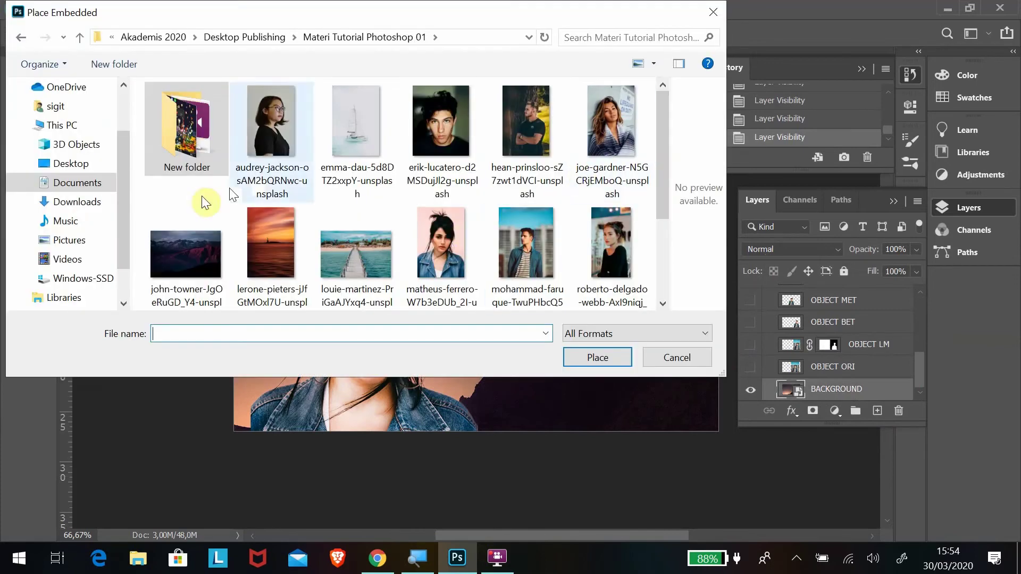
pyautogui.click(279, 234)
pyautogui.click(601, 365)
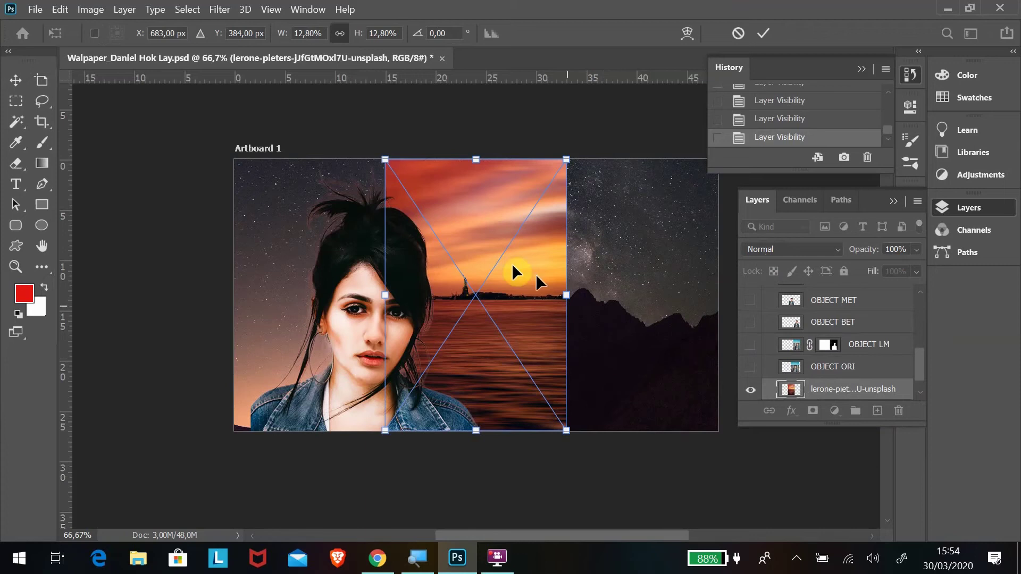
# Scale and position the sunset photo to cover the whole artboard, then commit it
pyautogui.moveTo(385, 160); pyautogui.dragTo(221, 114)
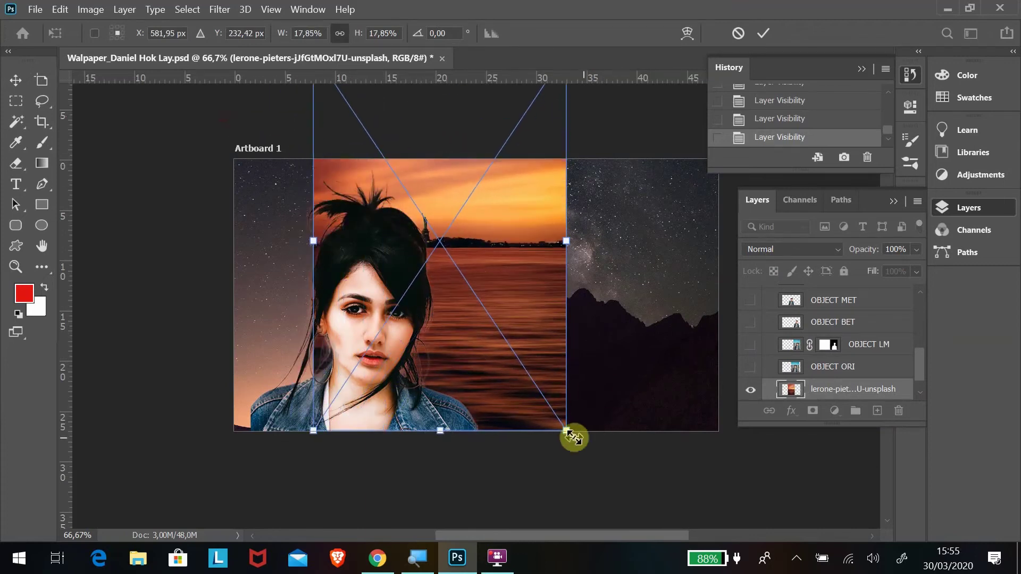
pyautogui.moveTo(566, 430); pyautogui.dragTo(646, 532)
pyautogui.moveTo(576, 449); pyautogui.dragTo(462, 410)
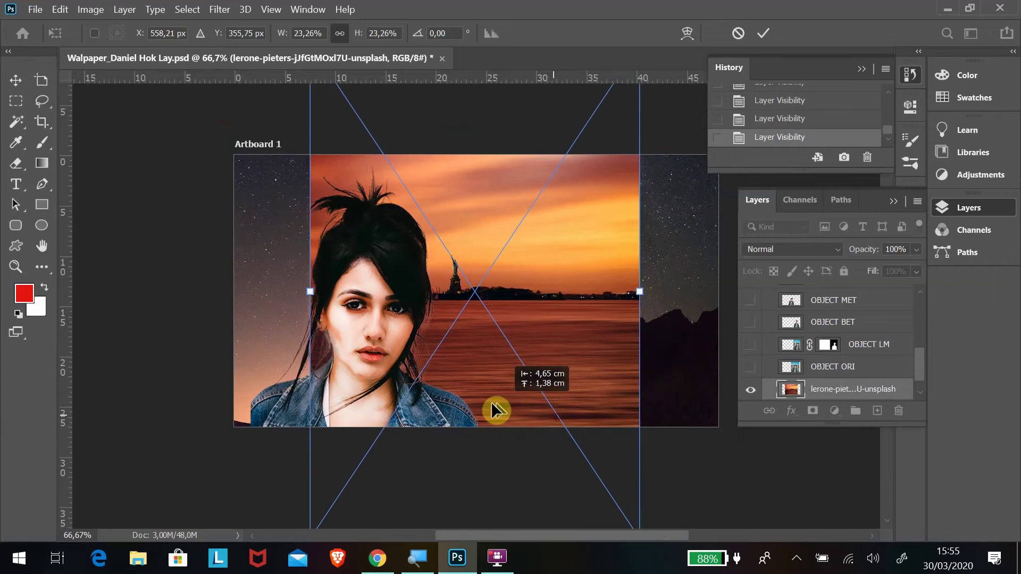
pyautogui.hotkey('ctrl', '-')
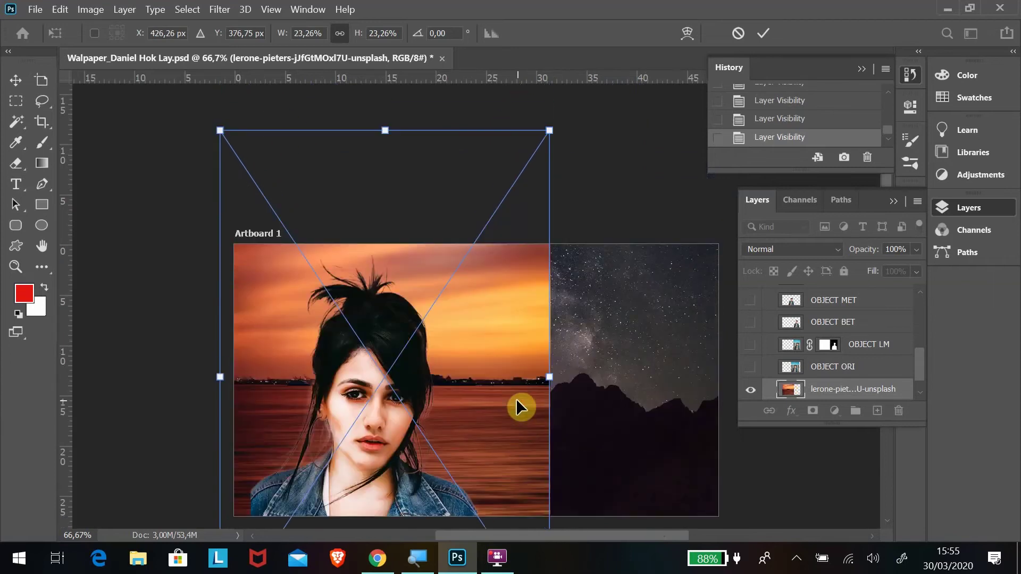
pyautogui.hotkey('ctrl', '-')
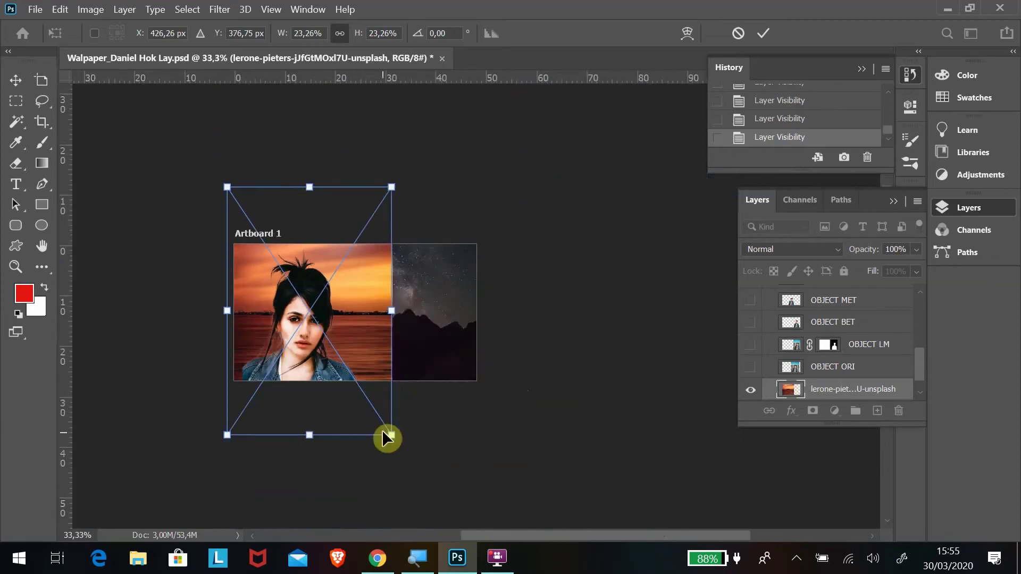
pyautogui.moveTo(390, 434)
pyautogui.mouseDown()
pyautogui.moveTo(499, 529)
pyautogui.moveTo(489, 513)
pyautogui.mouseUp()
pyautogui.moveTo(410, 266)
pyautogui.mouseDown()
pyautogui.moveTo(419, 216)
pyautogui.moveTo(408, 208)
pyautogui.mouseUp()
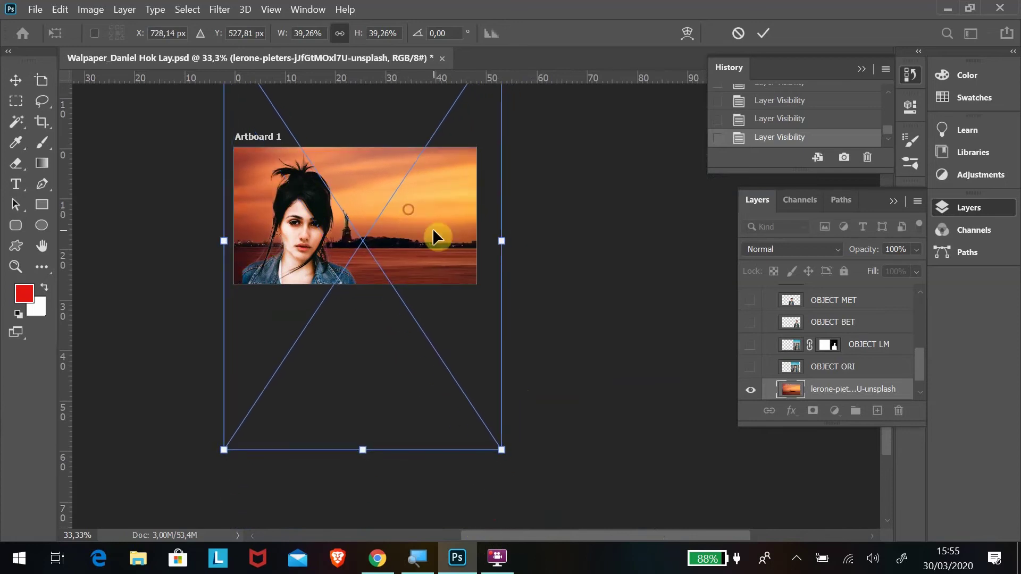
pyautogui.click(16, 80)
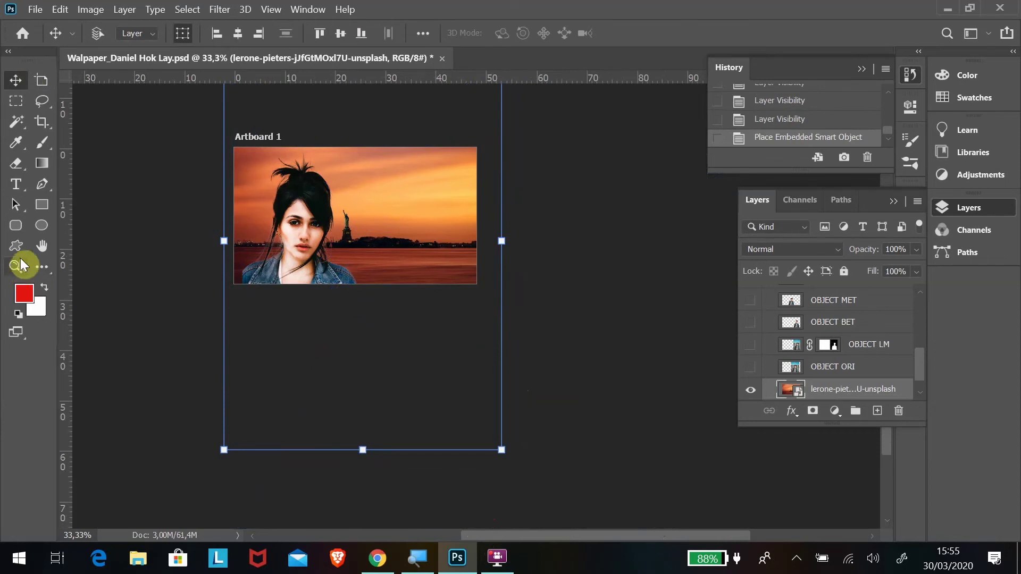
# Recentre the artboard, then make the top Layer 1 portrait visible and selected above the sunset
pyautogui.click(43, 247)
pyautogui.moveTo(343, 210); pyautogui.dragTo(363, 291)
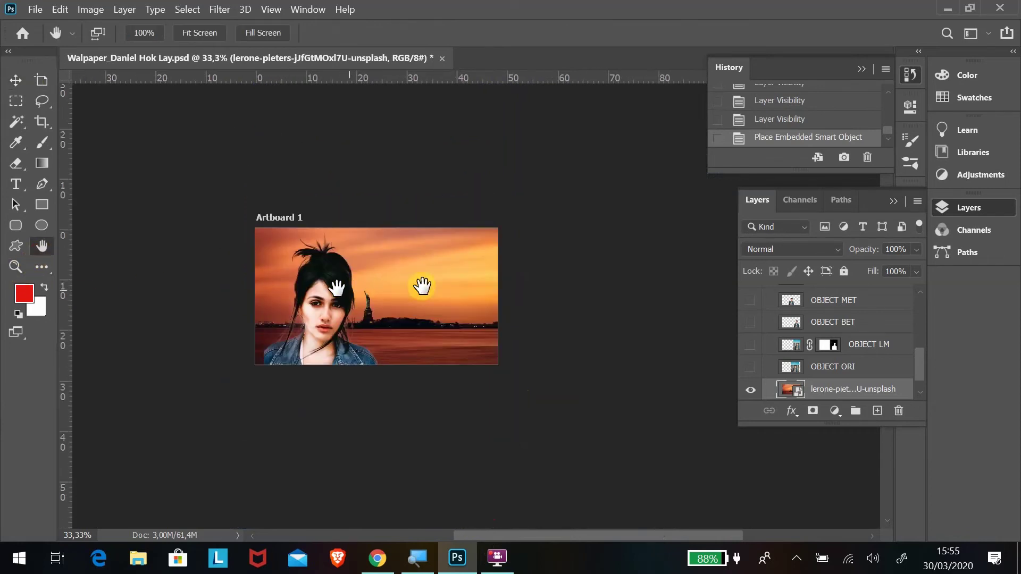
pyautogui.click(816, 304)
pyautogui.scroll(5, 742, 326)
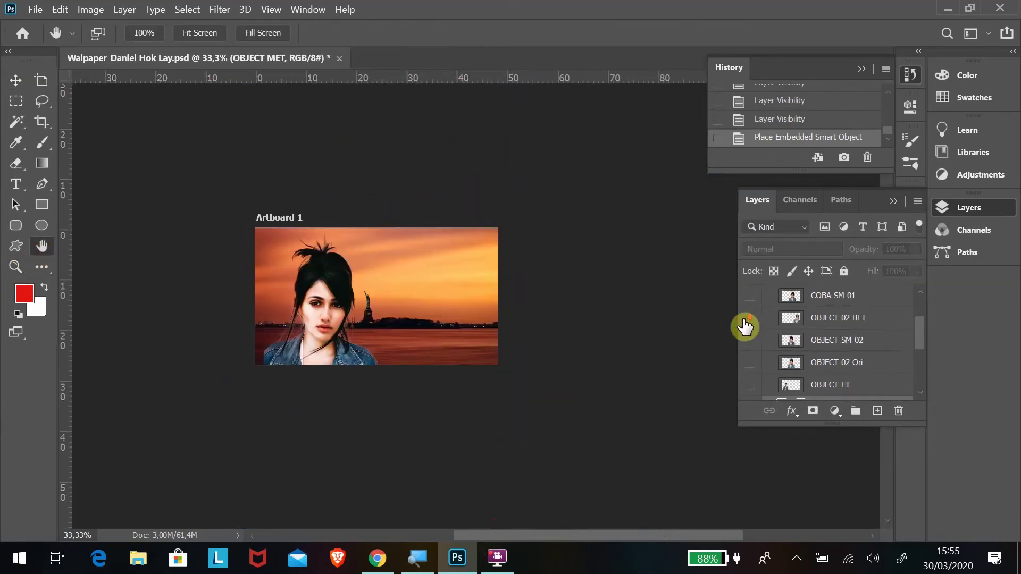
pyautogui.scroll(2, 744, 326)
pyautogui.click(749, 317)
pyautogui.click(853, 315)
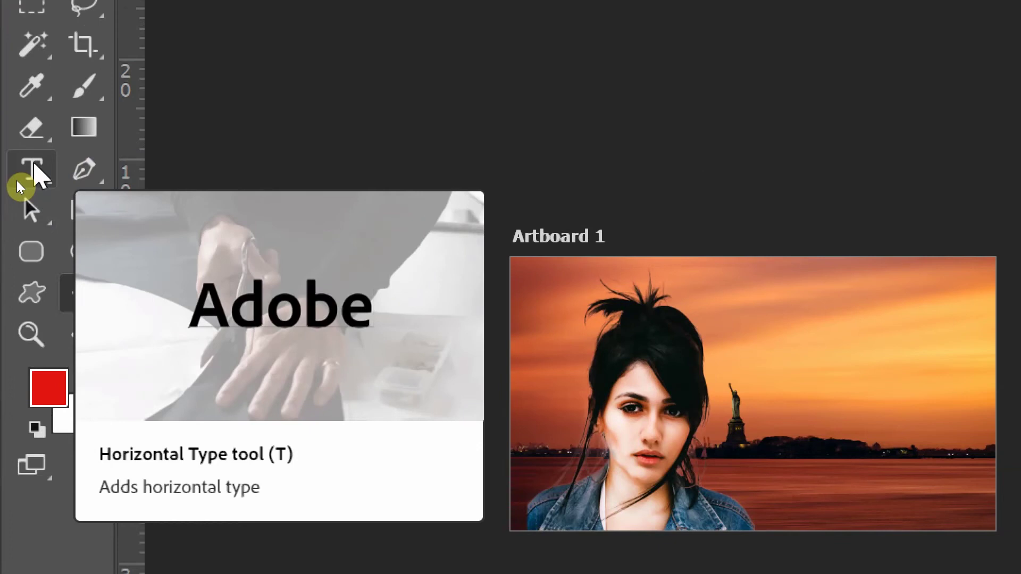
# Add a red Lorem Ipsum placeholder text line in the sunset sky
pyautogui.press('h')
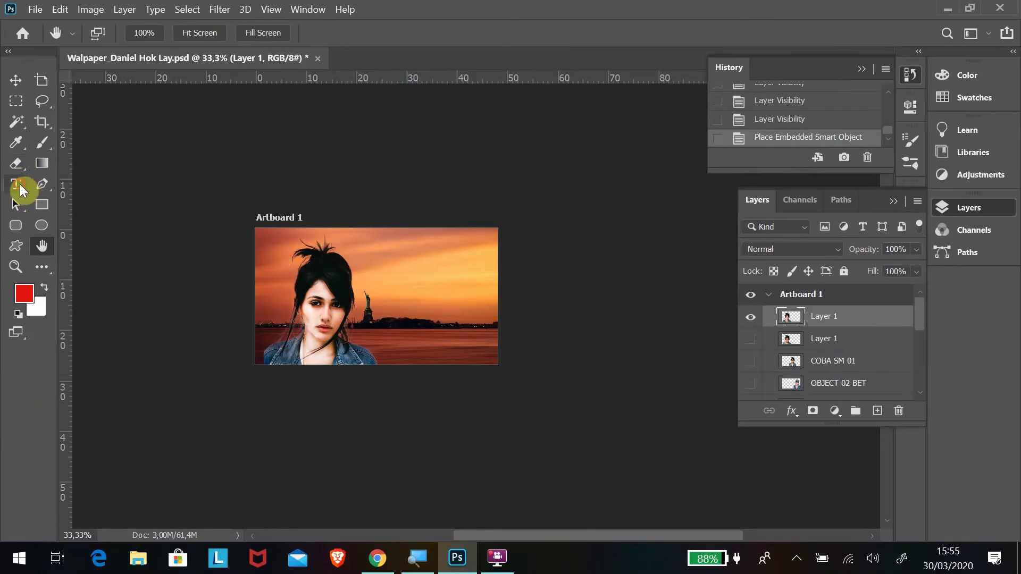
pyautogui.press('t')
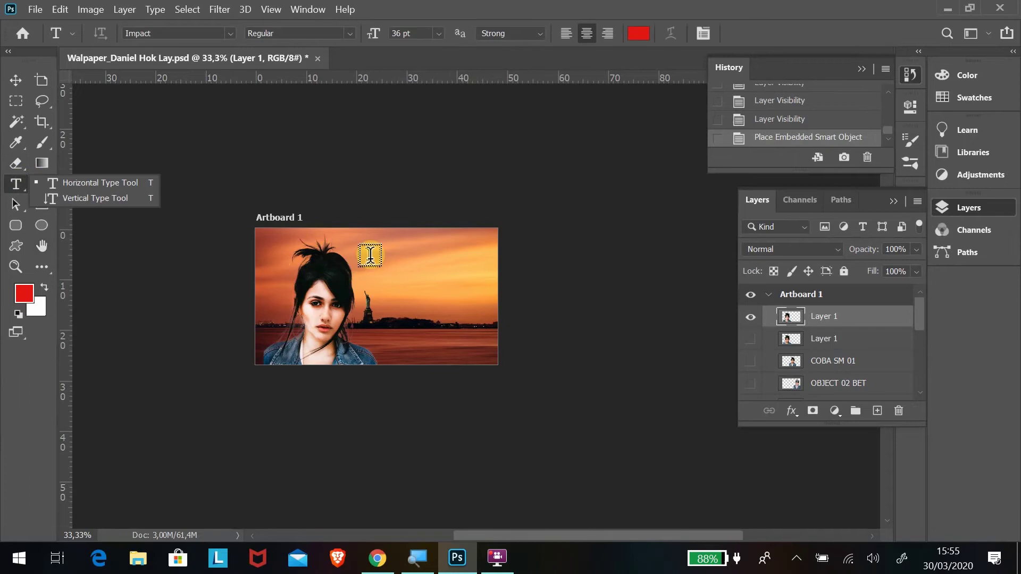
pyautogui.click(371, 254)
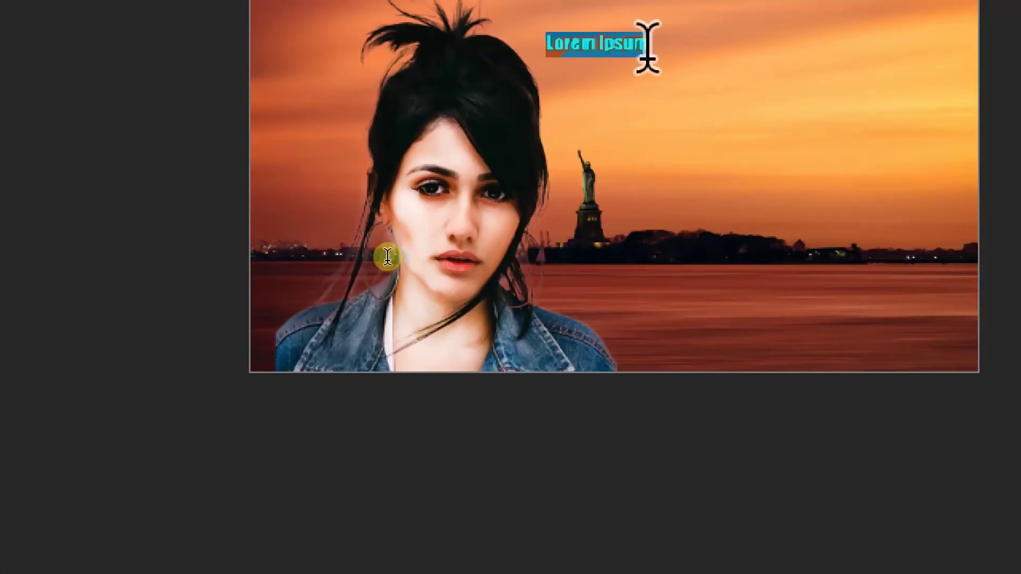
pyautogui.hotkey('ctrl', '+')
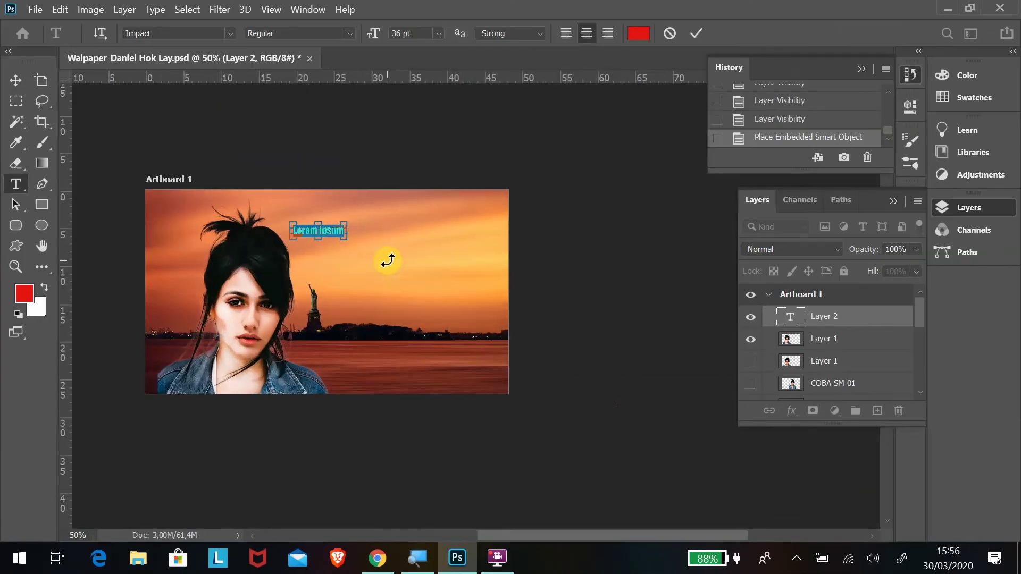
pyautogui.hotkey('ctrl', '+')
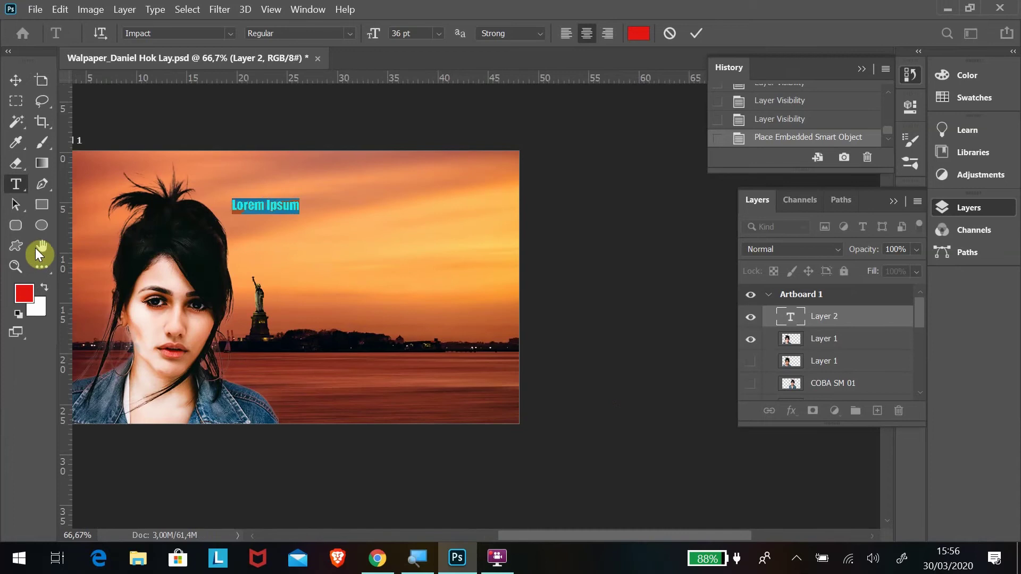
pyautogui.click(42, 246)
# Move the Lorem Ipsum text up and to the right
pyautogui.moveTo(242, 267); pyautogui.dragTo(325, 295)
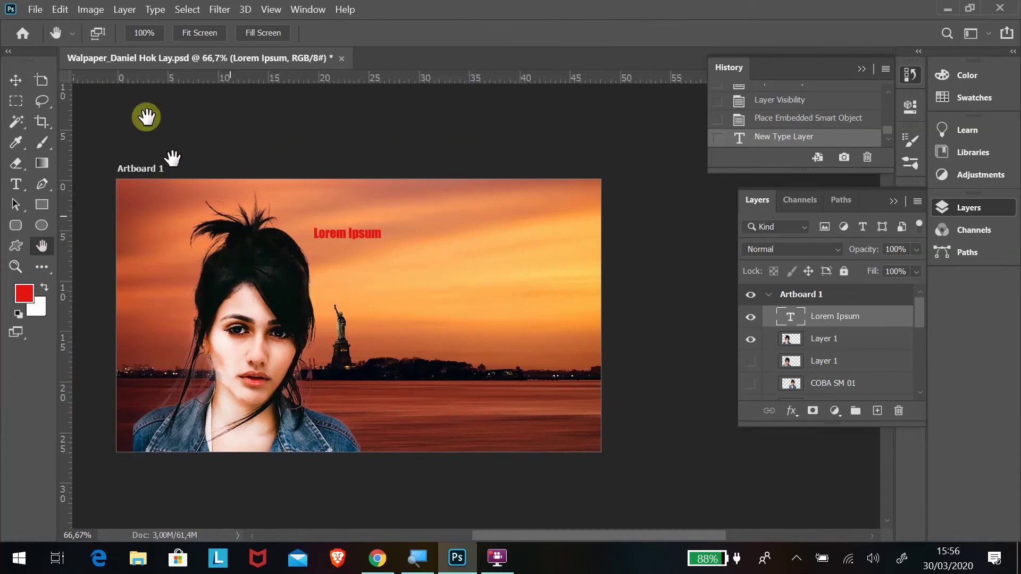
pyautogui.click(15, 79)
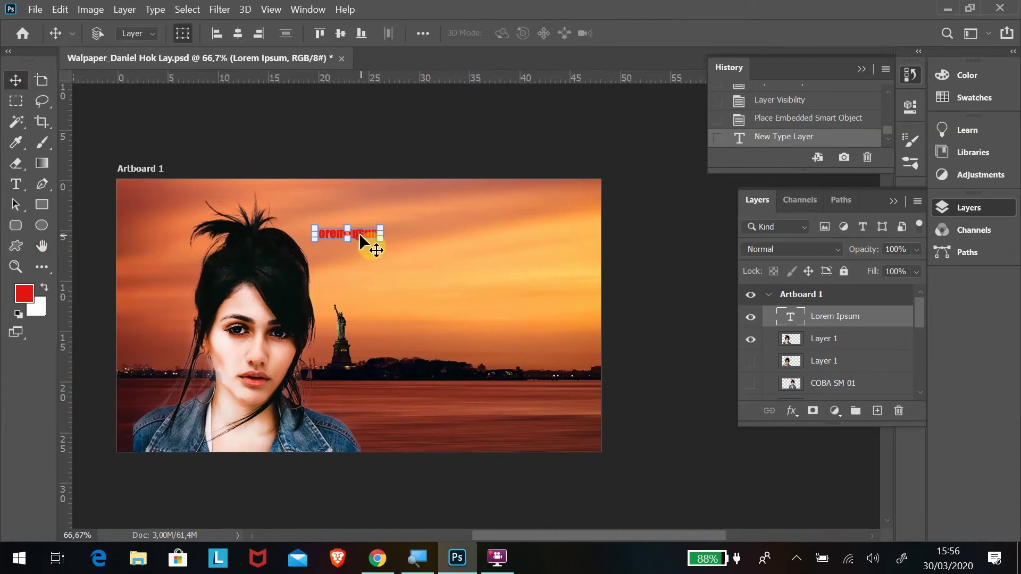
pyautogui.moveTo(360, 238); pyautogui.dragTo(423, 220)
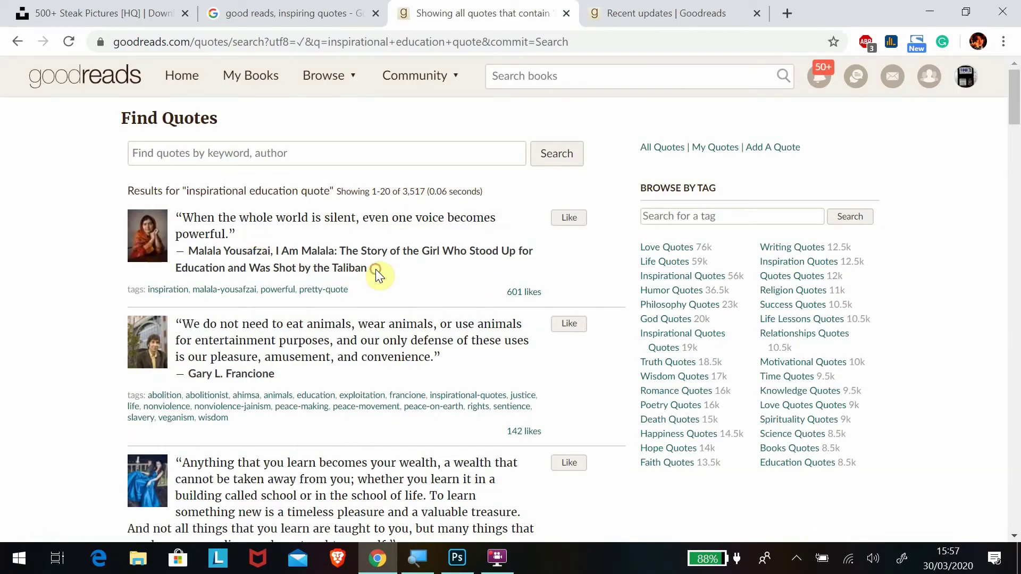
# Copy the first Goodreads quote and its author, then launch Notepad
pyautogui.moveTo(175, 216); pyautogui.dragTo(262, 254)
pyautogui.hotkey('ctrl', 'c')
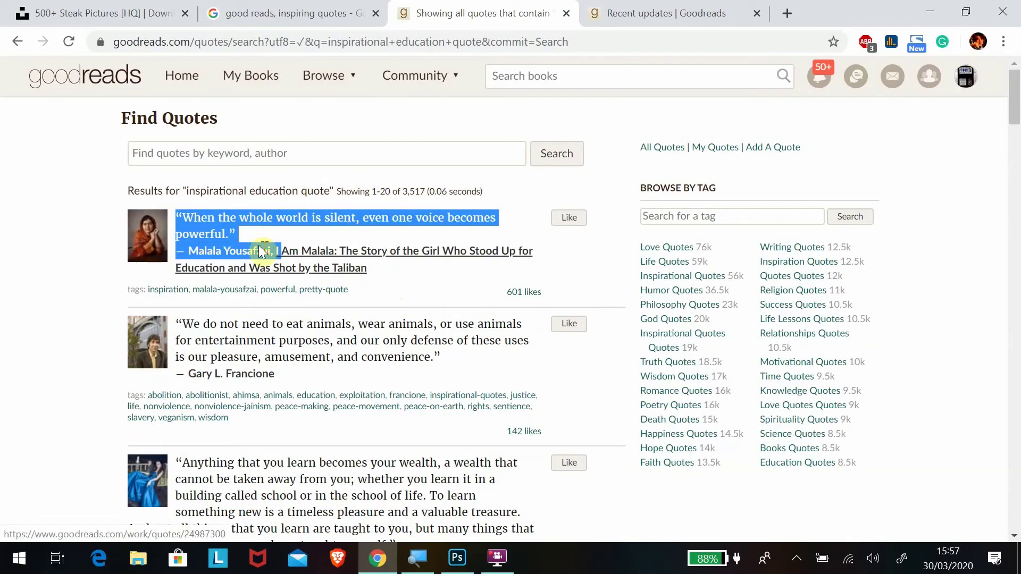
pyautogui.rightClick(214, 230)
pyautogui.press('super')
pyautogui.press('super')
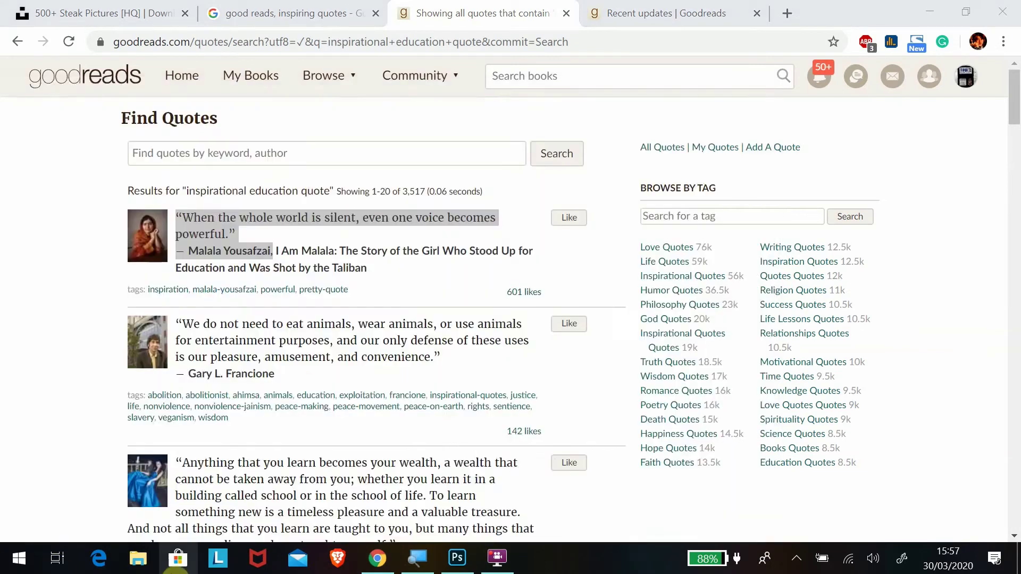
pyautogui.click(24, 558)
pyautogui.write('no')
pyautogui.press('Return')
# Paste the quote into Notepad, add the goodreads address, and select all the text
pyautogui.hotkey('ctrl', 'v')
pyautogui.hotkey('ctrl', 'a')
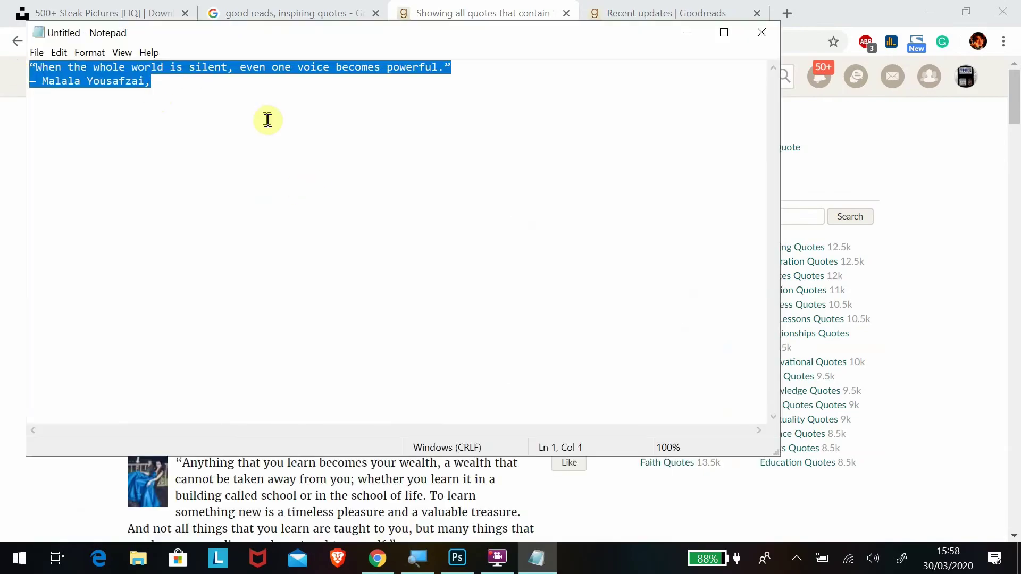
pyautogui.press('Right')
pyautogui.write('dreads.')
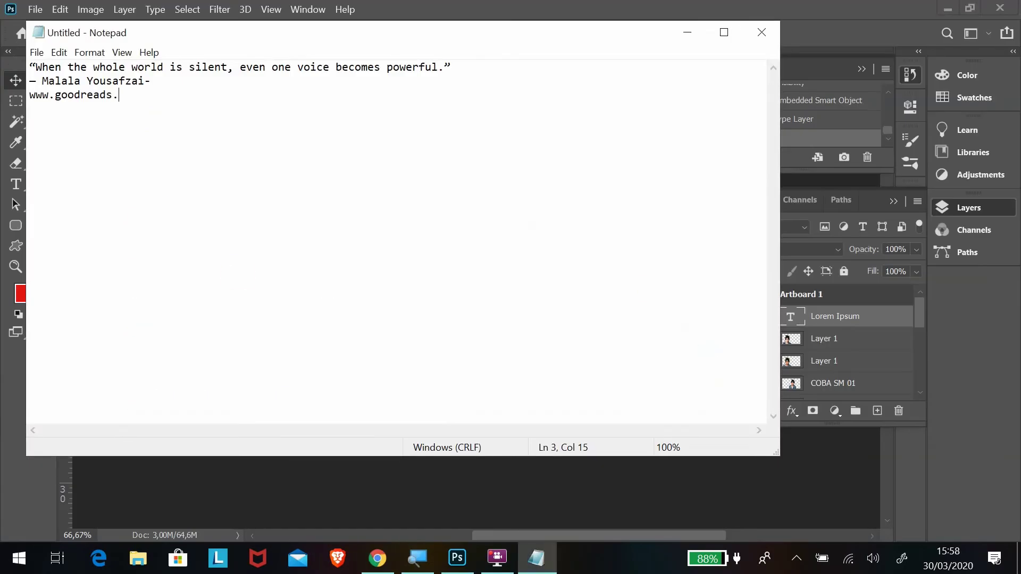
pyautogui.hotkey('ctrl', 'a')
# Replace the Lorem Ipsum placeholder with the copied quote and move it right
pyautogui.click(80, 169)
pyautogui.press('t')
pyautogui.click(445, 218)
pyautogui.hotkey('ctrl', 'a')
pyautogui.hotkey('ctrl', 'v')
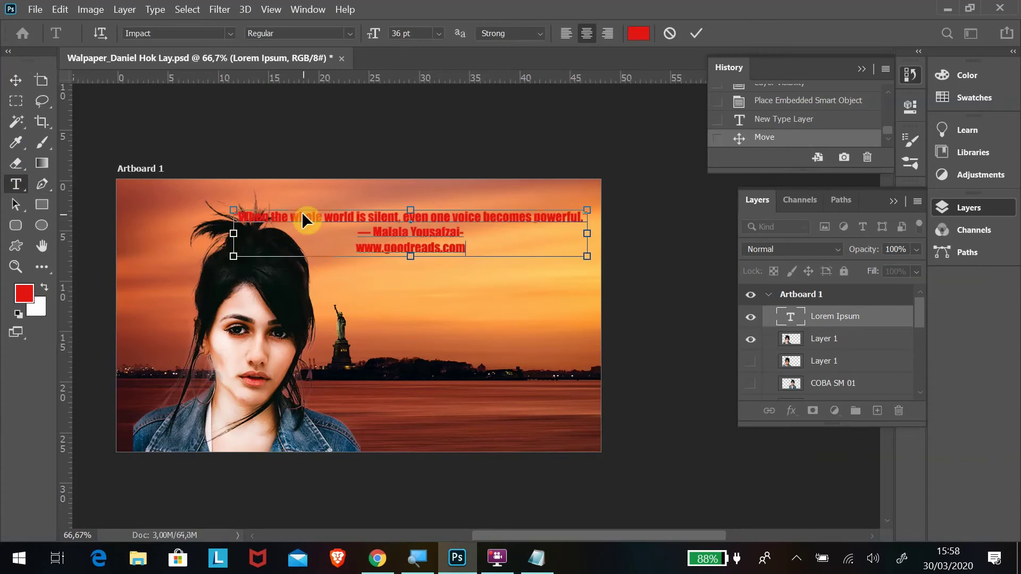
pyautogui.click(15, 80)
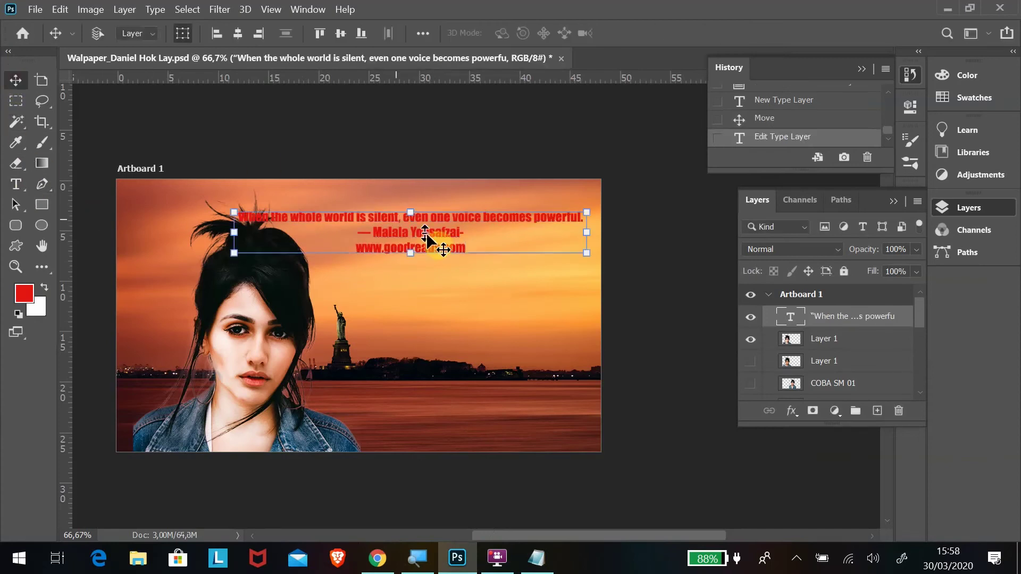
pyautogui.moveTo(435, 222)
pyautogui.mouseDown()
pyautogui.moveTo(498, 218)
pyautogui.moveTo(498, 209)
pyautogui.mouseUp()
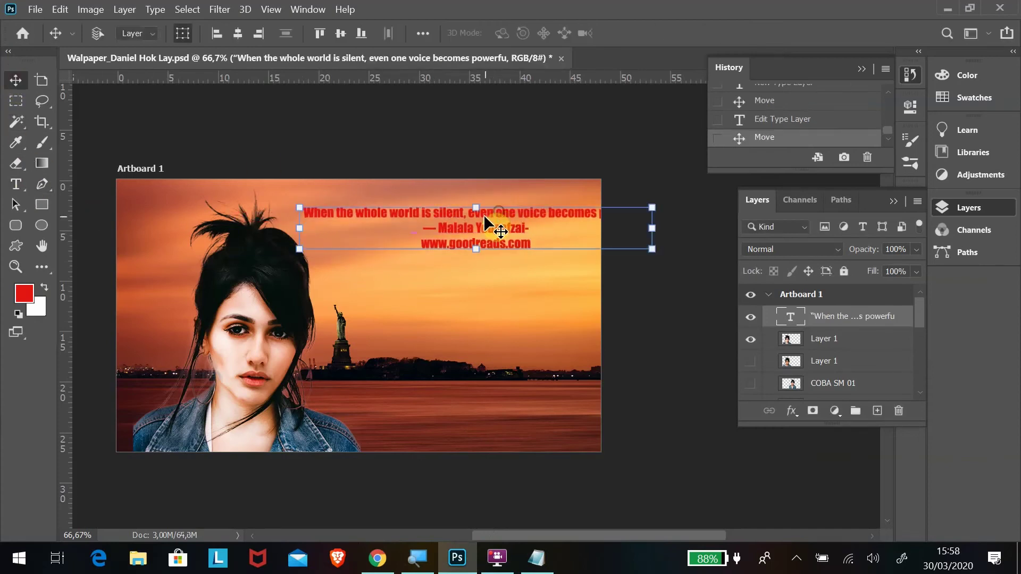
# Put "even one voice becomes powerful." on its own line and nudge the text up-right
pyautogui.doubleClick(481, 213)
pyautogui.click(475, 214)
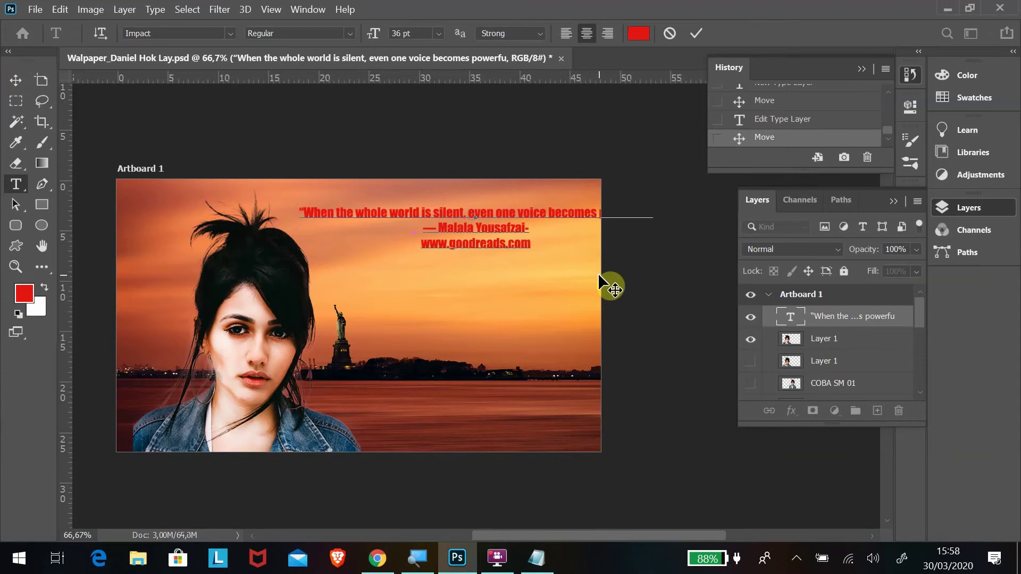
pyautogui.press('Return')
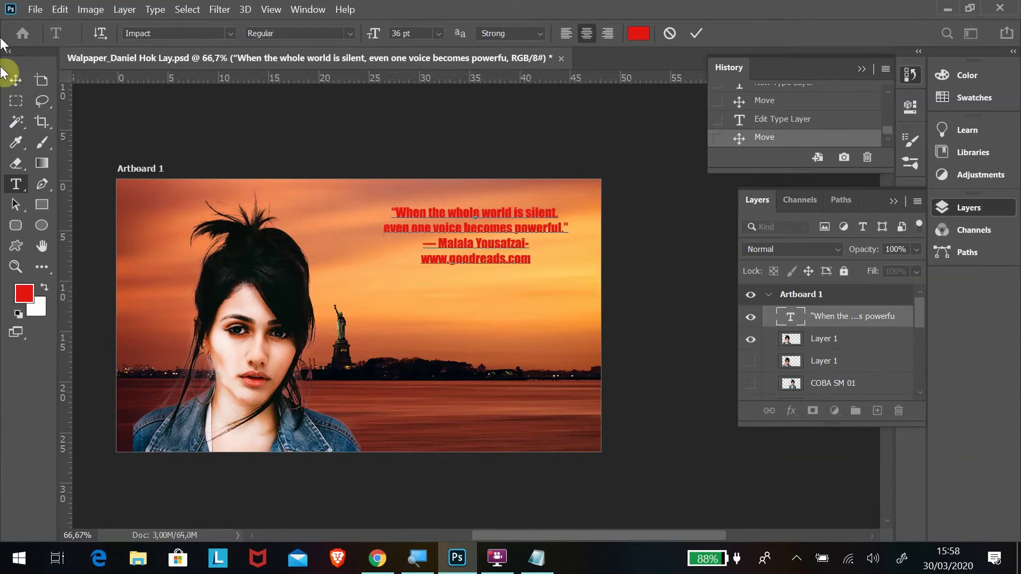
pyautogui.click(17, 79)
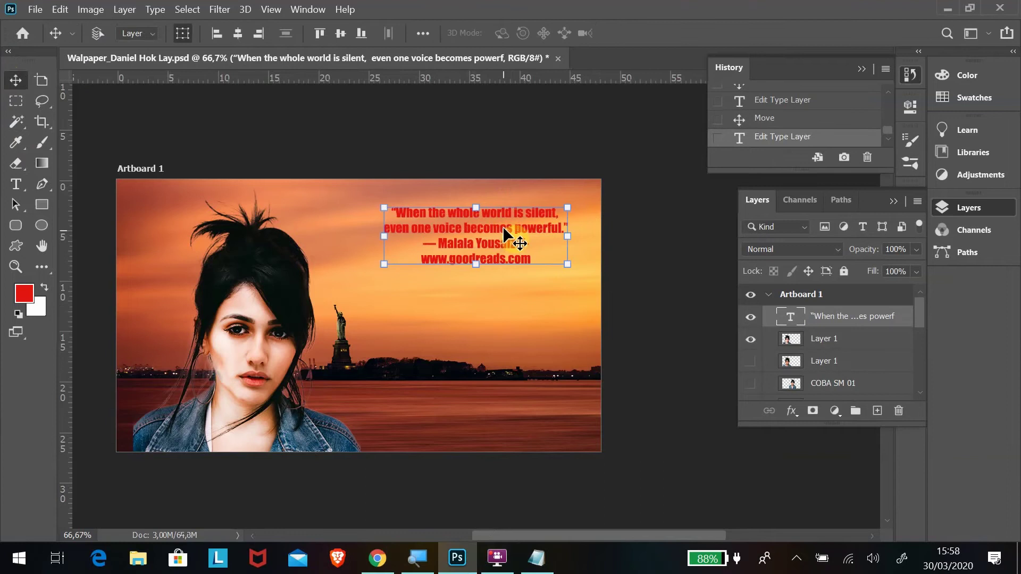
pyautogui.moveTo(502, 226); pyautogui.dragTo(513, 219)
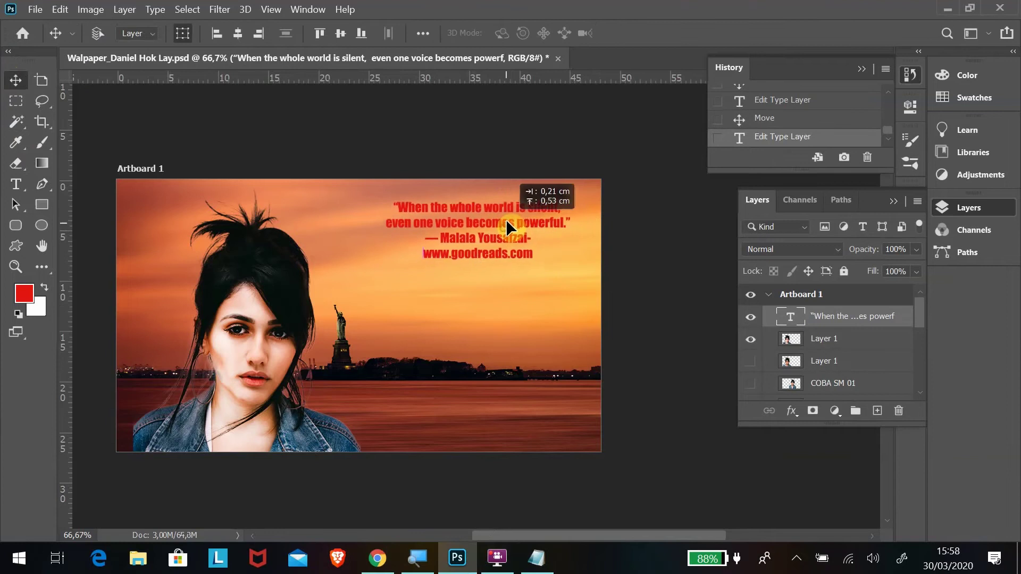
# Reselect the whole quote text with the Type tool, then clear the selection
pyautogui.click(16, 184)
pyautogui.click(492, 247)
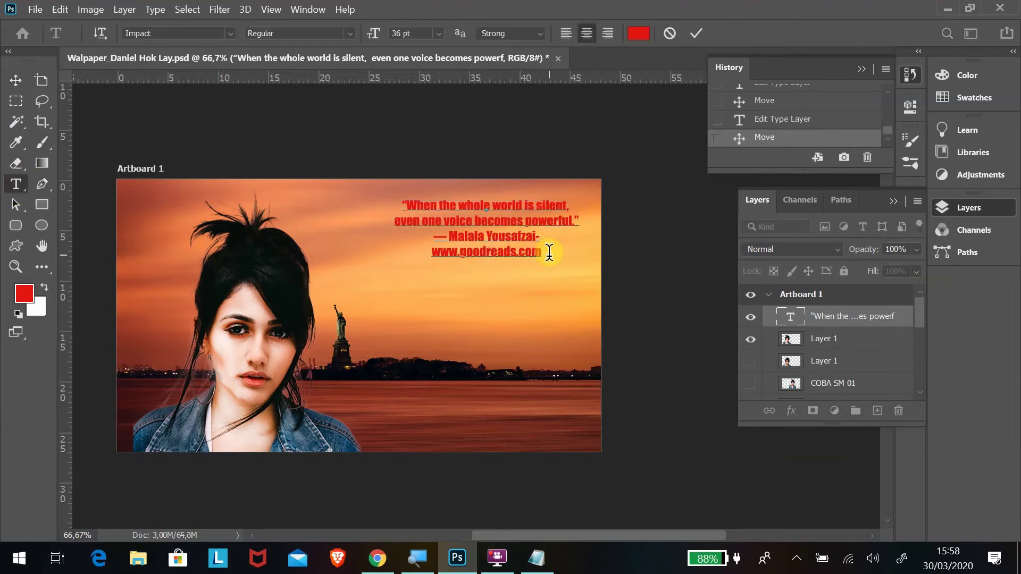
pyautogui.moveTo(542, 252); pyautogui.dragTo(402, 205)
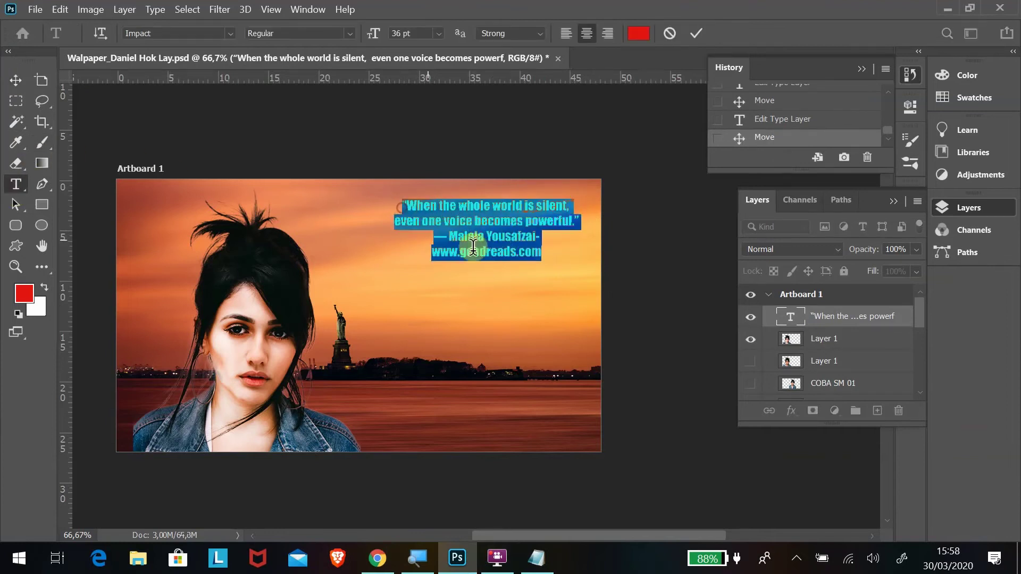
pyautogui.click(15, 81)
pyautogui.doubleClick(537, 252)
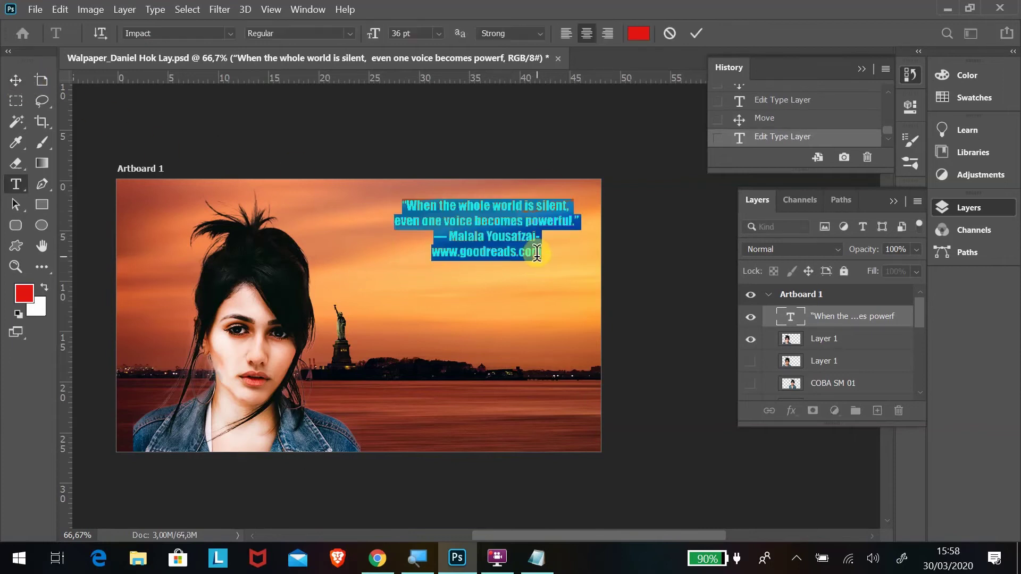
pyautogui.click(545, 252)
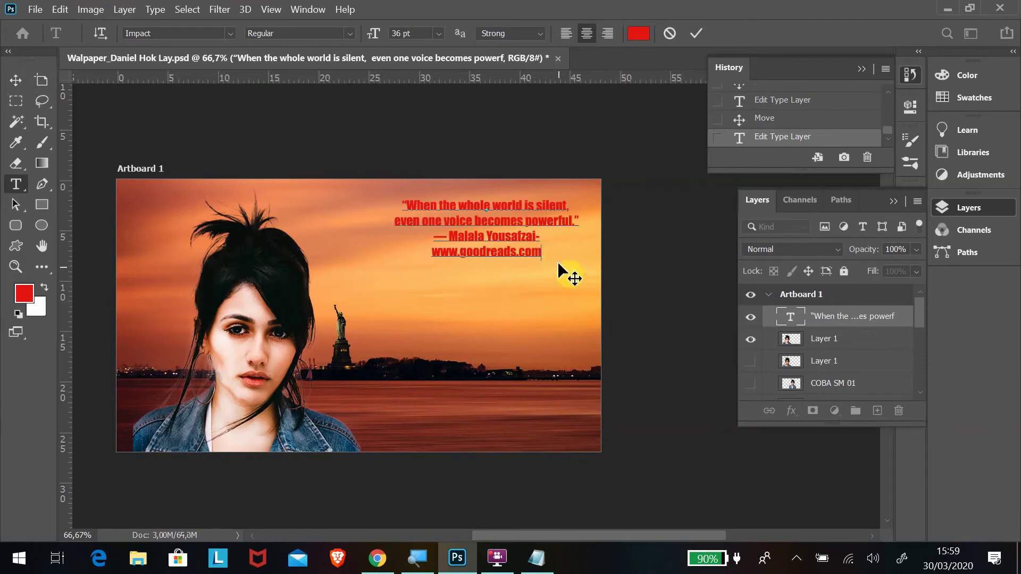
# Recolour the entire quote white and move it down to the artboard bottom
pyautogui.moveTo(559, 253); pyautogui.dragTo(385, 208)
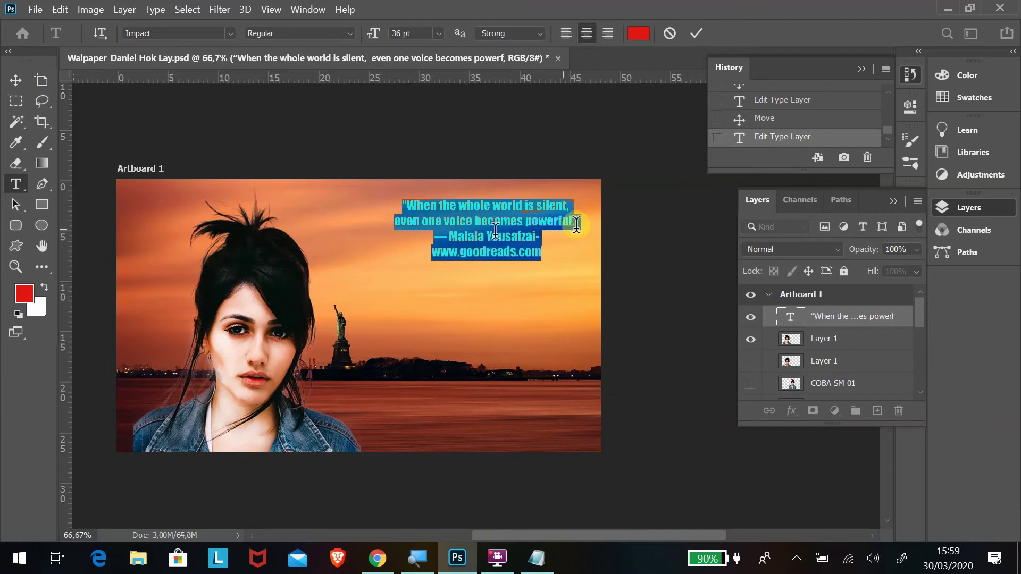
pyautogui.click(16, 81)
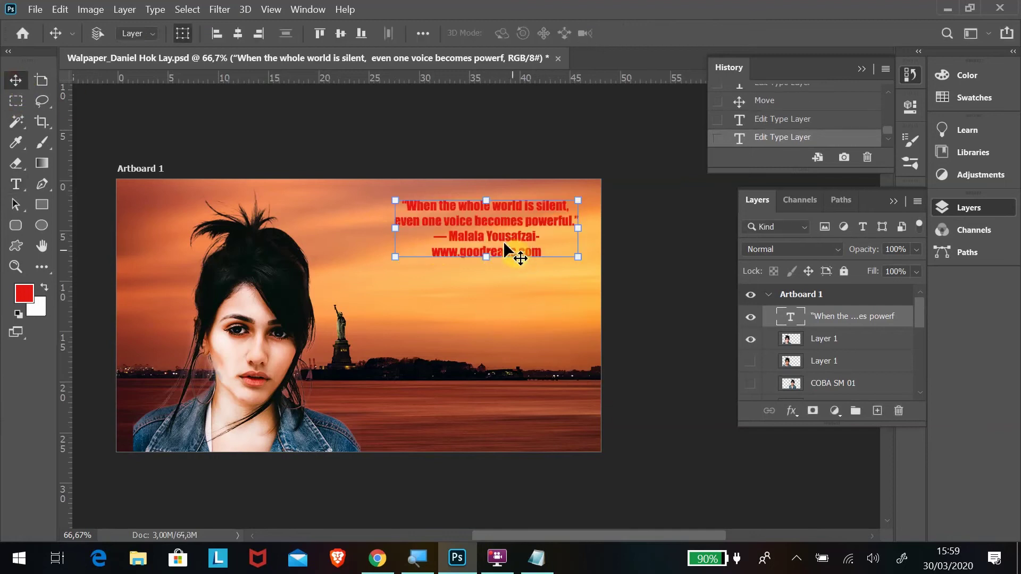
pyautogui.click(15, 184)
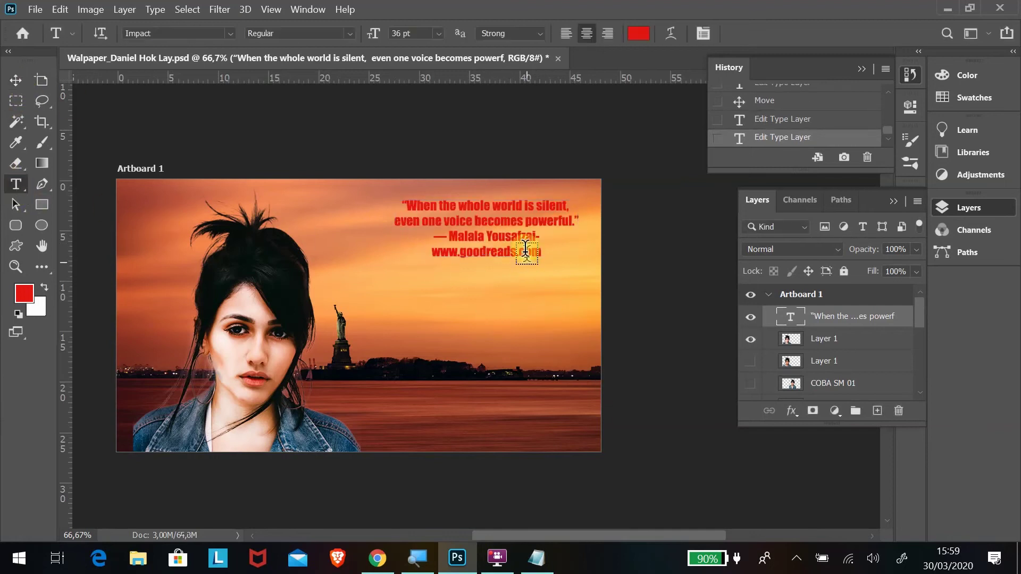
pyautogui.moveTo(542, 251); pyautogui.dragTo(358, 198)
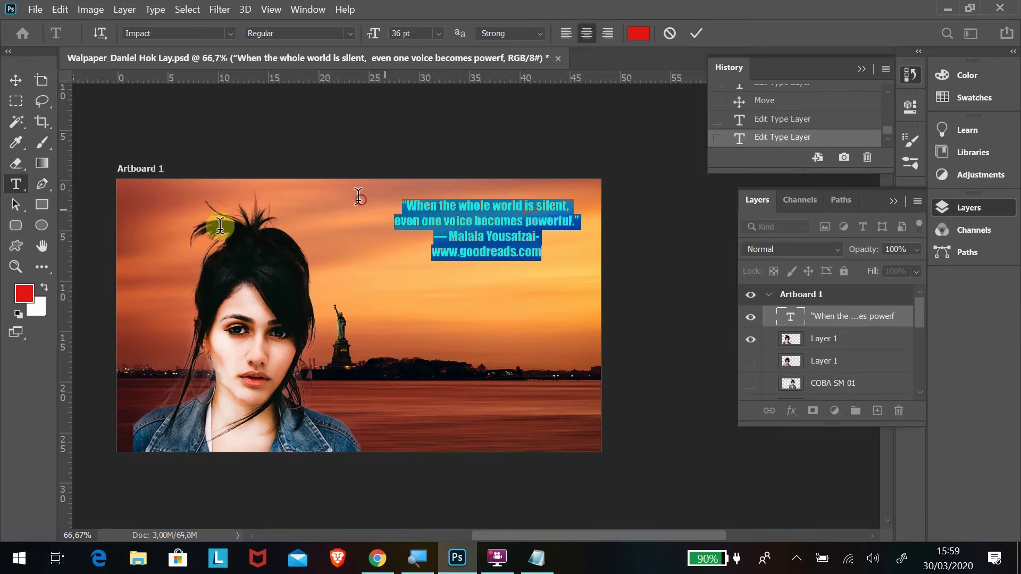
pyautogui.click(48, 288)
pyautogui.click(13, 82)
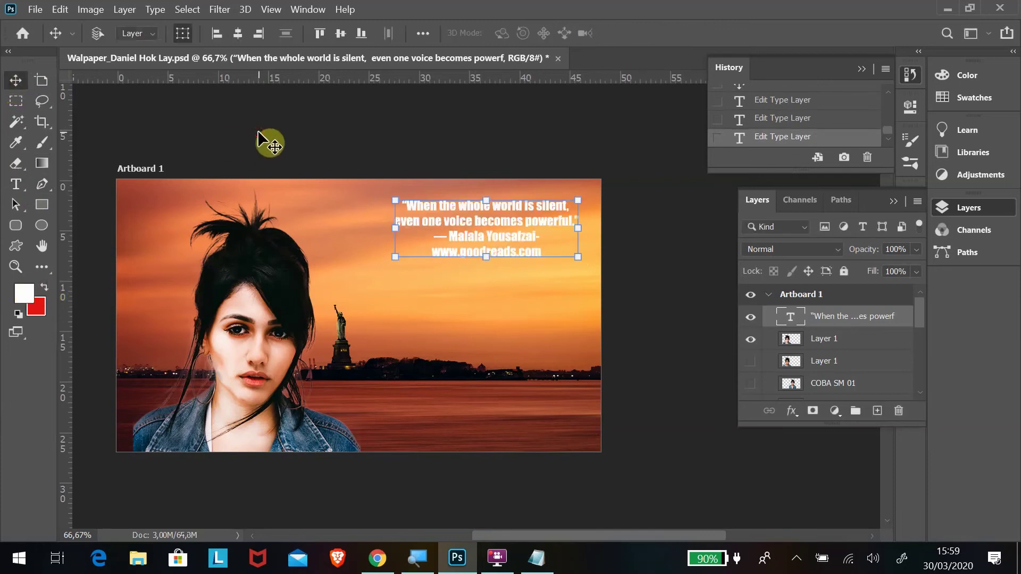
pyautogui.moveTo(502, 243)
pyautogui.mouseDown()
pyautogui.moveTo(506, 425)
pyautogui.moveTo(531, 448)
pyautogui.mouseUp()
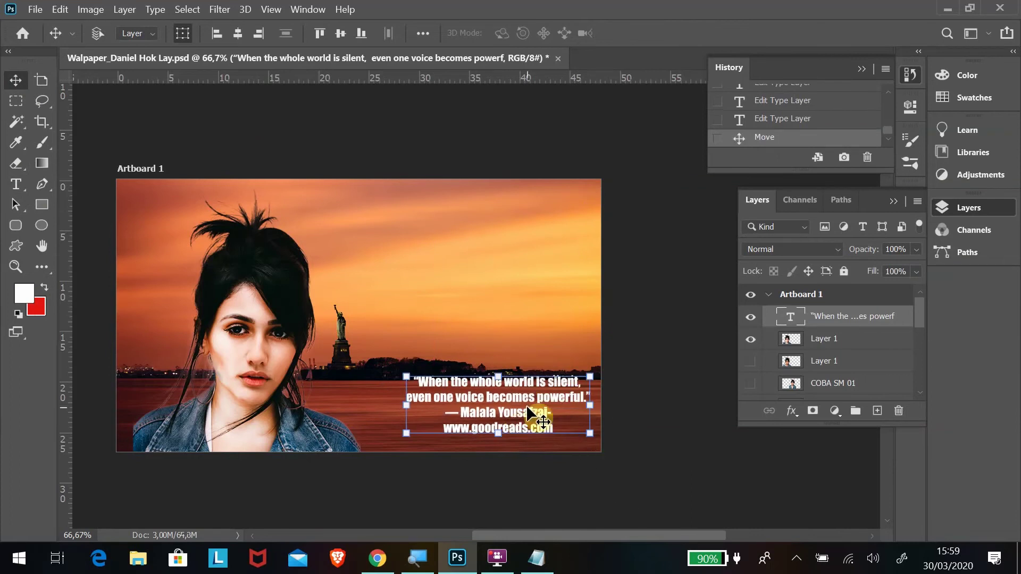
# Move the quote to the upper middle and set its two quote lines in Anticlaire Display SSi Italic
pyautogui.moveTo(525, 402); pyautogui.dragTo(473, 250)
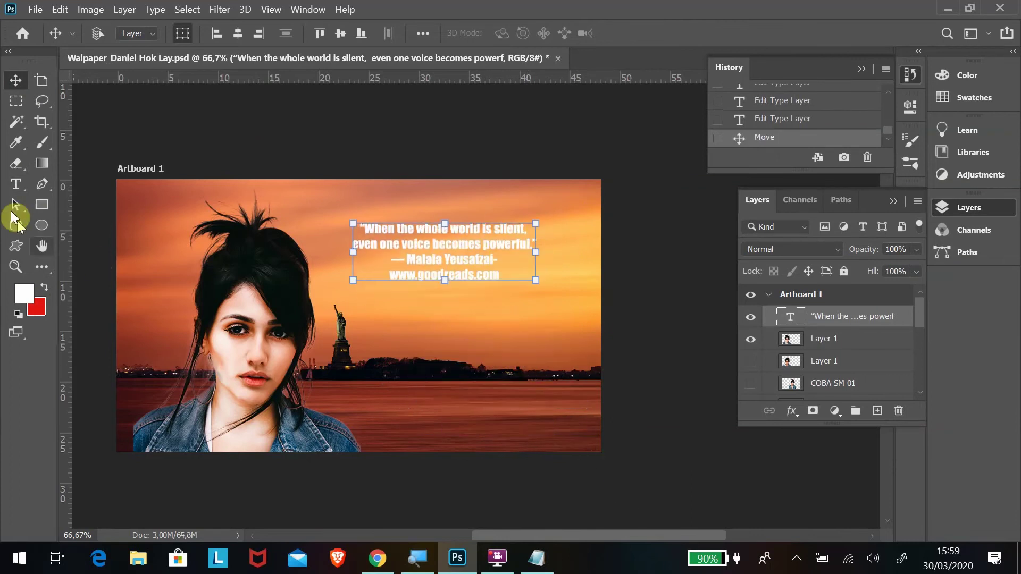
pyautogui.click(16, 185)
pyautogui.click(461, 250)
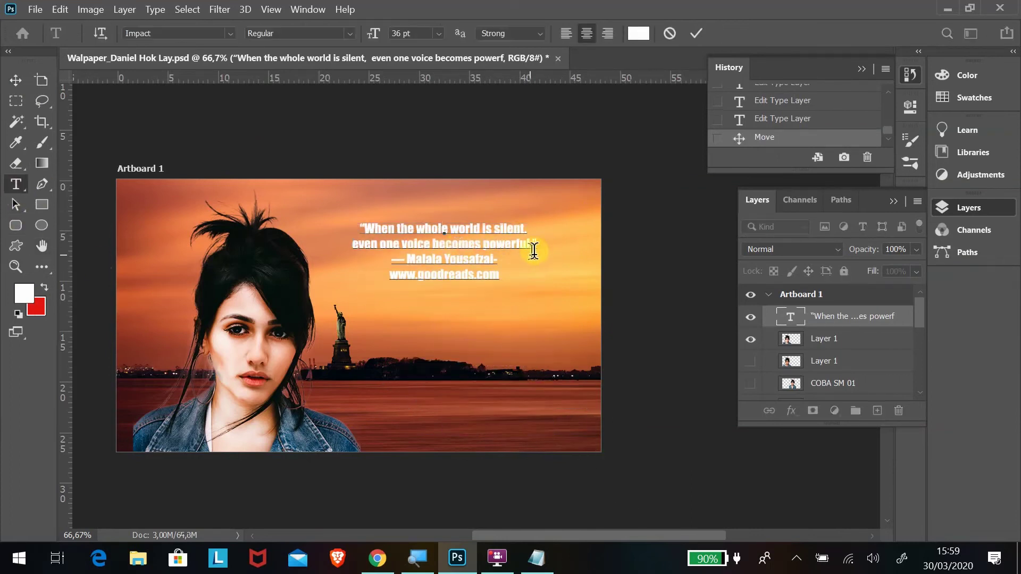
pyautogui.moveTo(537, 244); pyautogui.dragTo(328, 220)
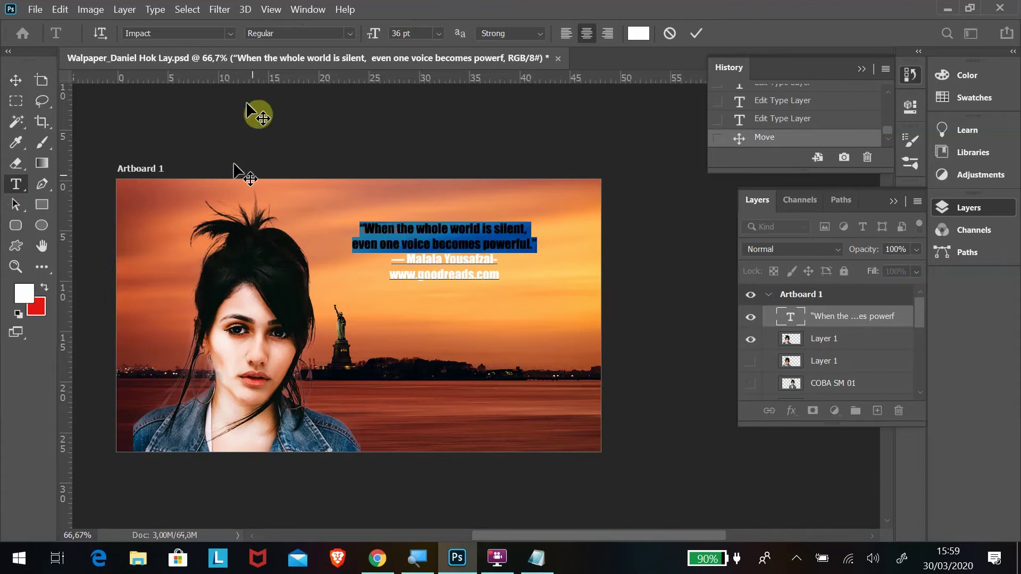
pyautogui.click(229, 33)
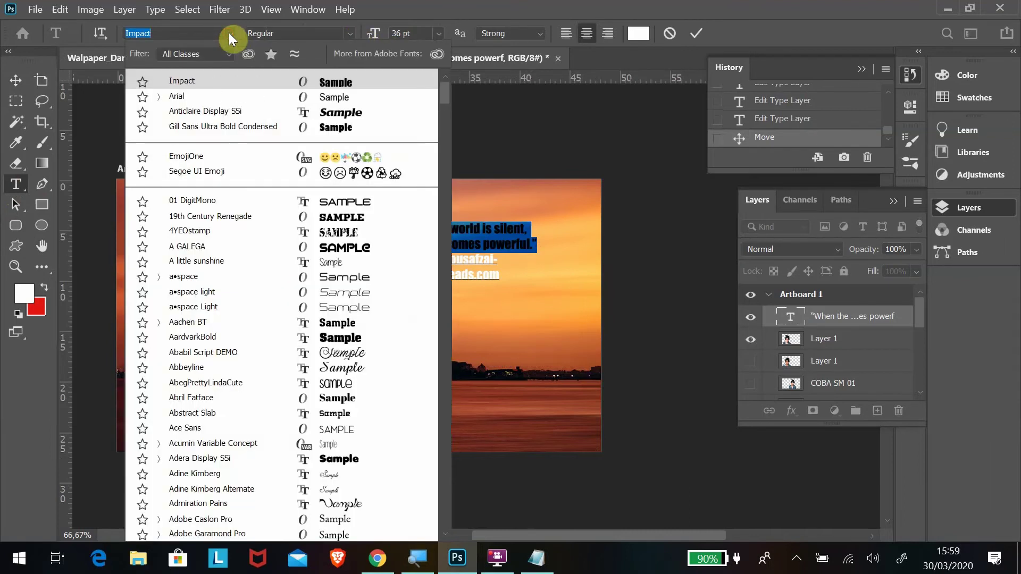
pyautogui.click(356, 111)
# Set the attribution line in Arial
pyautogui.click(496, 266)
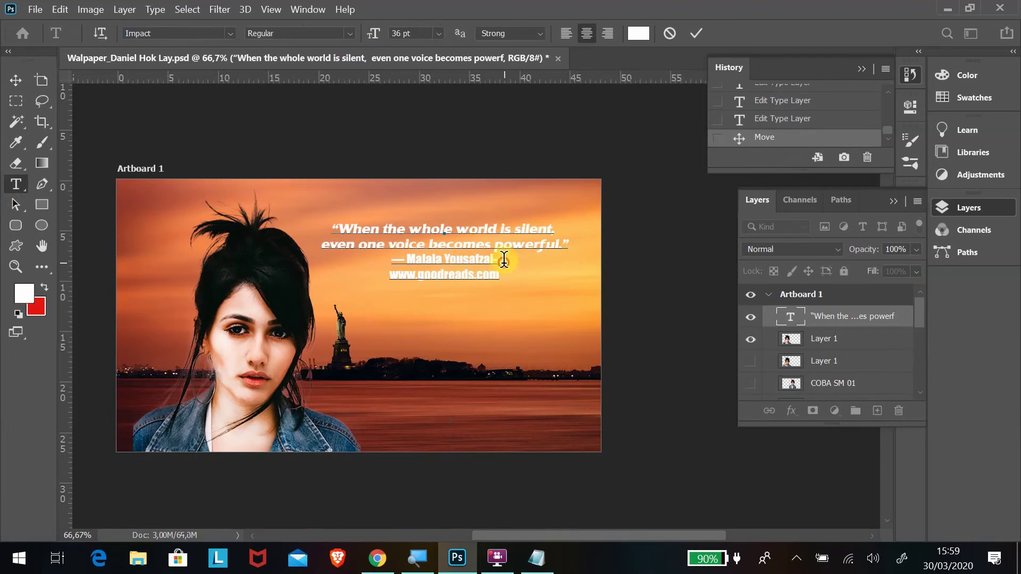
pyautogui.moveTo(504, 260); pyautogui.dragTo(386, 252)
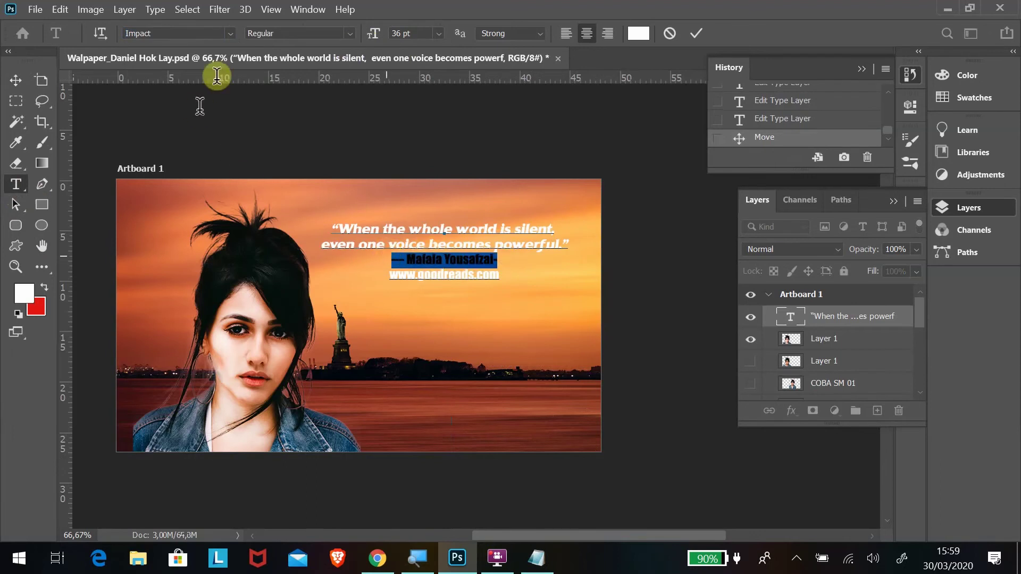
pyautogui.click(228, 34)
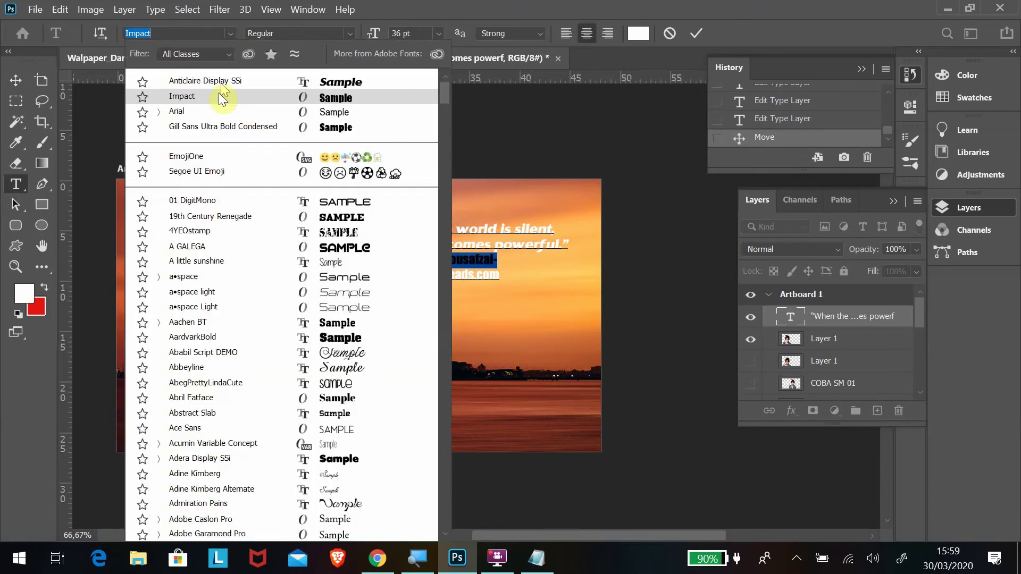
pyautogui.click(212, 112)
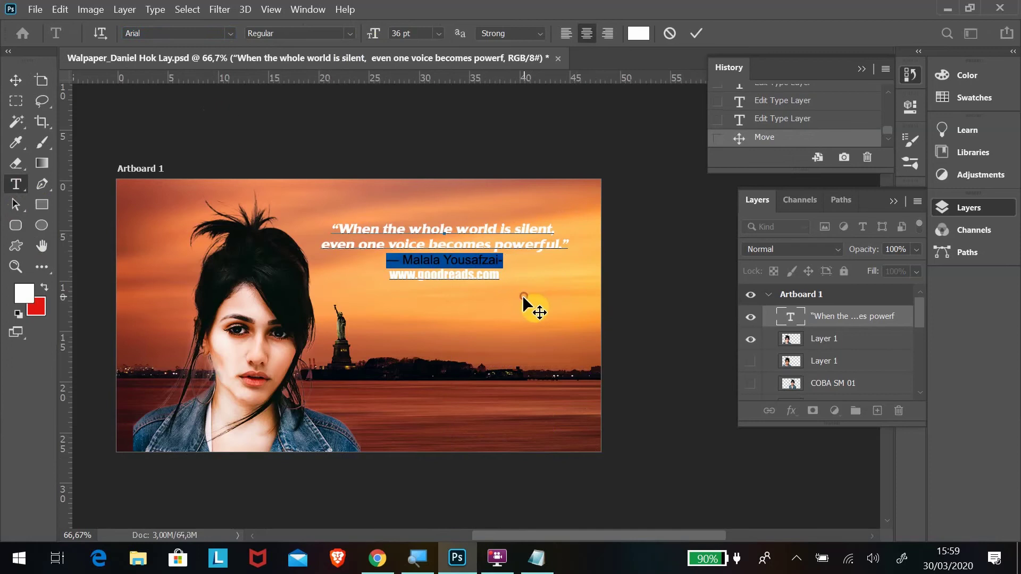
pyautogui.click(490, 275)
pyautogui.moveTo(501, 274); pyautogui.dragTo(385, 274)
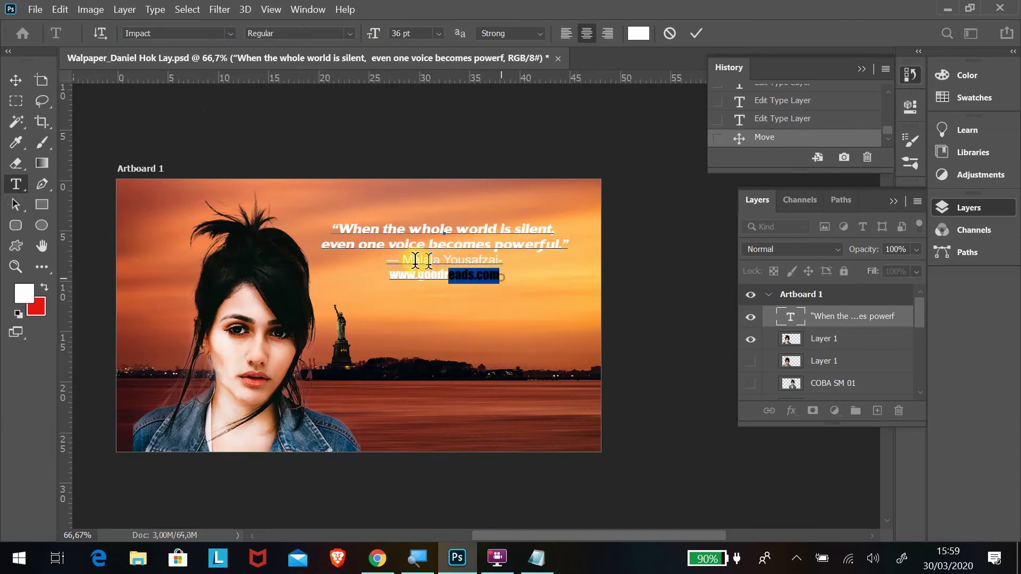
pyautogui.click(230, 33)
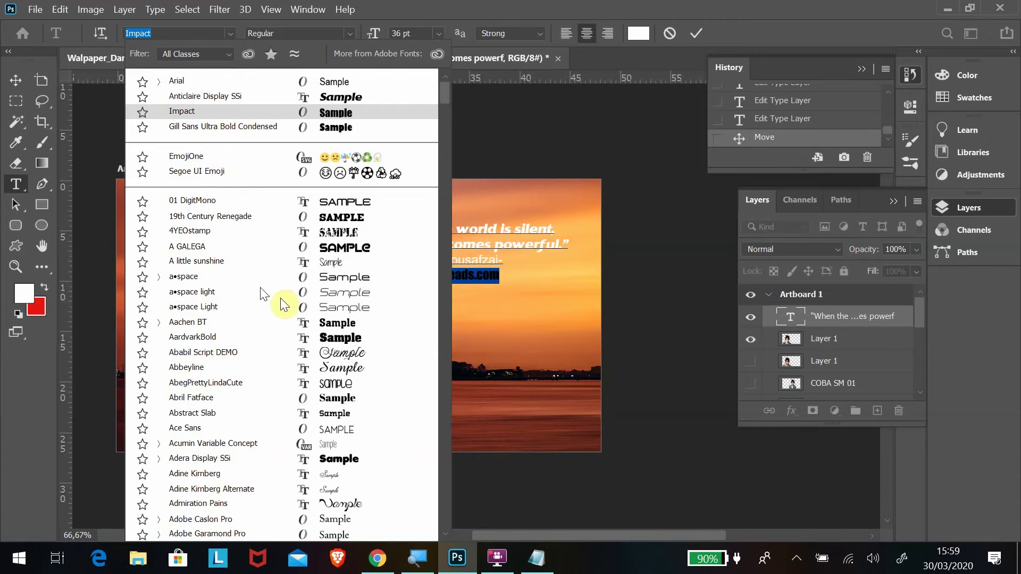
pyautogui.click(202, 81)
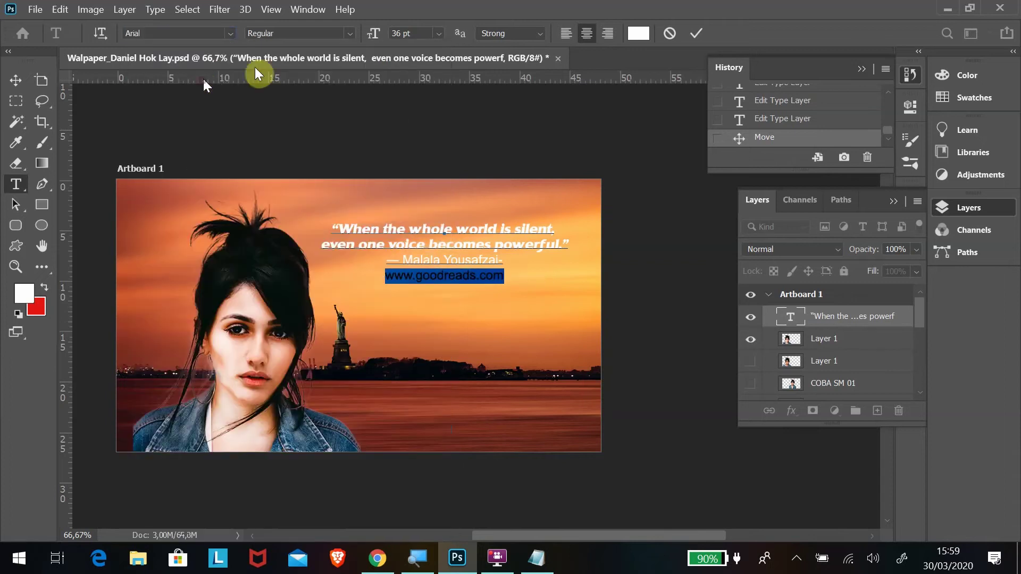
pyautogui.click(438, 33)
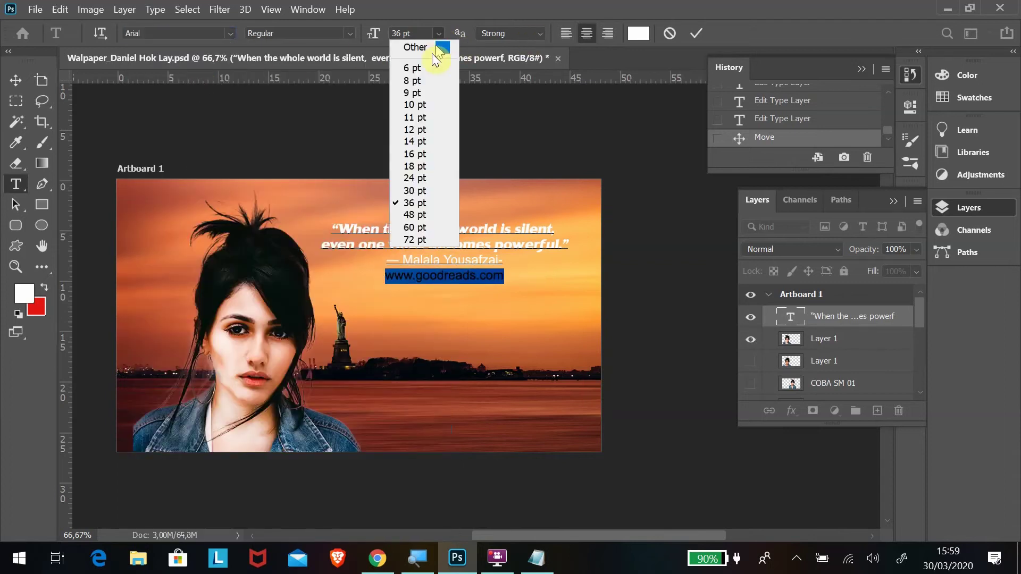
pyautogui.click(413, 169)
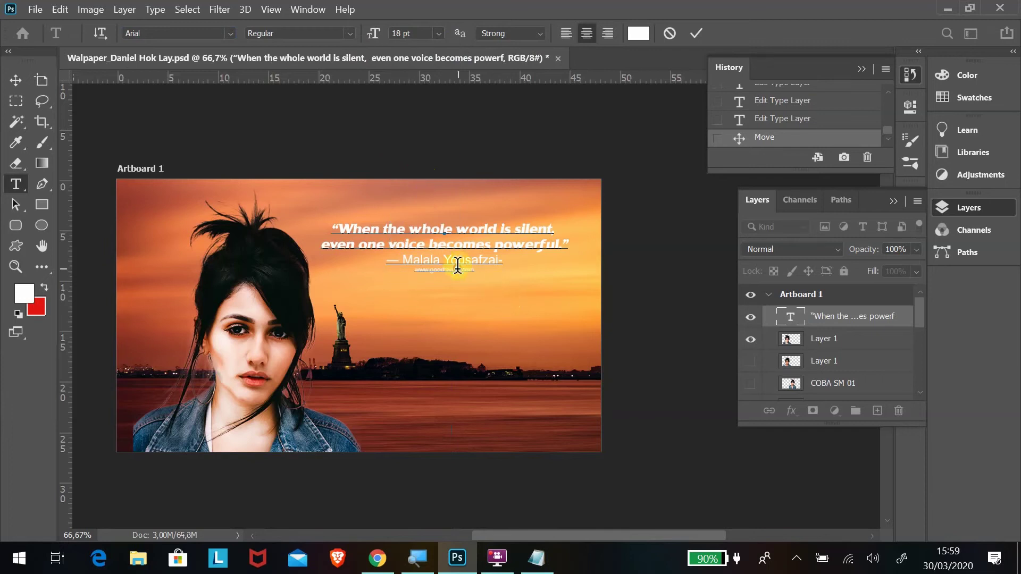
pyautogui.click(15, 80)
# Reposition the quote block from over the water up into the upper-right sky
pyautogui.moveTo(407, 224); pyautogui.dragTo(455, 407)
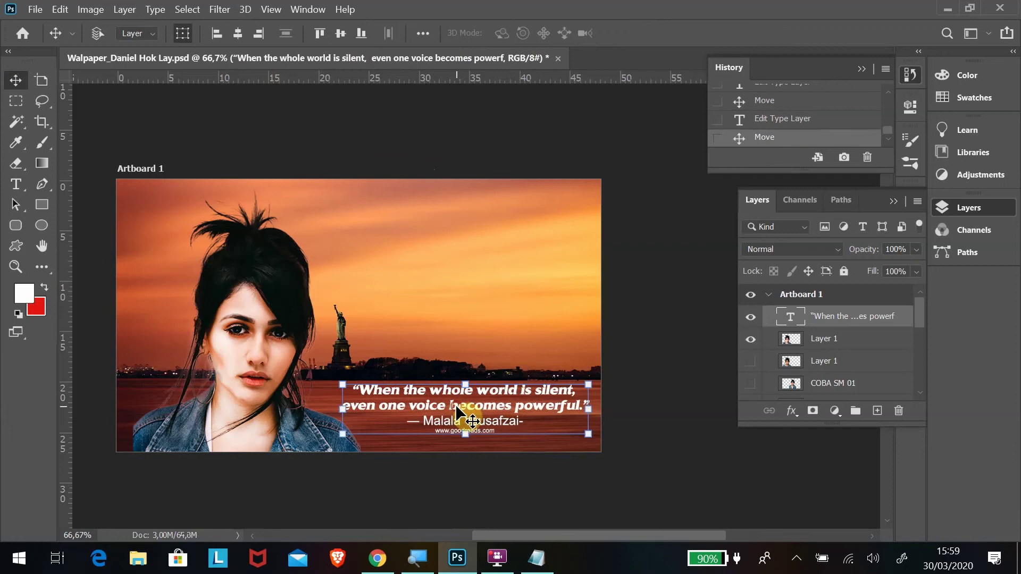
pyautogui.hotkey('ctrl', 'h')
pyautogui.click(509, 398)
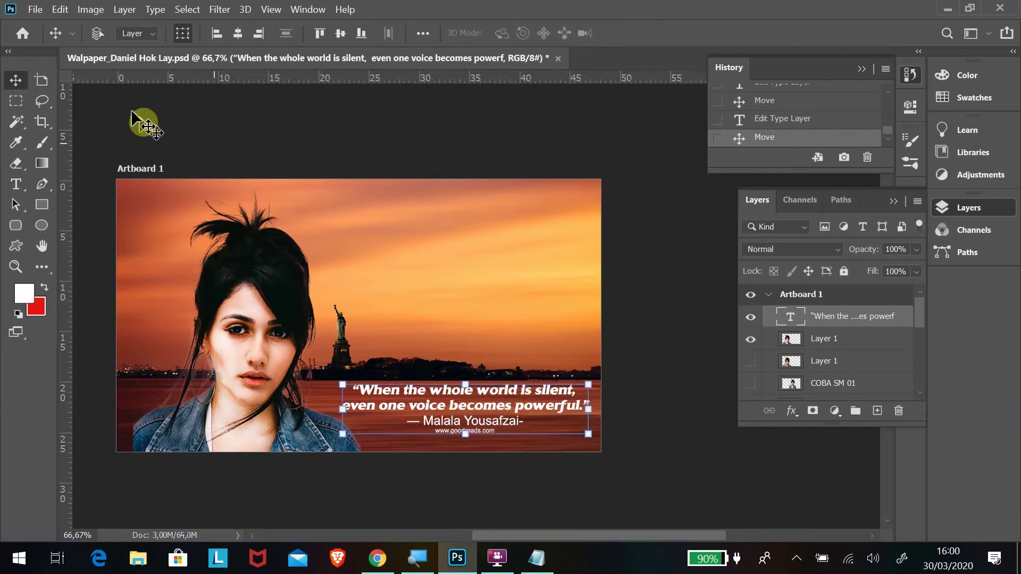
pyautogui.moveTo(504, 375); pyautogui.dragTo(496, 234)
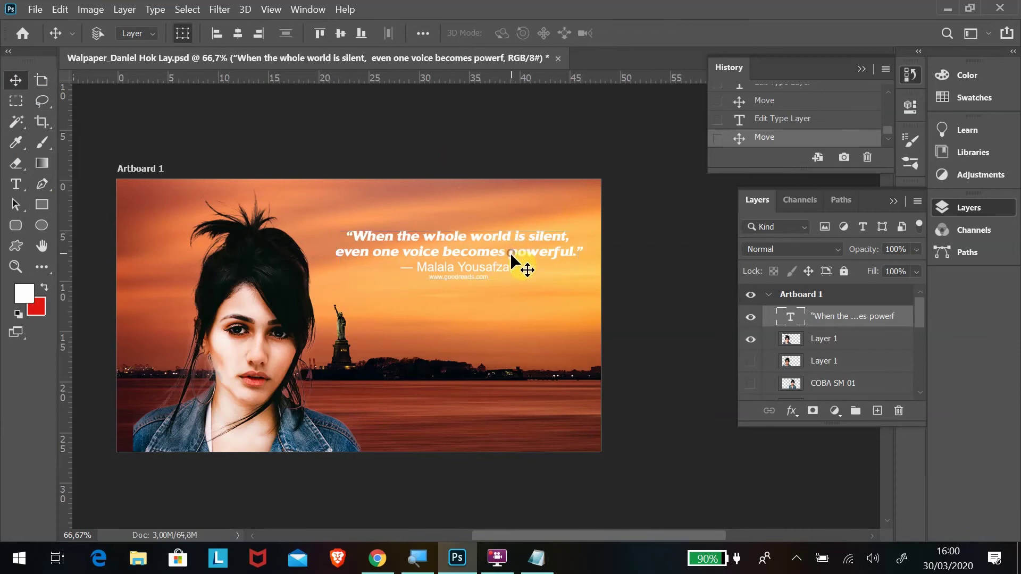
pyautogui.moveTo(511, 254)
pyautogui.mouseDown()
pyautogui.moveTo(517, 270)
pyautogui.moveTo(507, 270)
pyautogui.mouseUp()
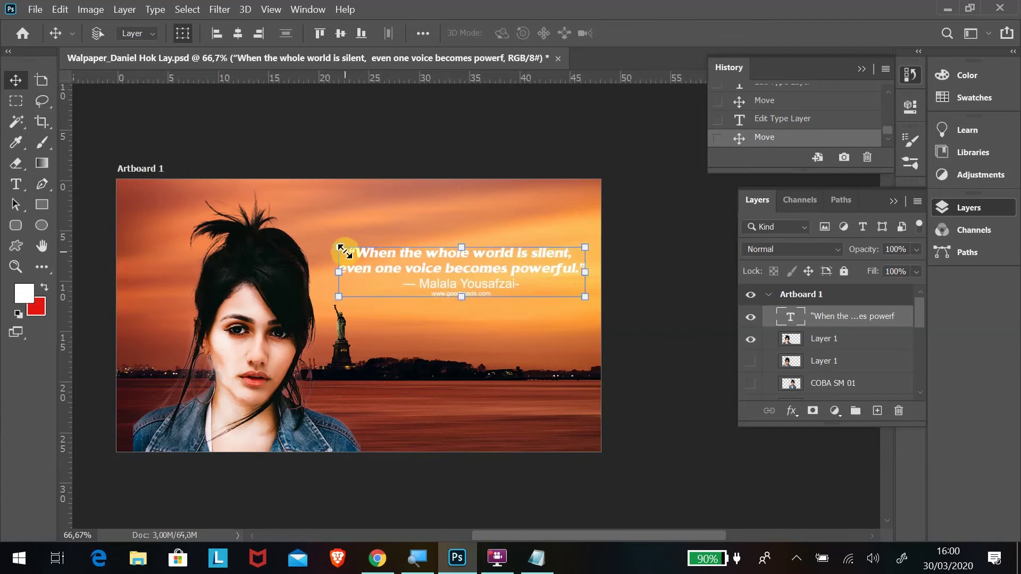
# Scale the quote up to about 108% and nudge it into place
pyautogui.moveTo(343, 251)
pyautogui.mouseDown()
pyautogui.moveTo(314, 234)
pyautogui.moveTo(326, 240)
pyautogui.mouseUp()
pyautogui.moveTo(461, 250); pyautogui.dragTo(466, 217)
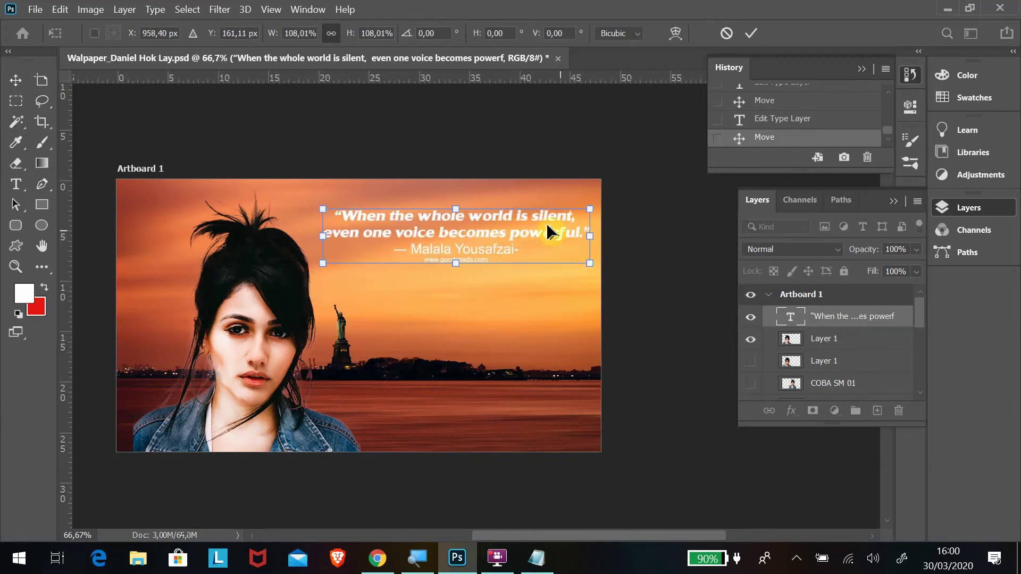
pyautogui.click(21, 80)
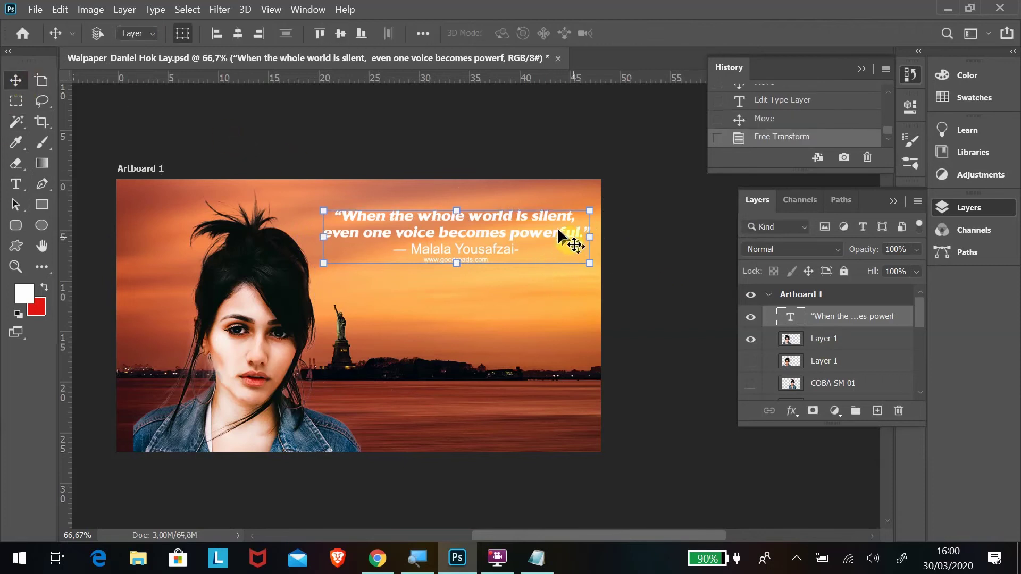
pyautogui.moveTo(556, 227); pyautogui.dragTo(553, 228)
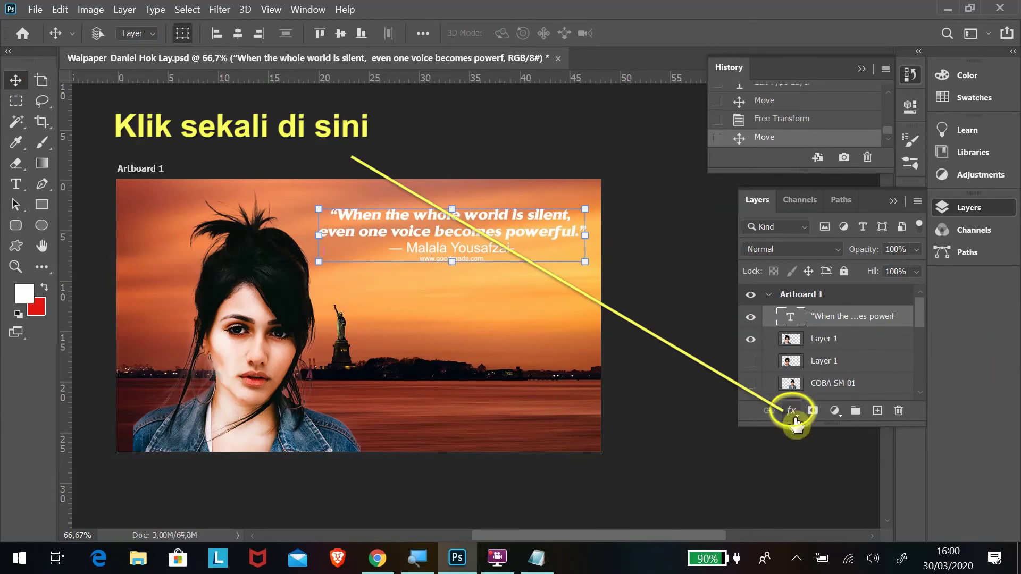
# Apply an Inner Bevel & Emboss with 126% depth and 6 px size to the quote layer
pyautogui.doubleClick(904, 322)
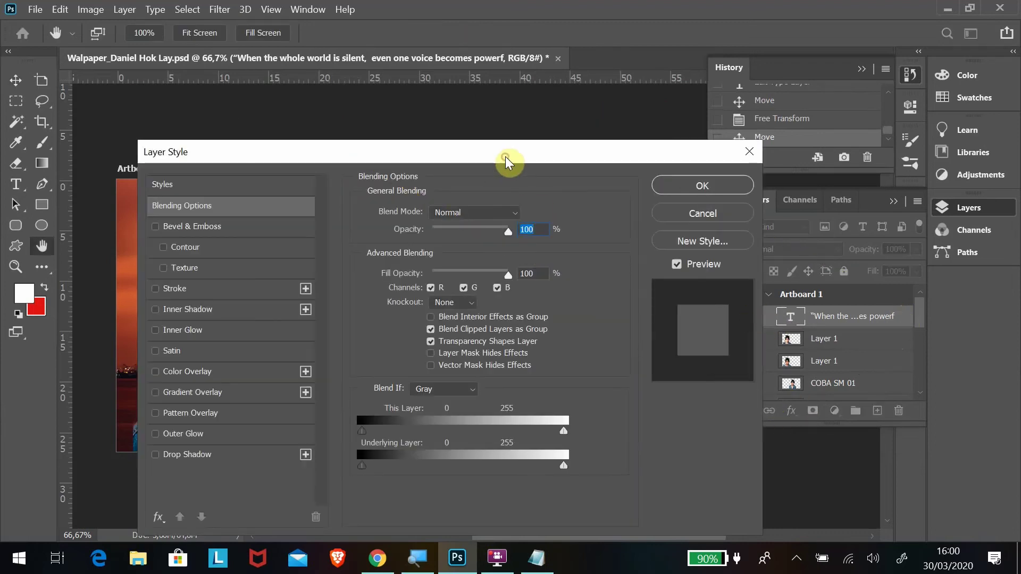
pyautogui.moveTo(503, 162); pyautogui.dragTo(500, 104)
pyautogui.click(698, 158)
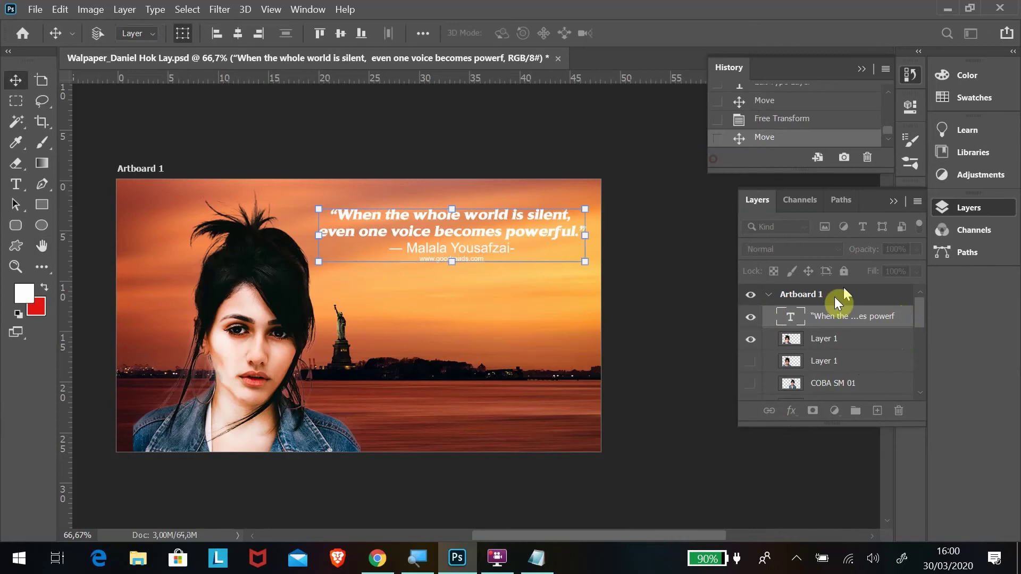
pyautogui.doubleClick(904, 319)
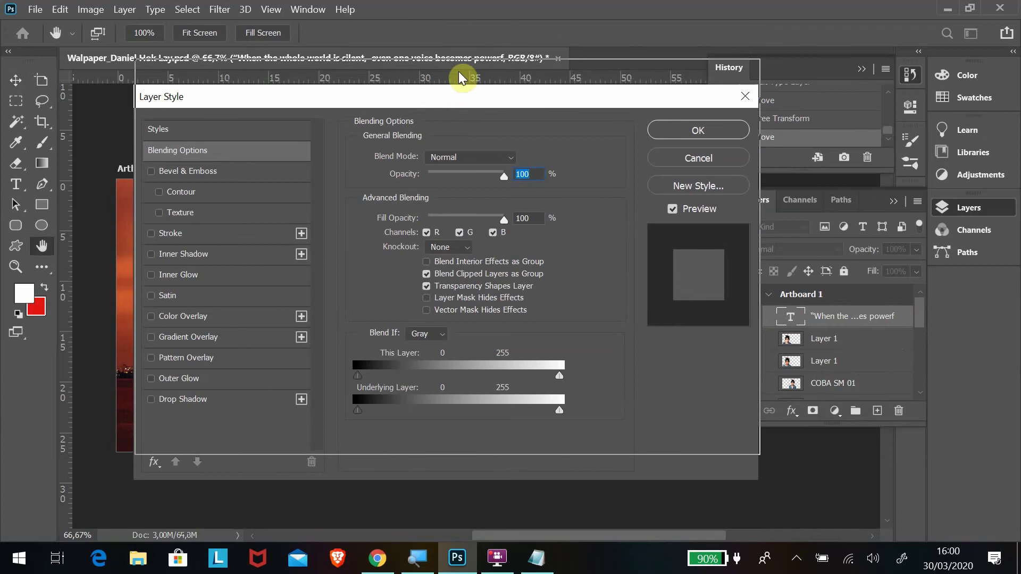
pyautogui.moveTo(457, 97); pyautogui.dragTo(458, 62)
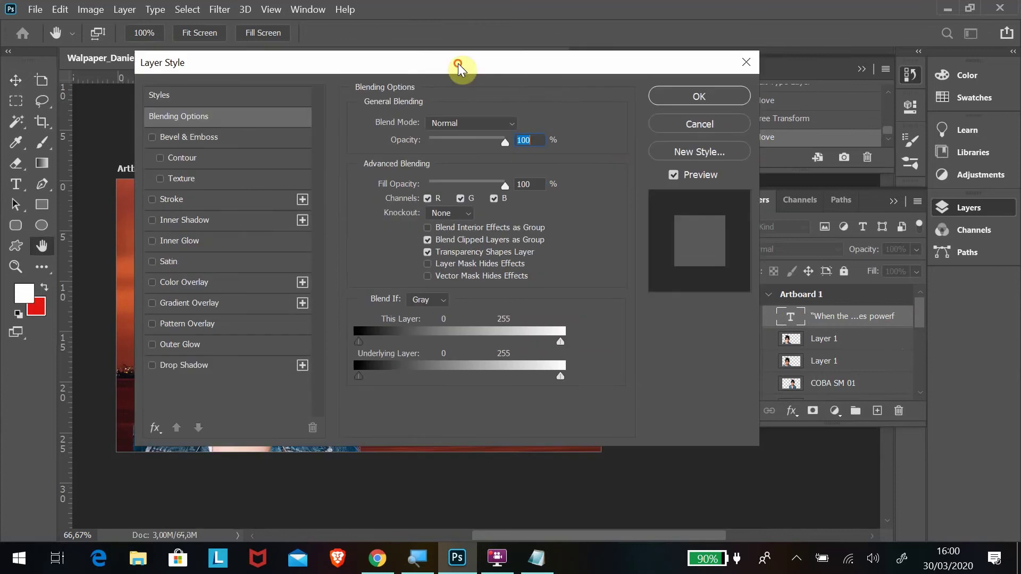
pyautogui.click(152, 138)
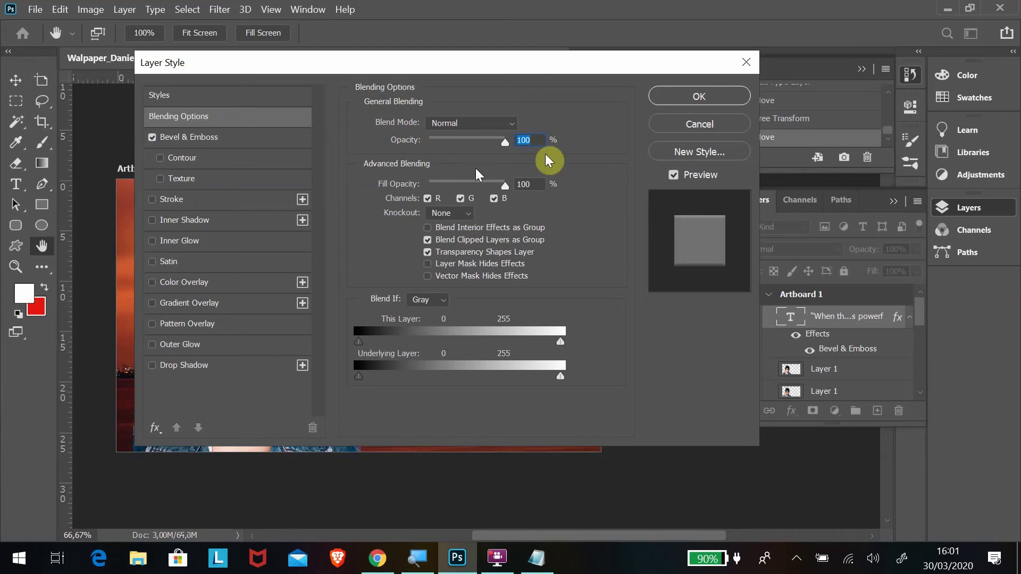
pyautogui.click(222, 139)
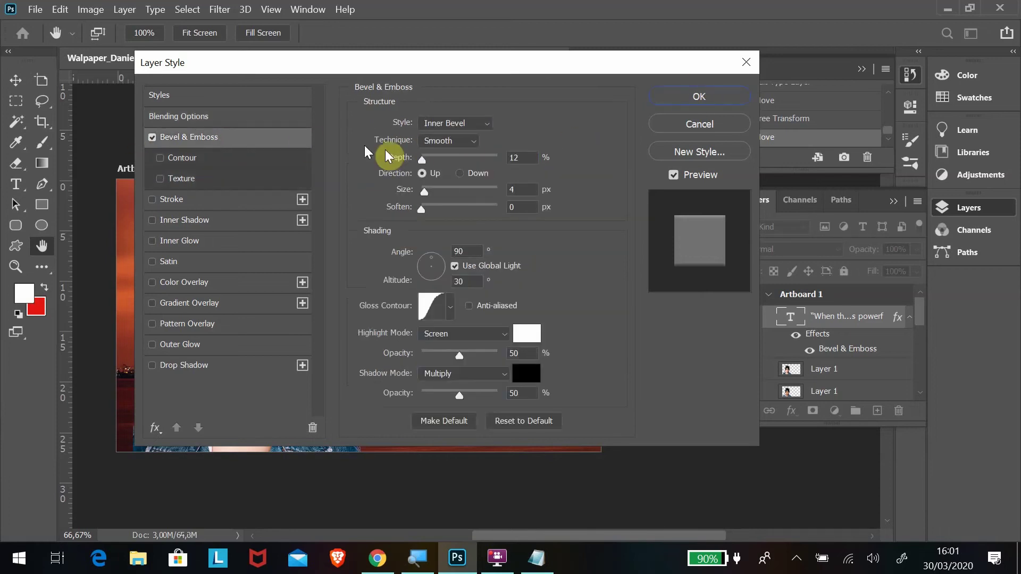
pyautogui.click(431, 160)
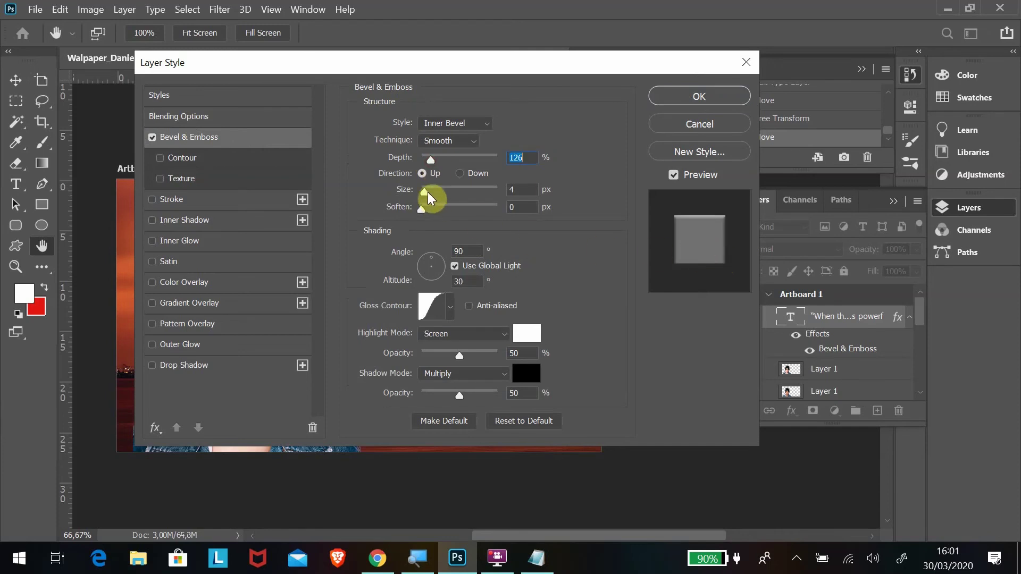
pyautogui.moveTo(424, 191); pyautogui.dragTo(426, 199)
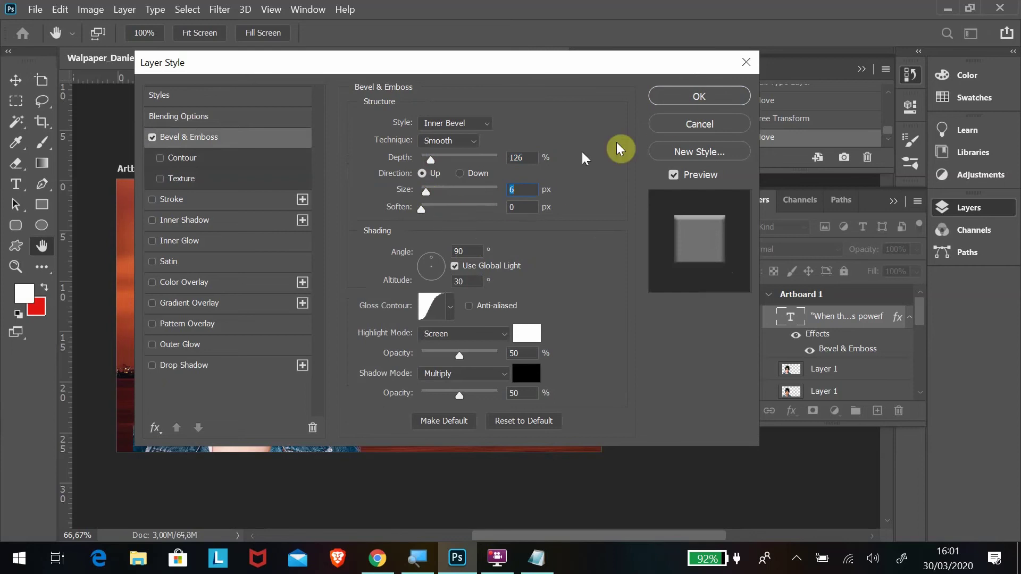
pyautogui.click(709, 97)
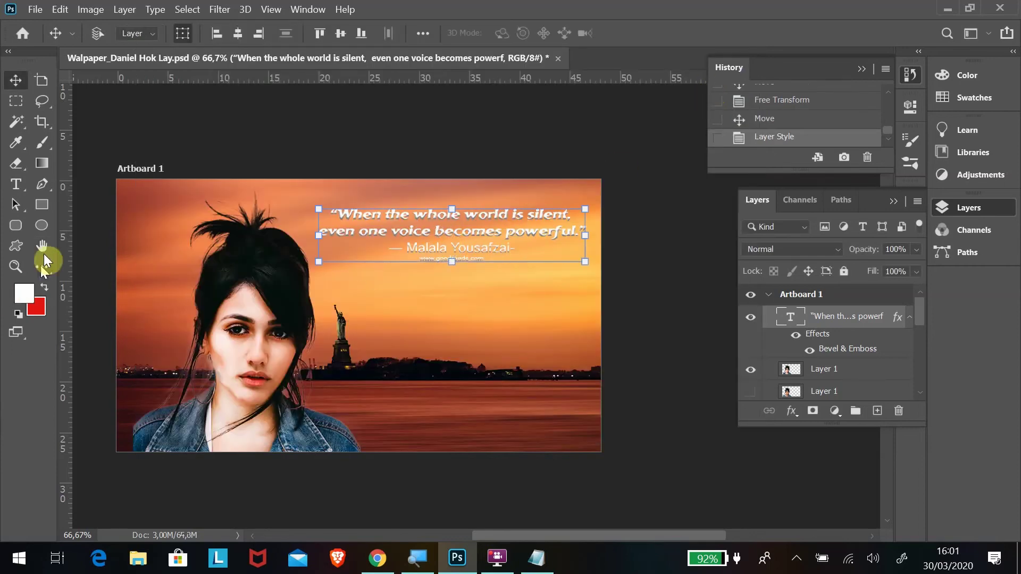
# Zoom in on the quote and reopen its Bevel & Emboss layer style settings
pyautogui.click(24, 269)
pyautogui.click(473, 234)
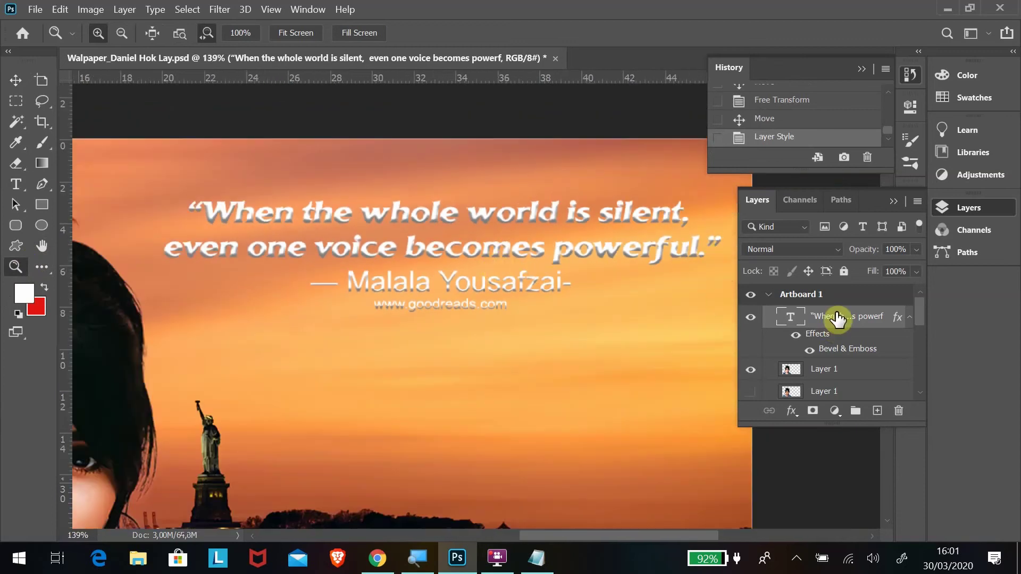
pyautogui.doubleClick(899, 322)
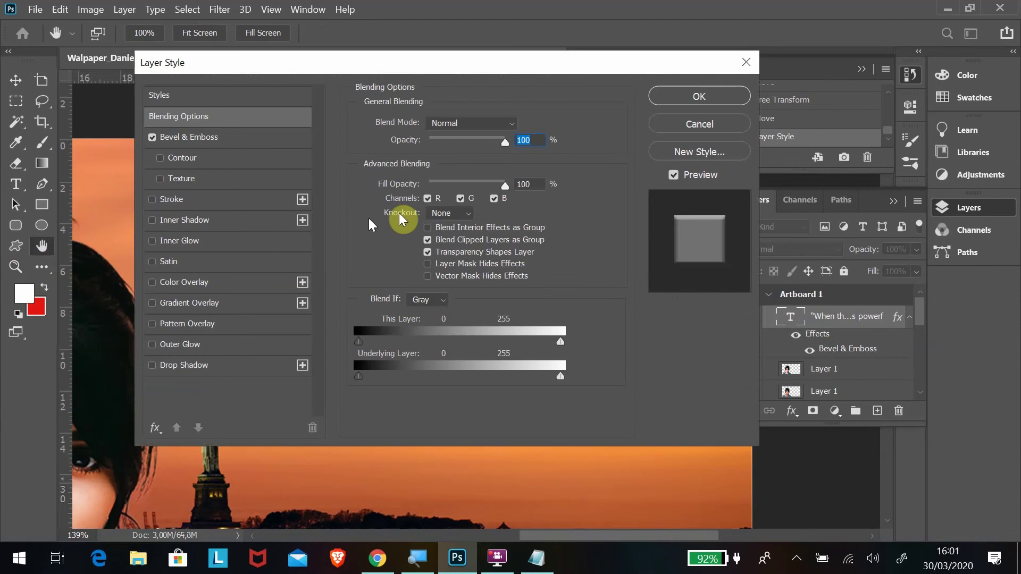
pyautogui.click(193, 140)
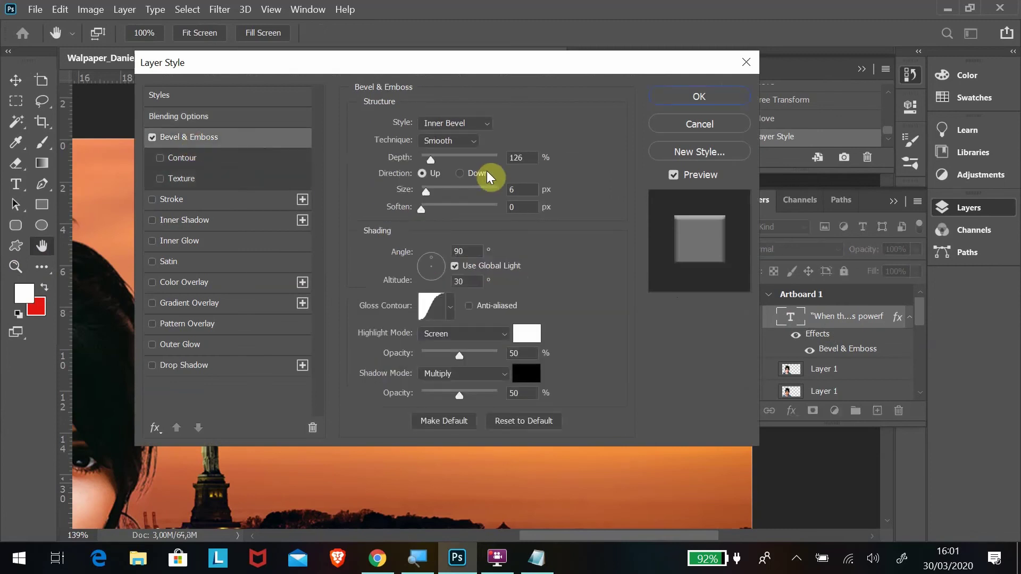
# Set the bevel to 63% depth and 3 px size, and enable Drop Shadow
pyautogui.click(425, 192)
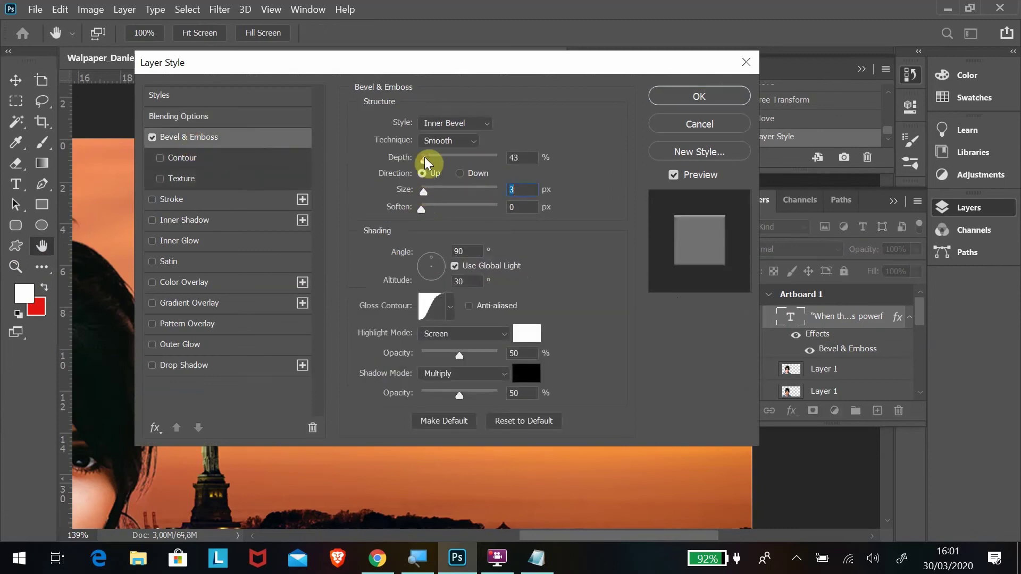
pyautogui.click(426, 161)
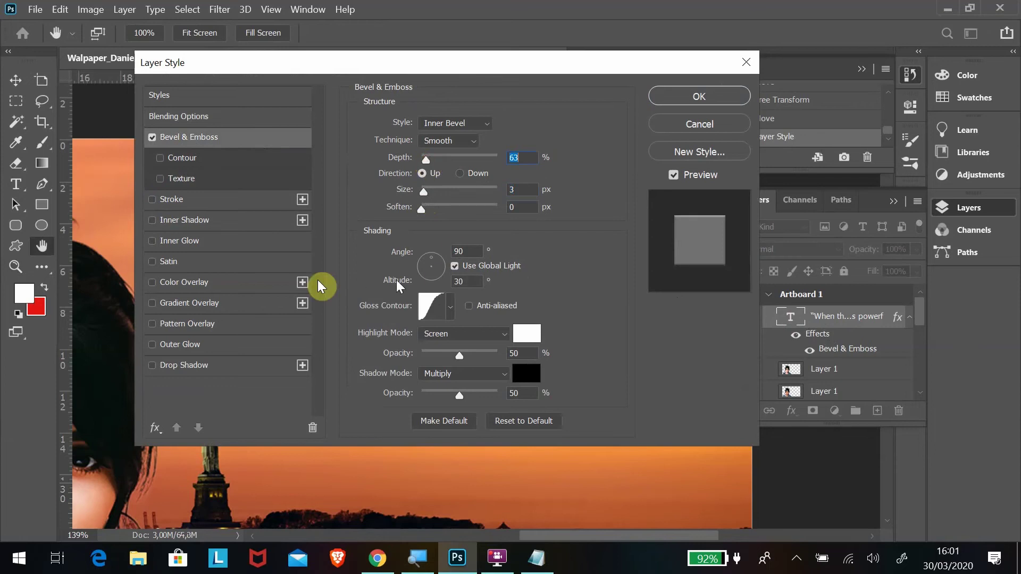
pyautogui.click(152, 366)
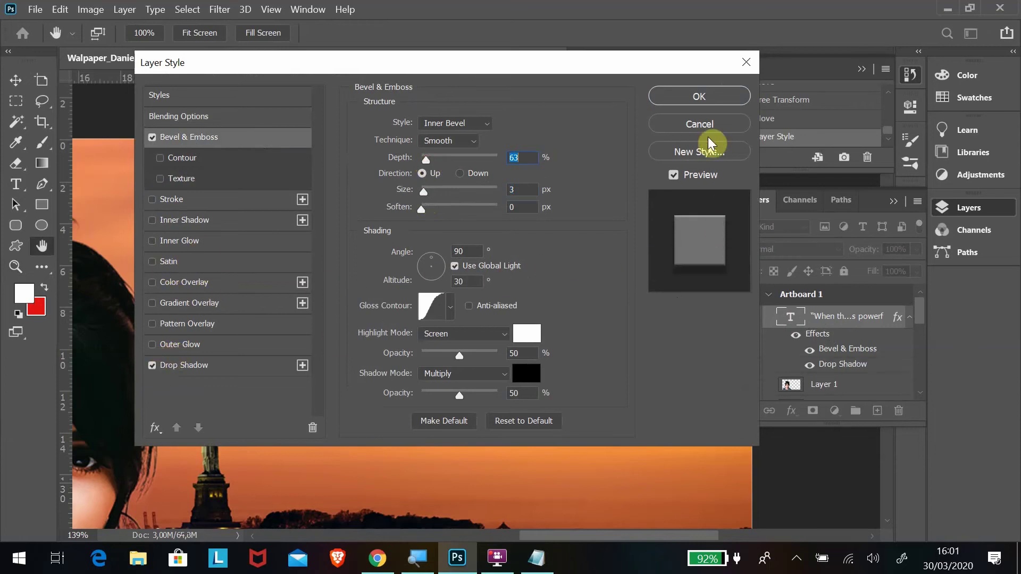
pyautogui.click(711, 96)
pyautogui.press('z')
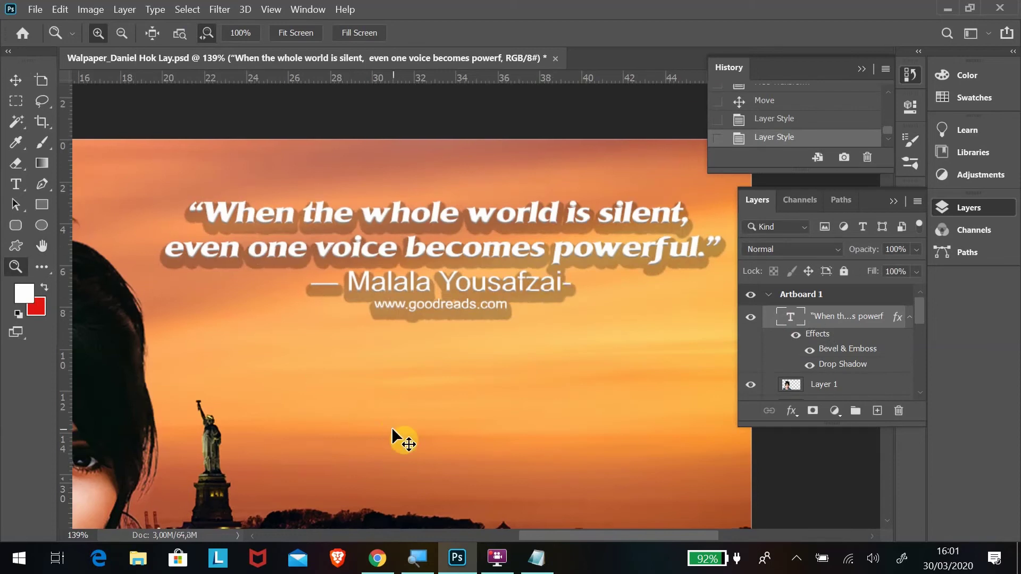
pyautogui.hotkey('ctrl', '-')
# Zoom out and open the quote layer's Drop Shadow settings
pyautogui.keyDown('alt'); pyautogui.click(393, 430); pyautogui.keyUp('alt')
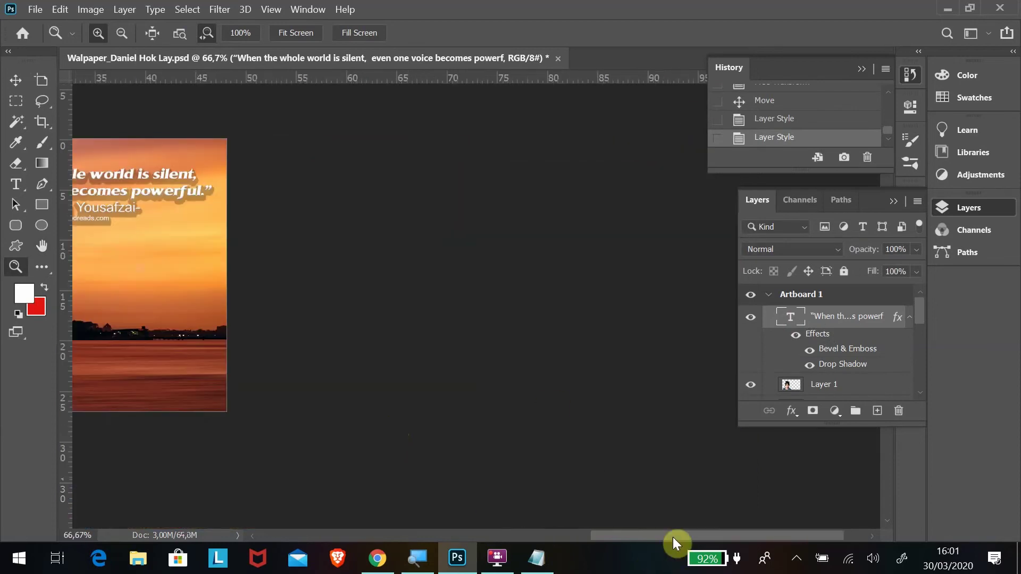
pyautogui.moveTo(672, 538); pyautogui.dragTo(570, 544)
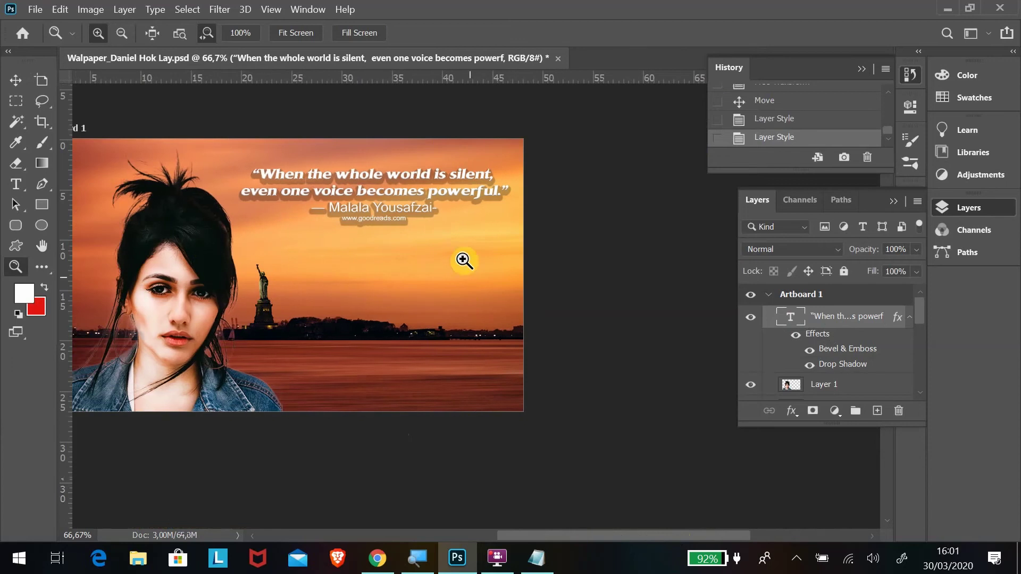
pyautogui.click(791, 411)
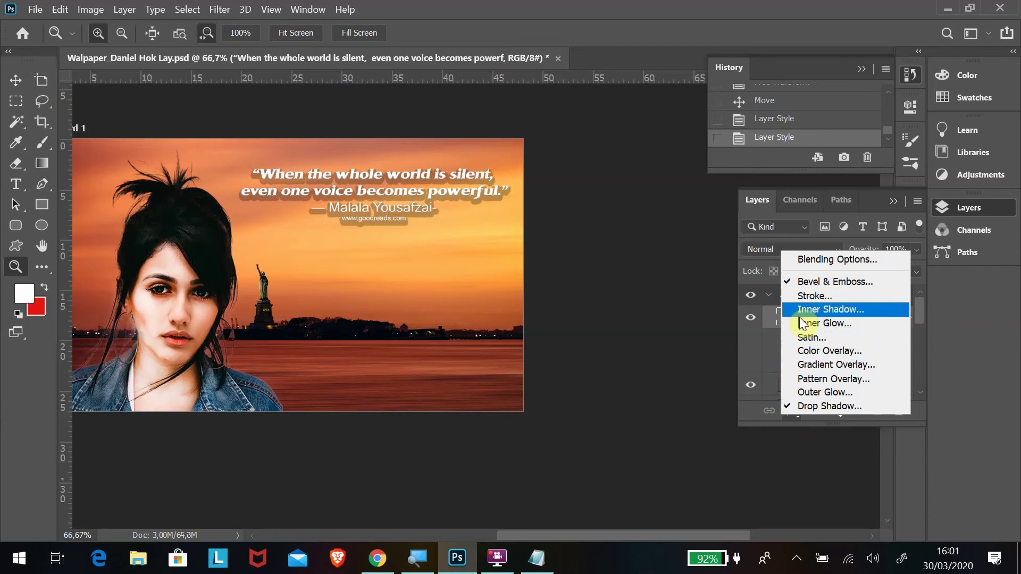
pyautogui.click(832, 405)
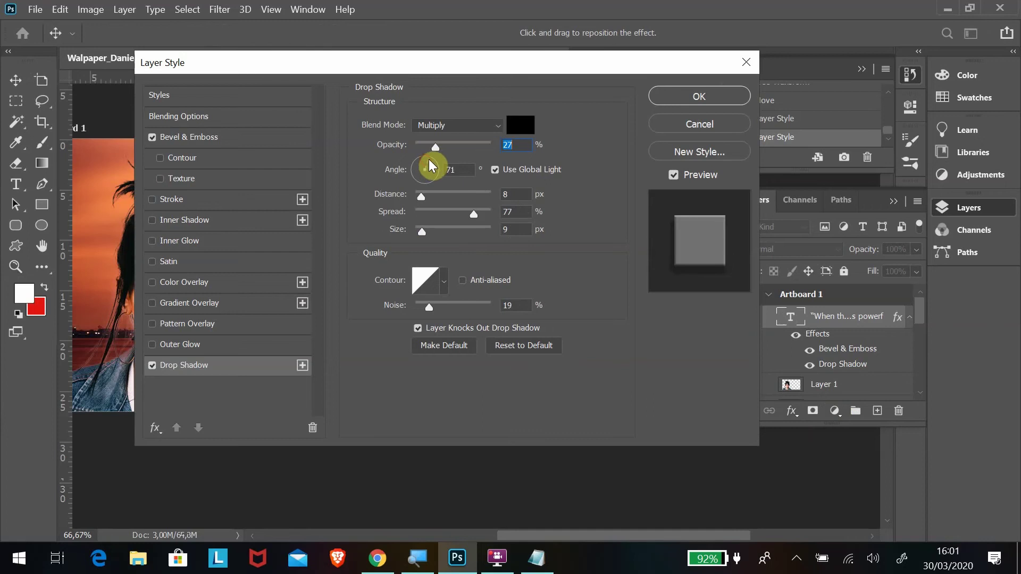
# Tune the shadow to 10% opacity, 12 px distance, 35% spread, 7 px size, 8% noise
pyautogui.moveTo(430, 165); pyautogui.dragTo(428, 162)
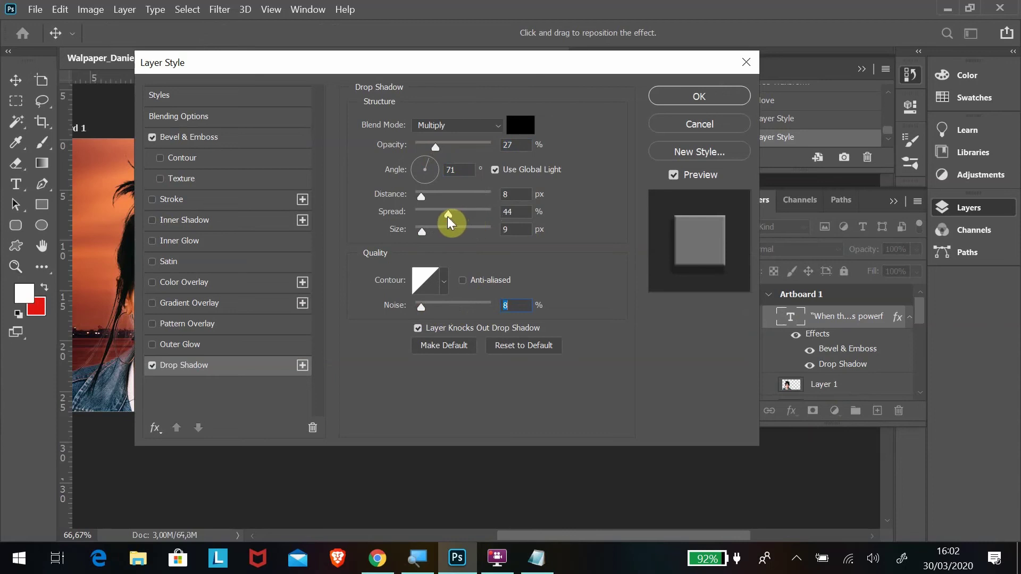
pyautogui.click(444, 216)
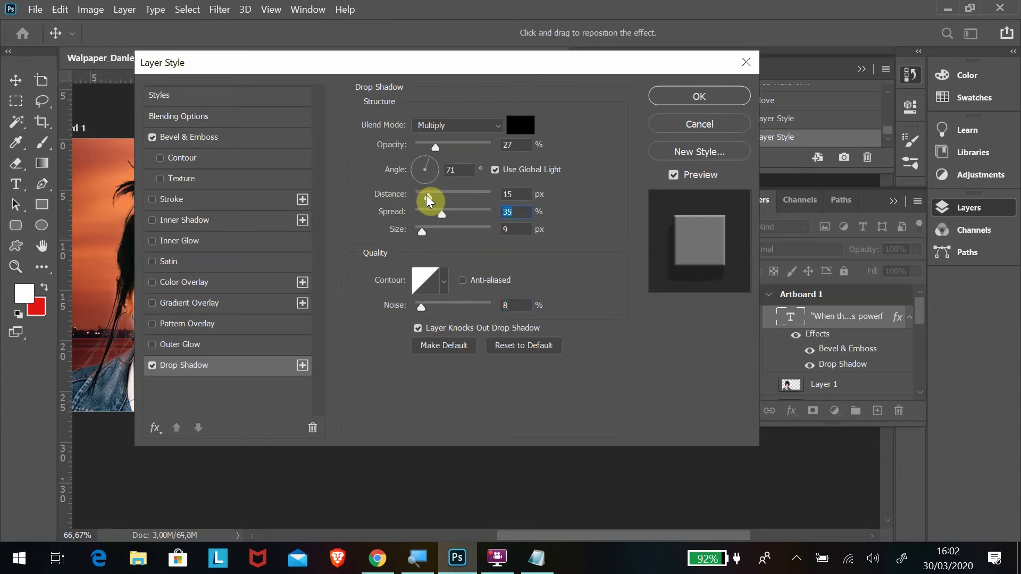
pyautogui.moveTo(423, 232); pyautogui.dragTo(420, 231)
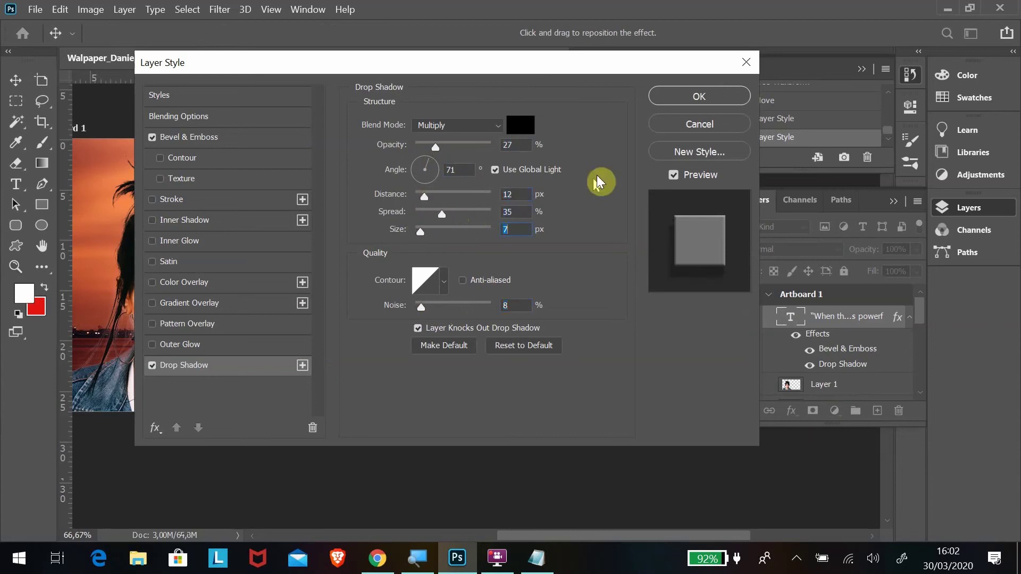
pyautogui.moveTo(436, 147)
pyautogui.mouseDown()
pyautogui.moveTo(448, 151)
pyautogui.moveTo(423, 152)
pyautogui.mouseUp()
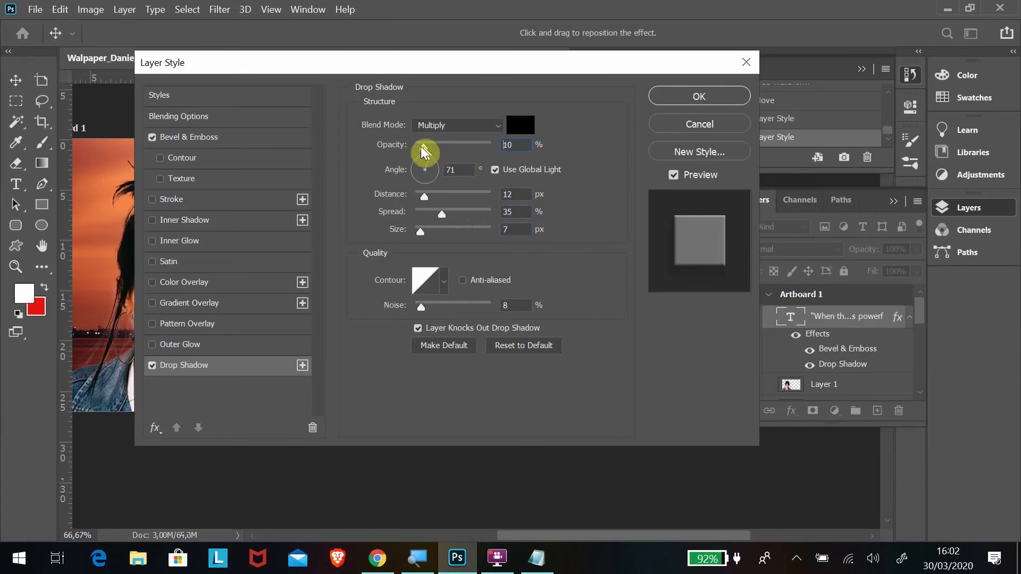
pyautogui.click(697, 98)
pyautogui.press('z')
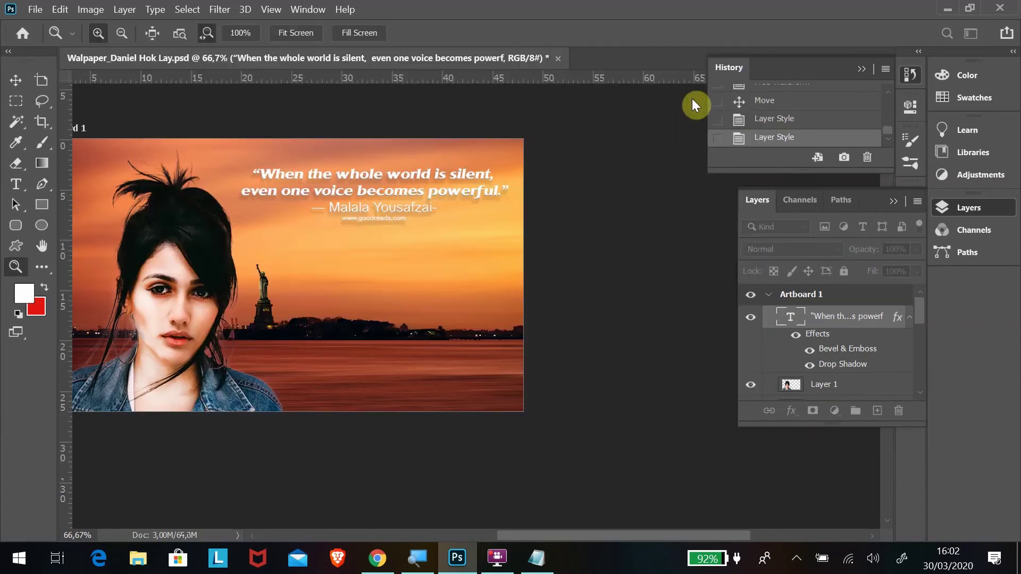
# Move the quote block slightly up and about 0.28 cm left in the sunset sky
pyautogui.click(15, 81)
pyautogui.moveTo(381, 192)
pyautogui.mouseDown()
pyautogui.moveTo(398, 347)
pyautogui.moveTo(397, 195)
pyautogui.mouseUp()
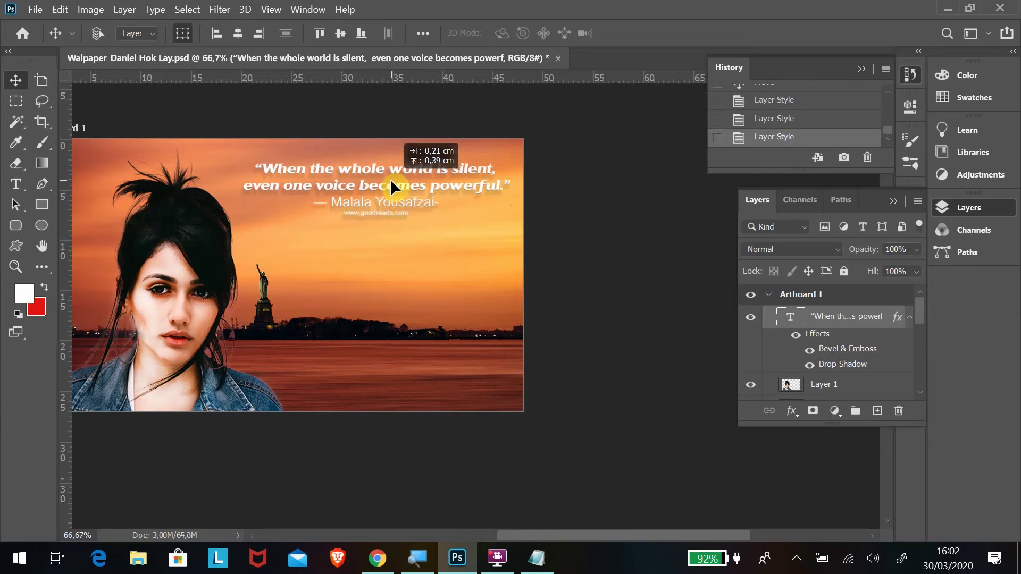
pyautogui.moveTo(397, 194); pyautogui.dragTo(390, 181)
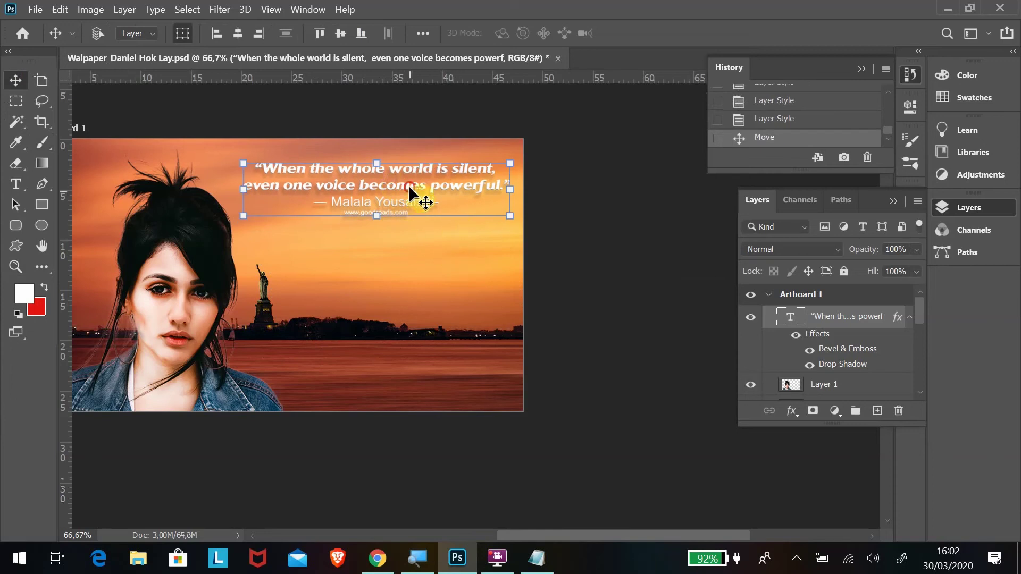
pyautogui.hotkey('ctrl', 'h')
pyautogui.moveTo(408, 184); pyautogui.dragTo(408, 177)
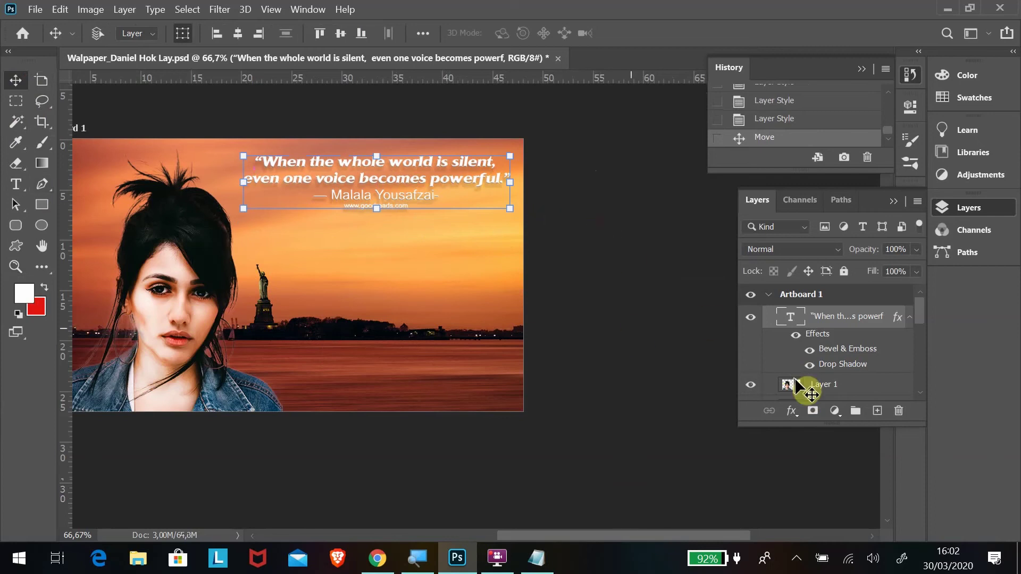
pyautogui.moveTo(742, 538); pyautogui.dragTo(688, 539)
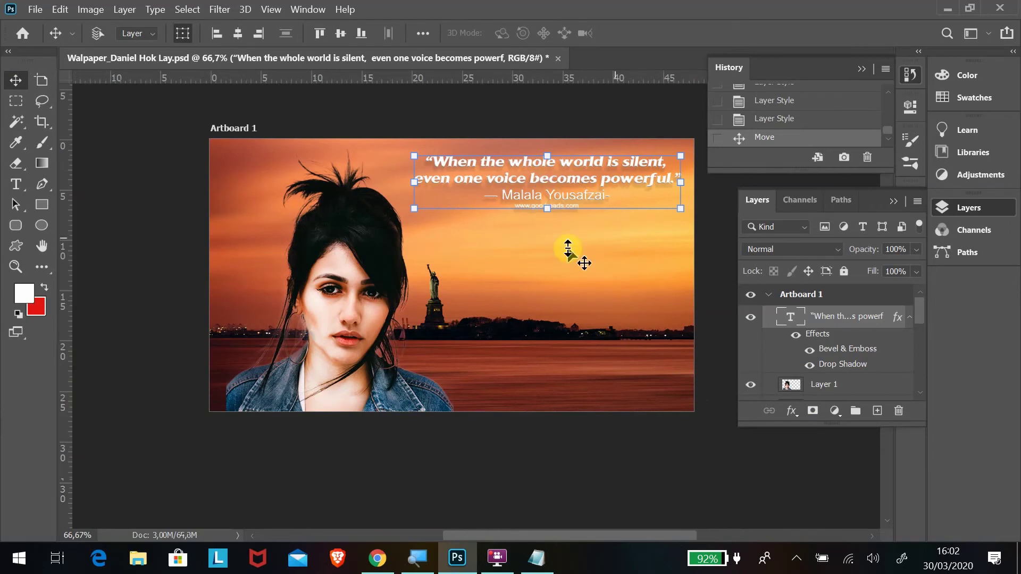
pyautogui.moveTo(584, 179); pyautogui.dragTo(579, 179)
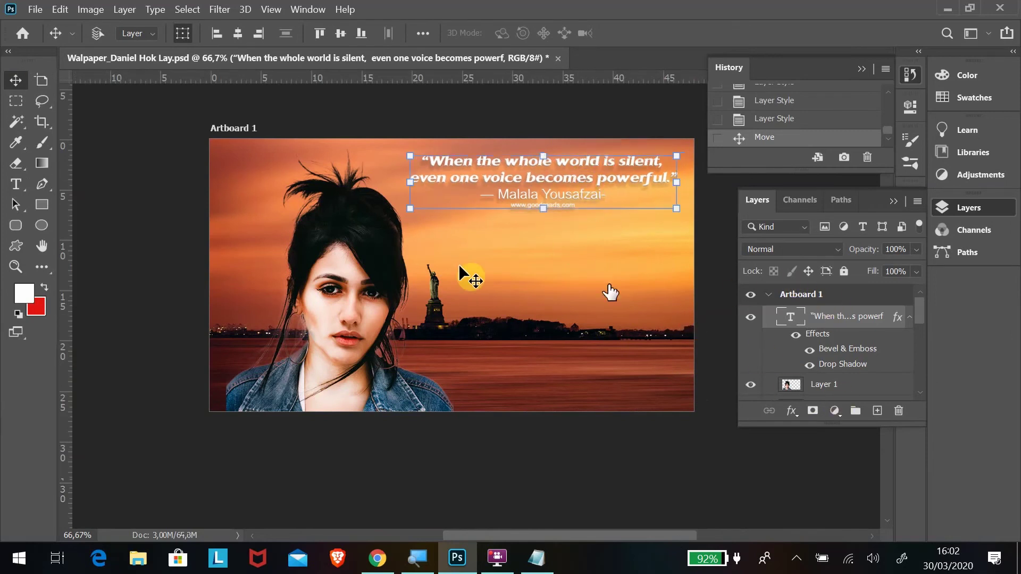
pyautogui.scroll(-2, 467, 273)
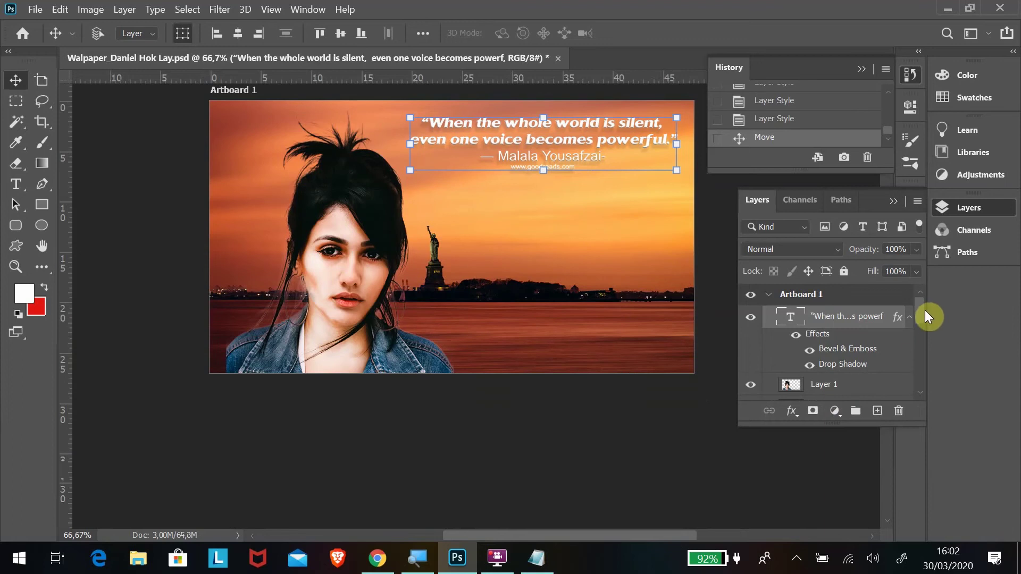
# Select the lerone-pieters sunset layer, zoom out, and scale it to 54.54%
pyautogui.moveTo(925, 310); pyautogui.dragTo(922, 391)
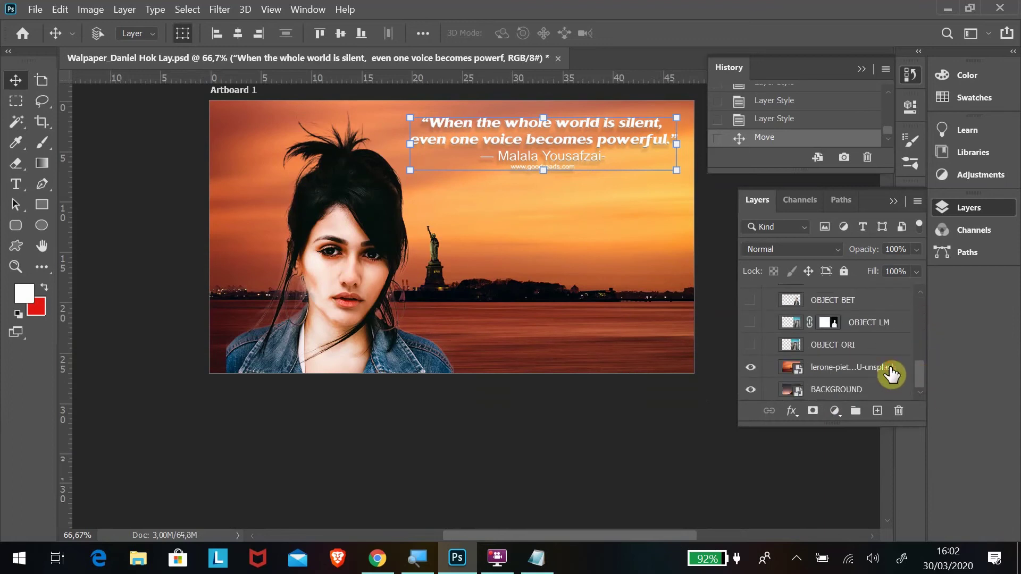
pyautogui.click(837, 368)
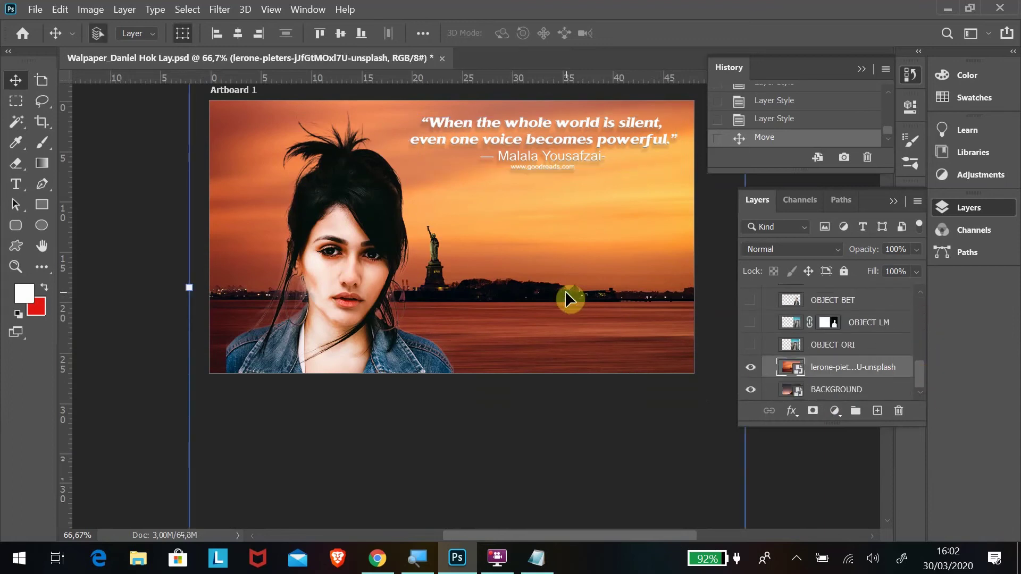
pyautogui.hotkey('ctrl', '-')
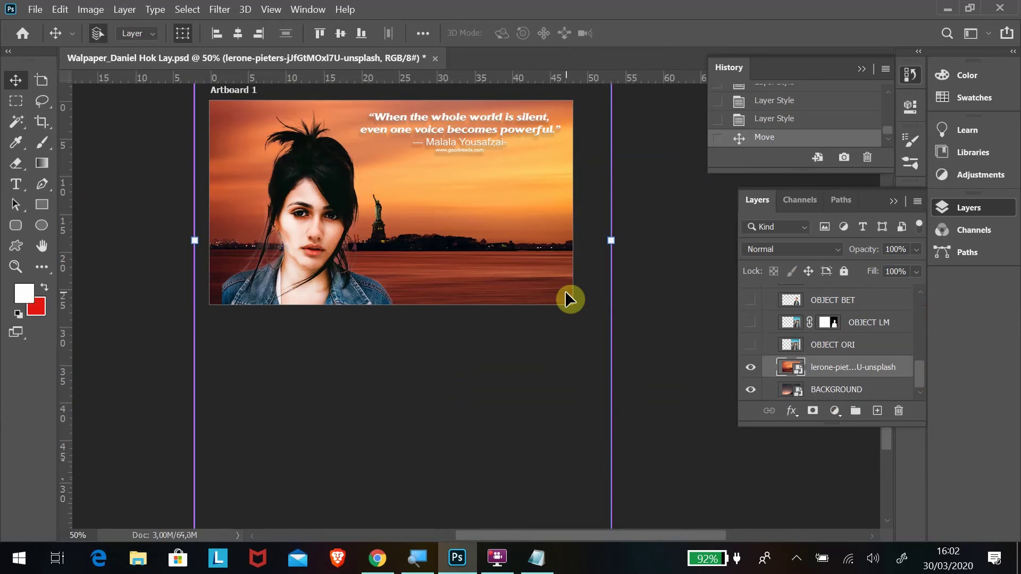
pyautogui.hotkey('ctrl', '-')
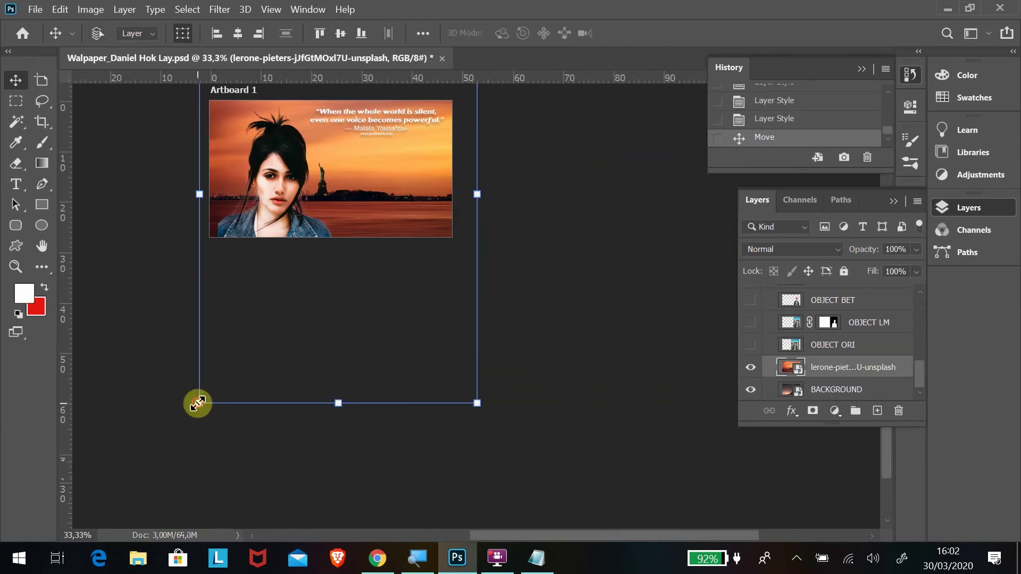
pyautogui.moveTo(198, 405)
pyautogui.mouseDown()
pyautogui.moveTo(64, 479)
pyautogui.moveTo(66, 493)
pyautogui.mouseUp()
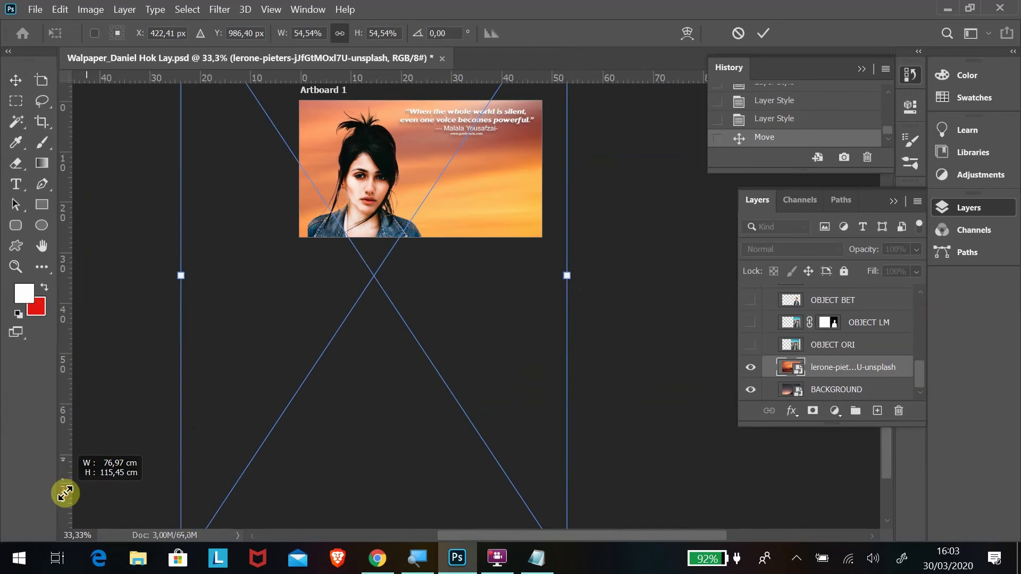
pyautogui.scroll(2, 410, 343)
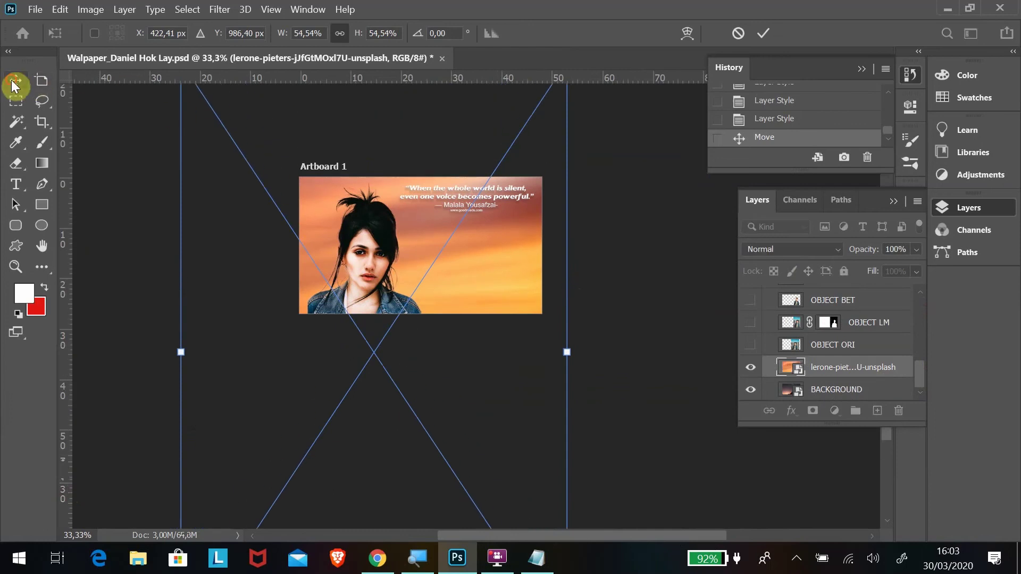
pyautogui.press('Return')
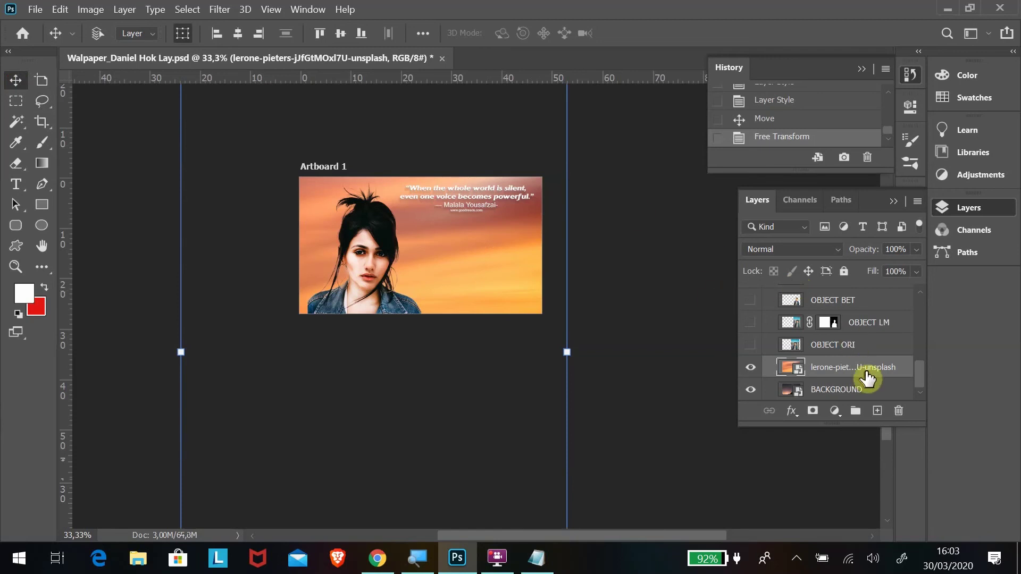
# Duplicate the Layer 1 portrait and rename the copy 'Walpaper Monochrome'
pyautogui.click(875, 302)
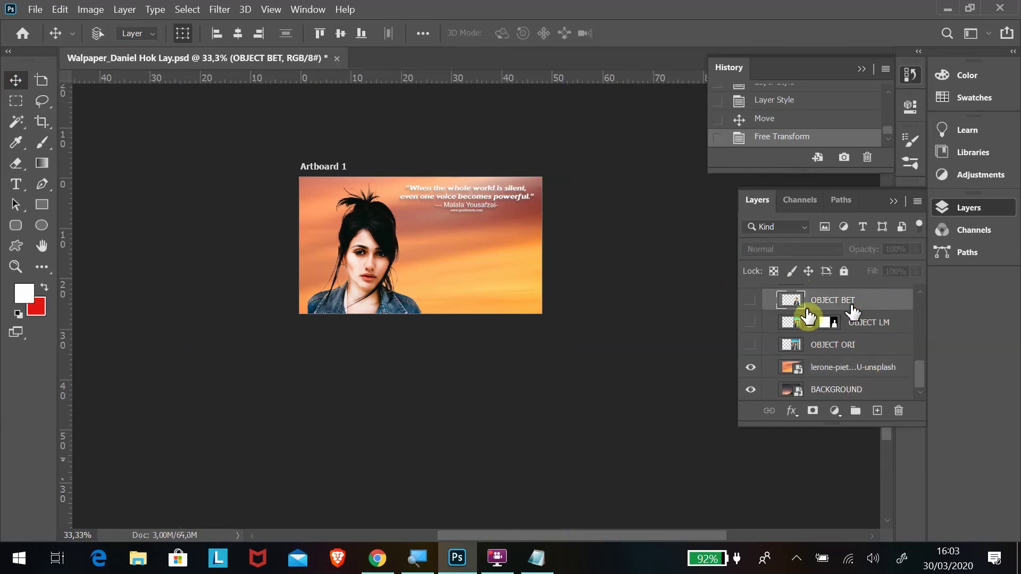
pyautogui.scroll(3, 770, 321)
pyautogui.scroll(2, 832, 335)
pyautogui.scroll(3, 835, 312)
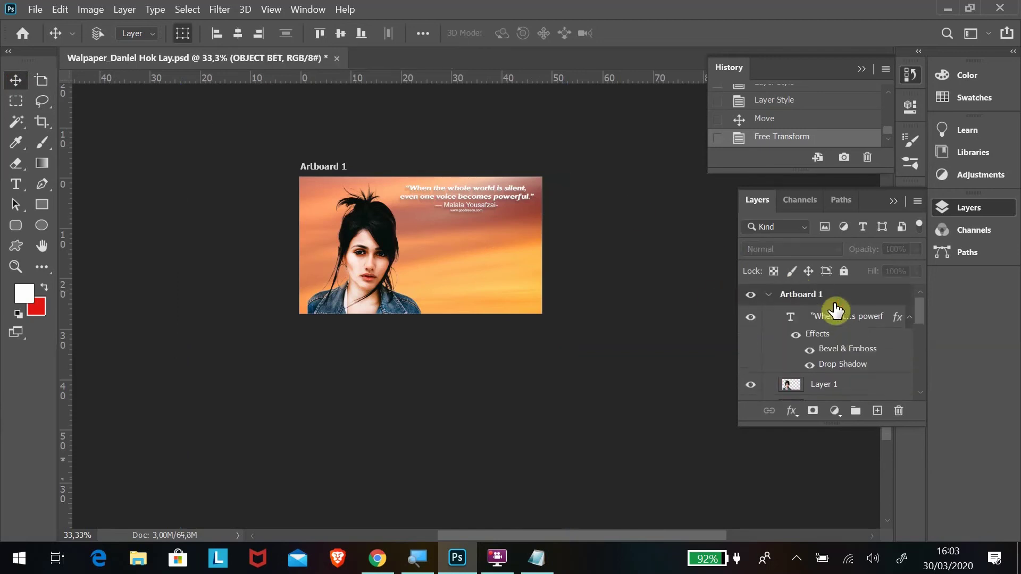
pyautogui.scroll(-2, 835, 312)
pyautogui.scroll(1, 830, 319)
pyautogui.click(839, 303)
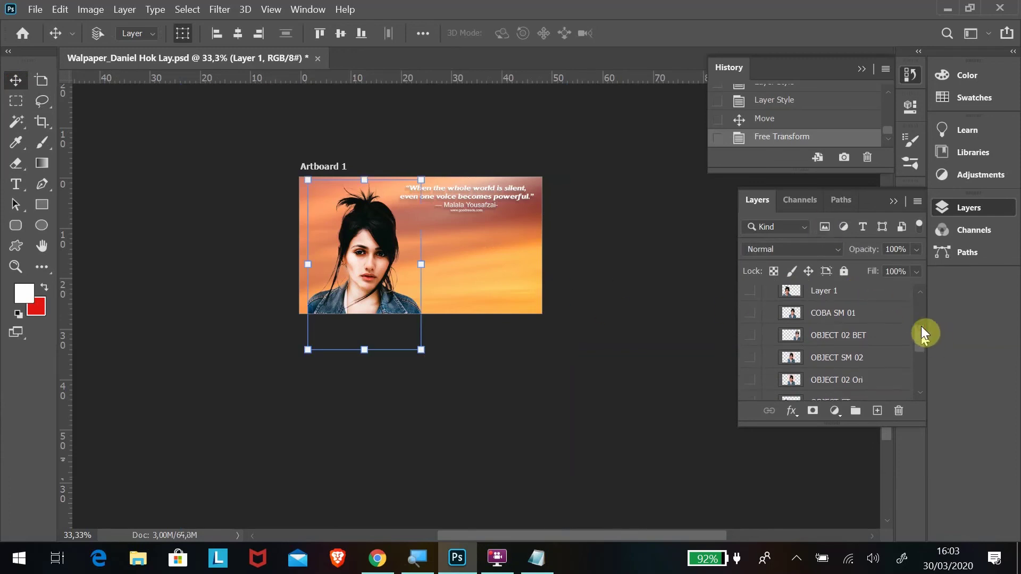
pyautogui.scroll(1, 921, 326)
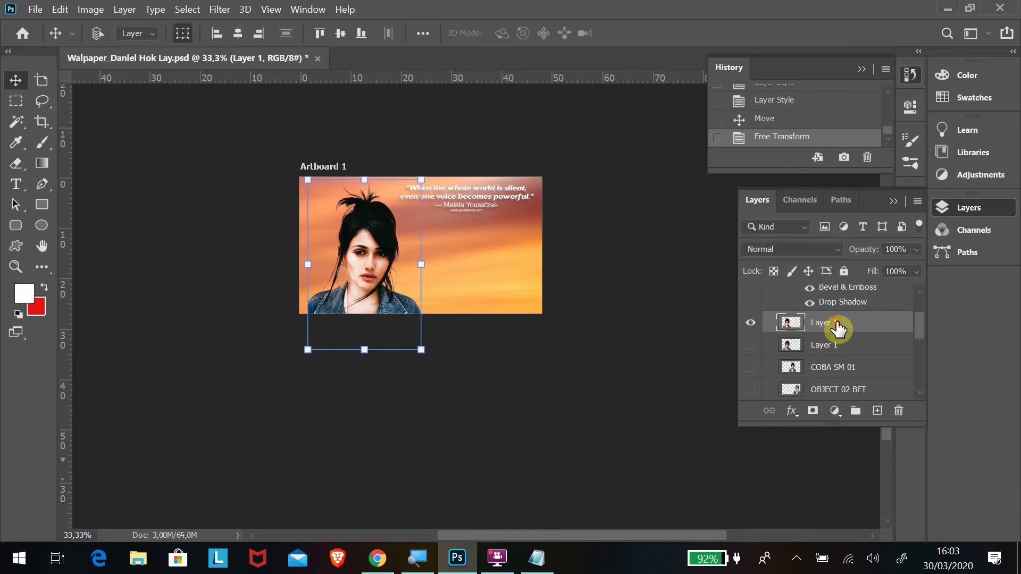
pyautogui.moveTo(784, 328); pyautogui.dragTo(877, 420)
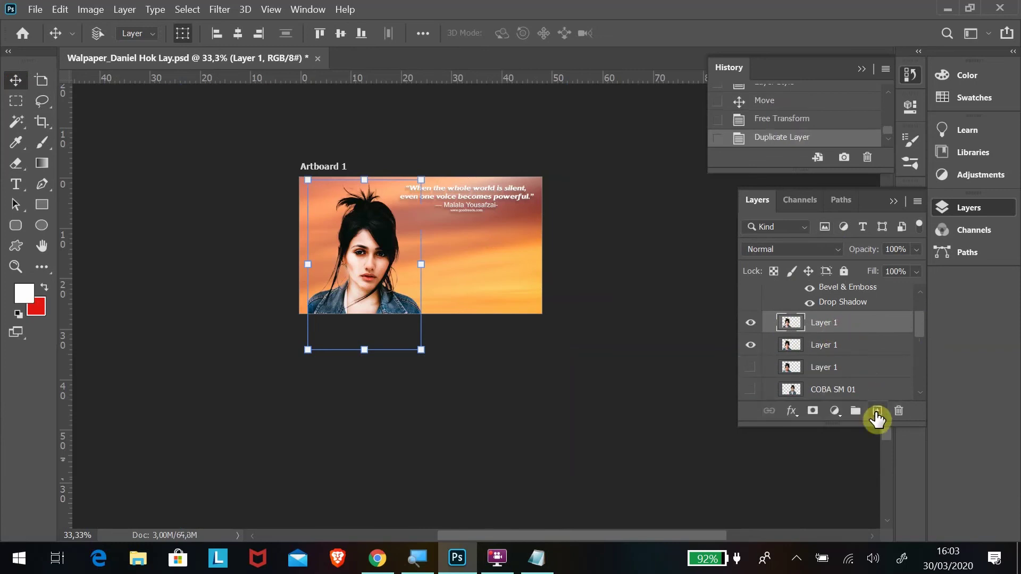
pyautogui.doubleClick(822, 324)
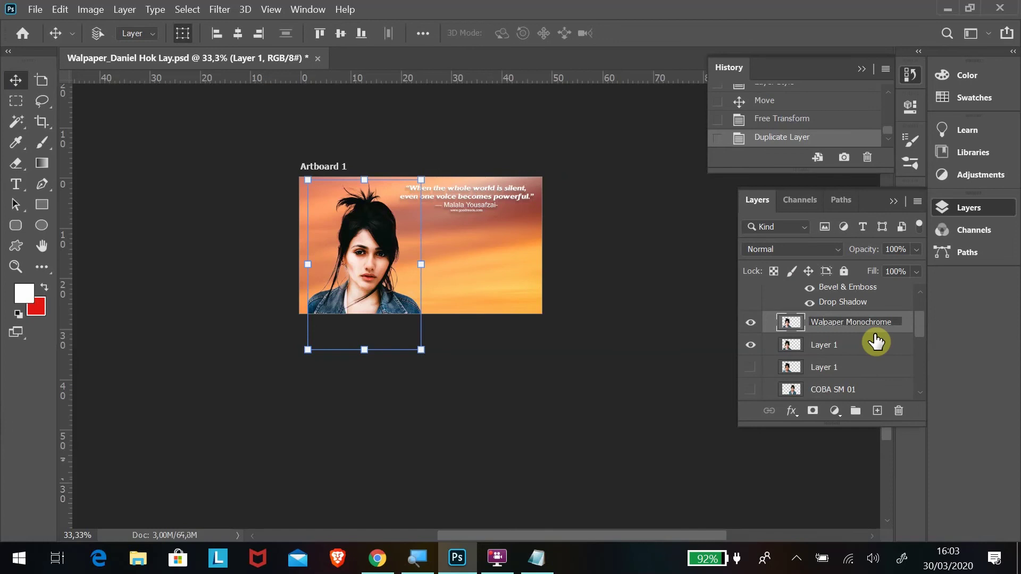
pyautogui.press('Return')
# Toggle the original Layer 1's visibility off and on, then reselect Walpaper Monochrome
pyautogui.click(861, 351)
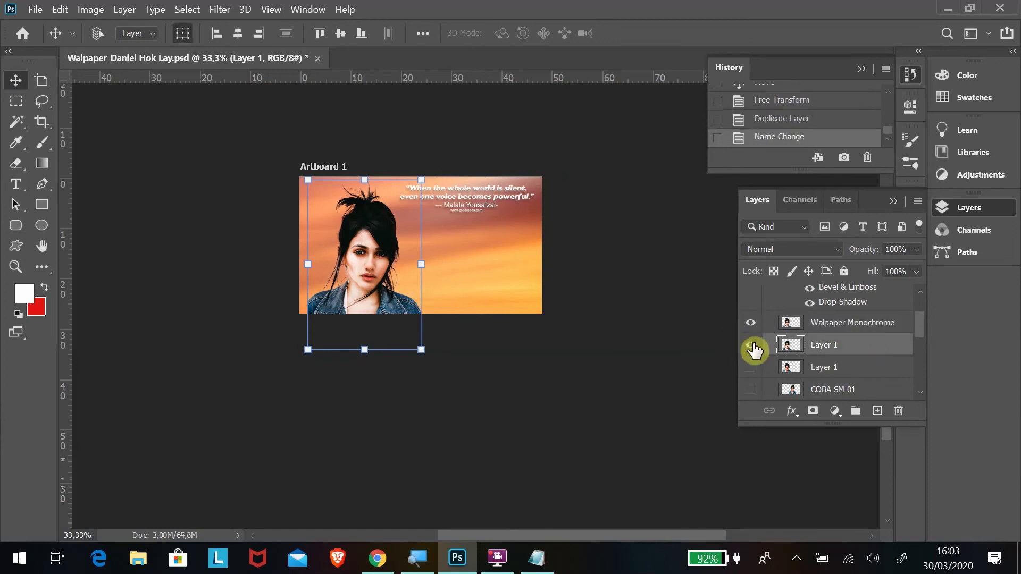
pyautogui.click(750, 366)
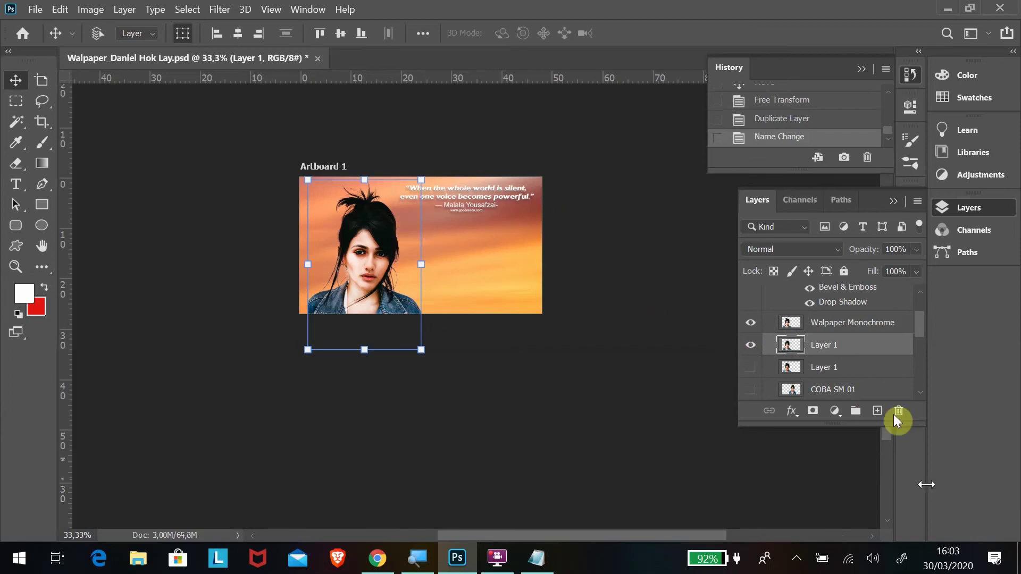
pyautogui.click(751, 345)
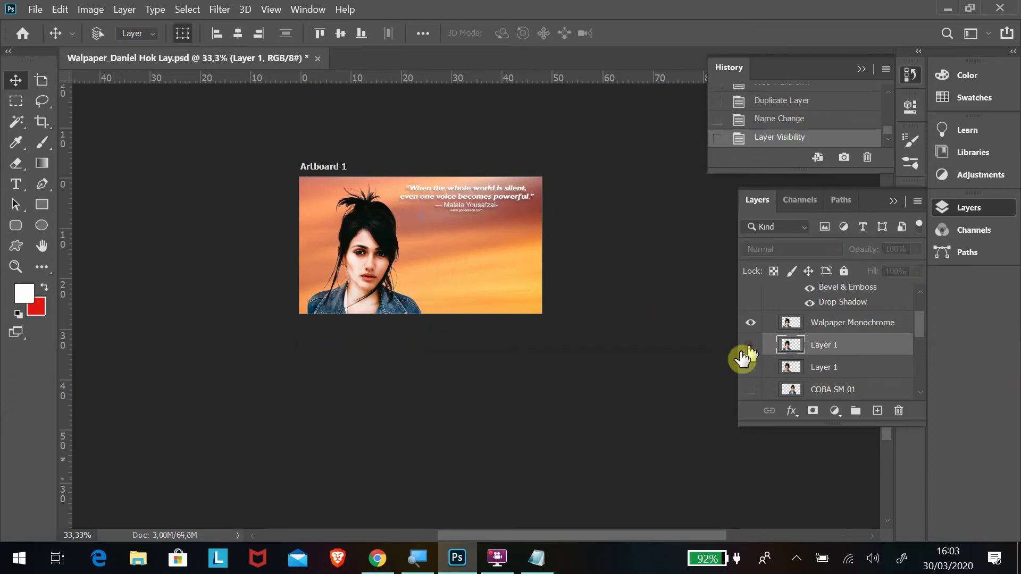
pyautogui.click(750, 345)
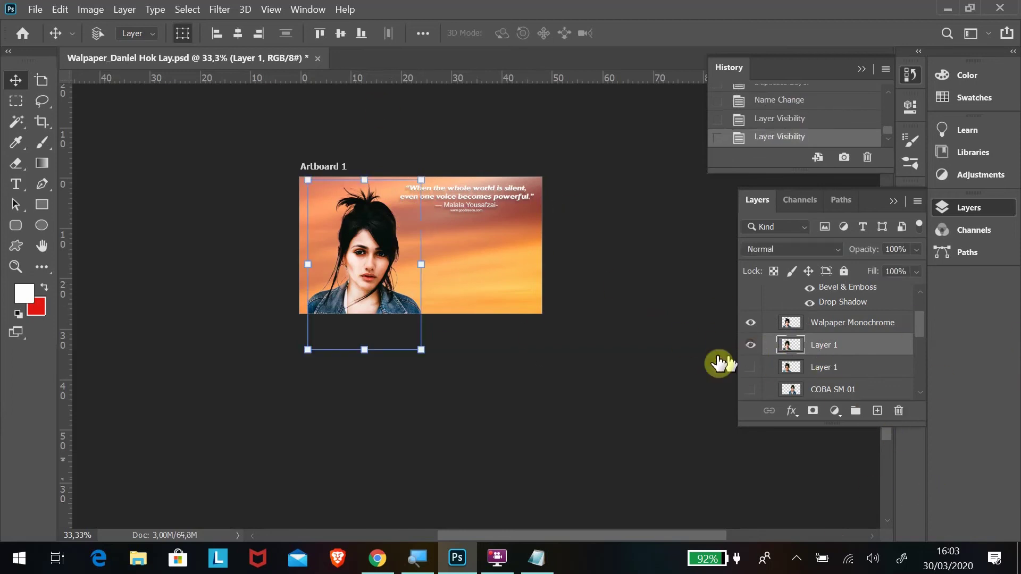
pyautogui.click(792, 323)
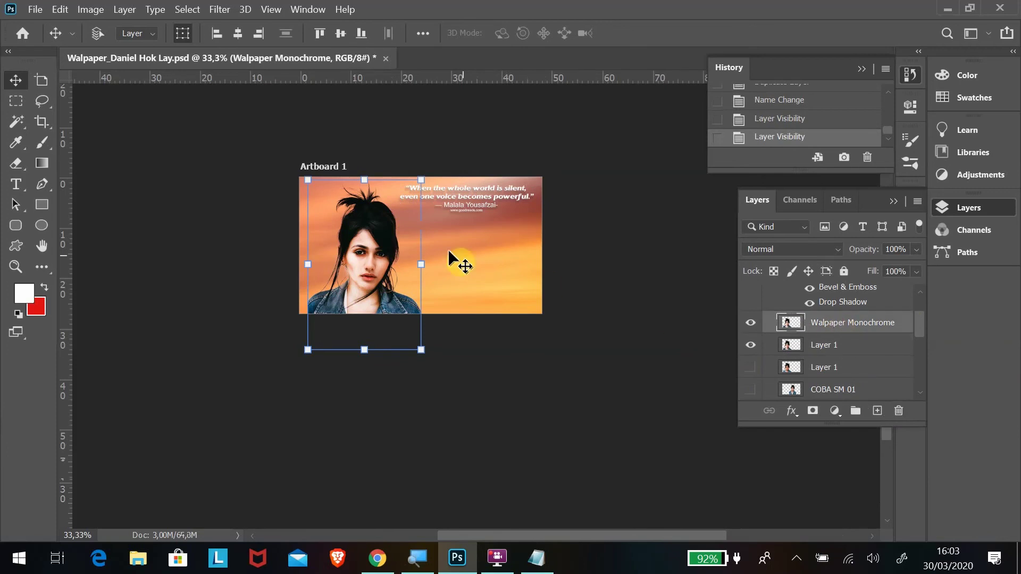
# Move the portrait copy to the right and hide the colour portrait and quote layers
pyautogui.moveTo(372, 245); pyautogui.dragTo(476, 246)
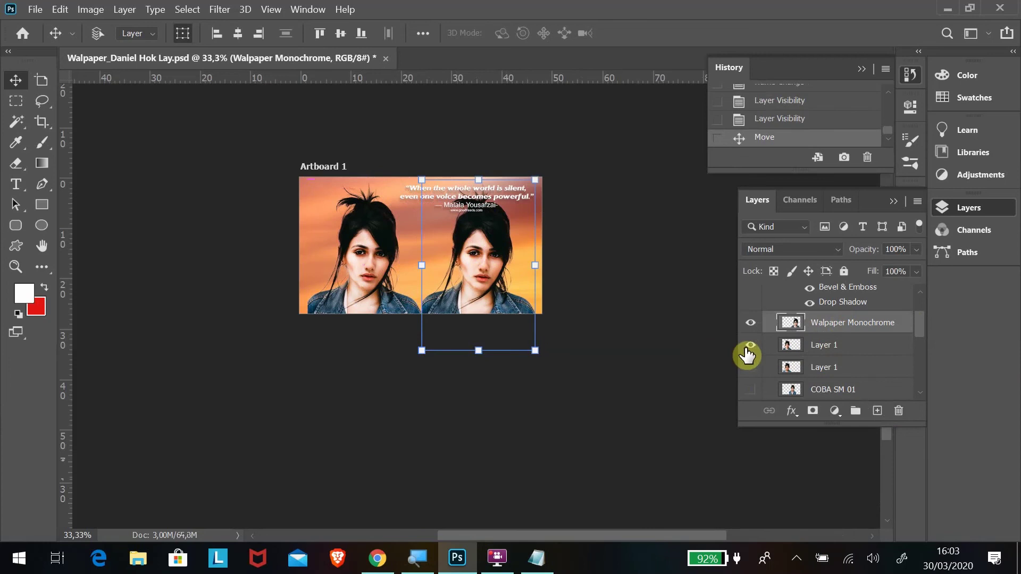
pyautogui.click(748, 346)
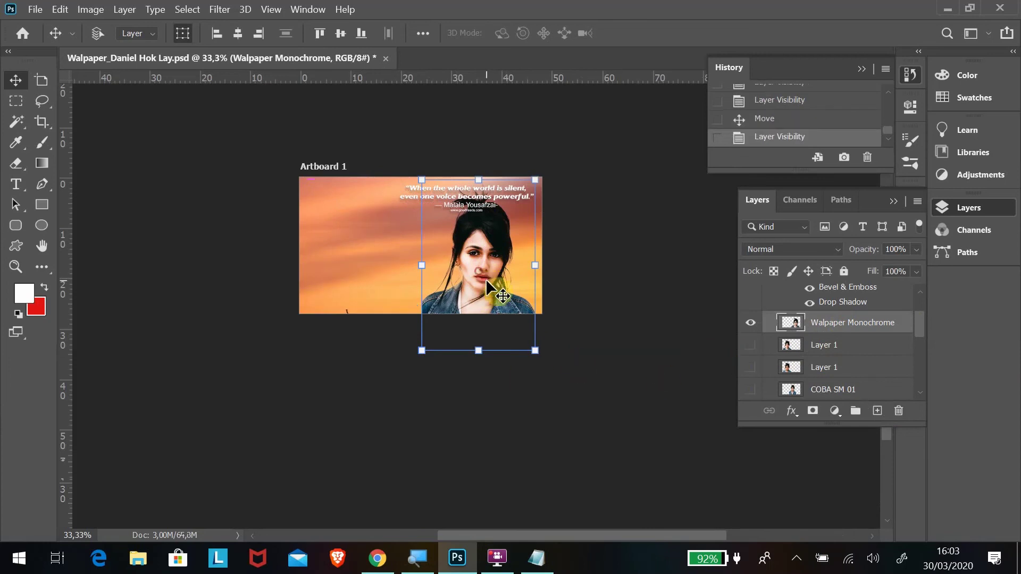
pyautogui.scroll(3, 772, 330)
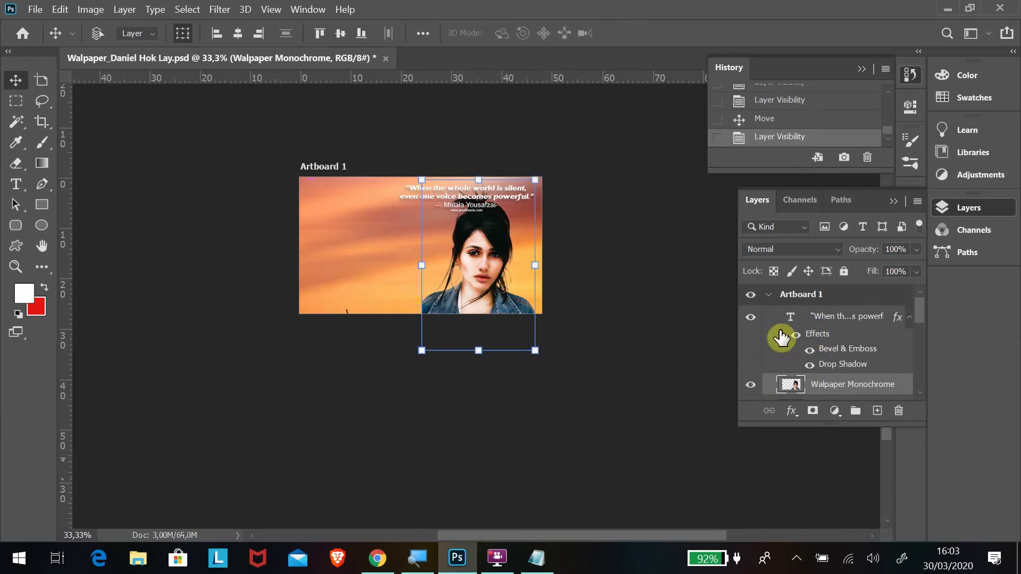
pyautogui.click(751, 318)
pyautogui.scroll(-2, 600, 303)
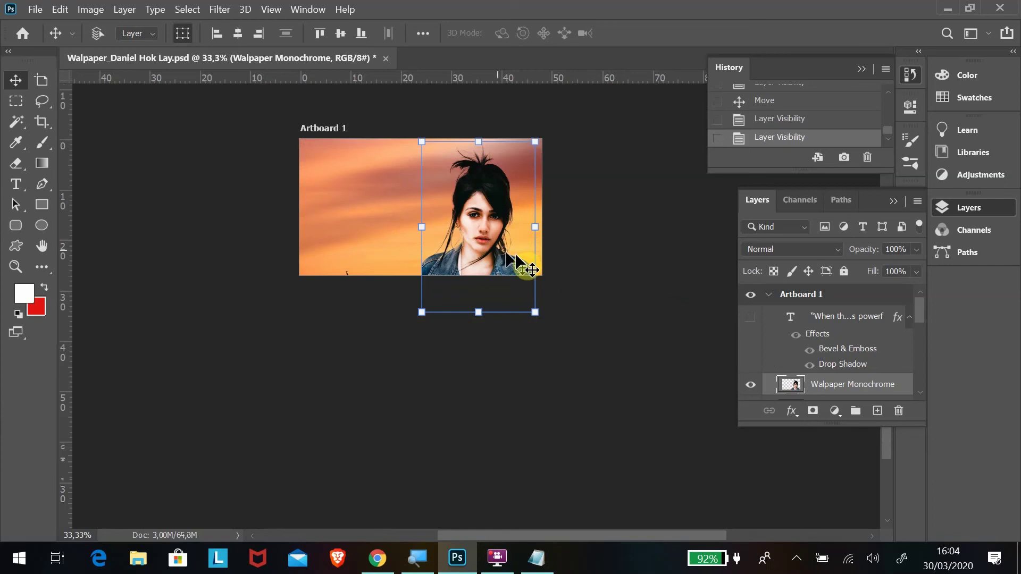
# Enlarge the portrait to 143.2% and hide the sunset and BACKGROUND layers
pyautogui.moveTo(422, 314); pyautogui.dragTo(353, 375)
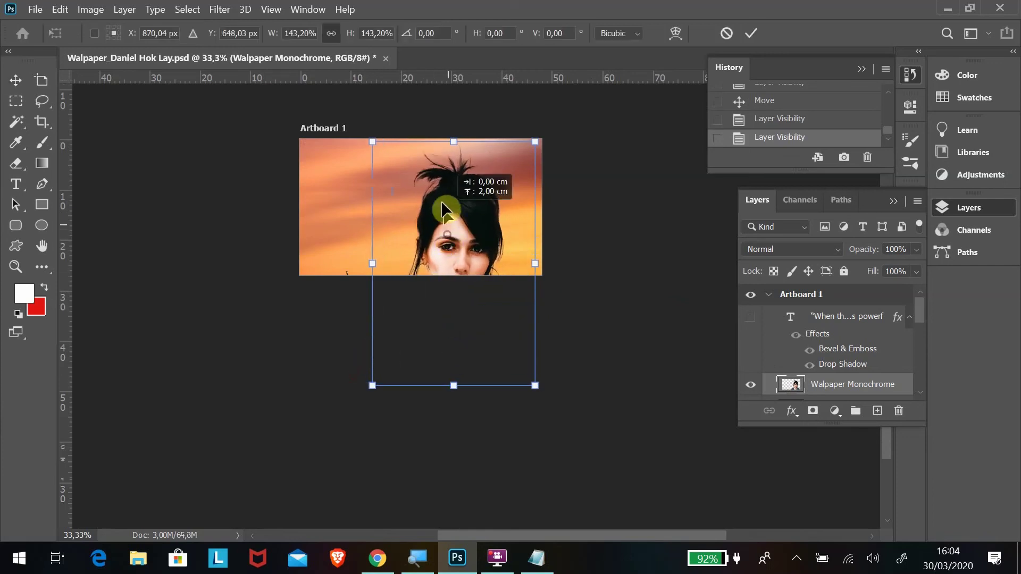
pyautogui.moveTo(441, 208); pyautogui.dragTo(433, 182)
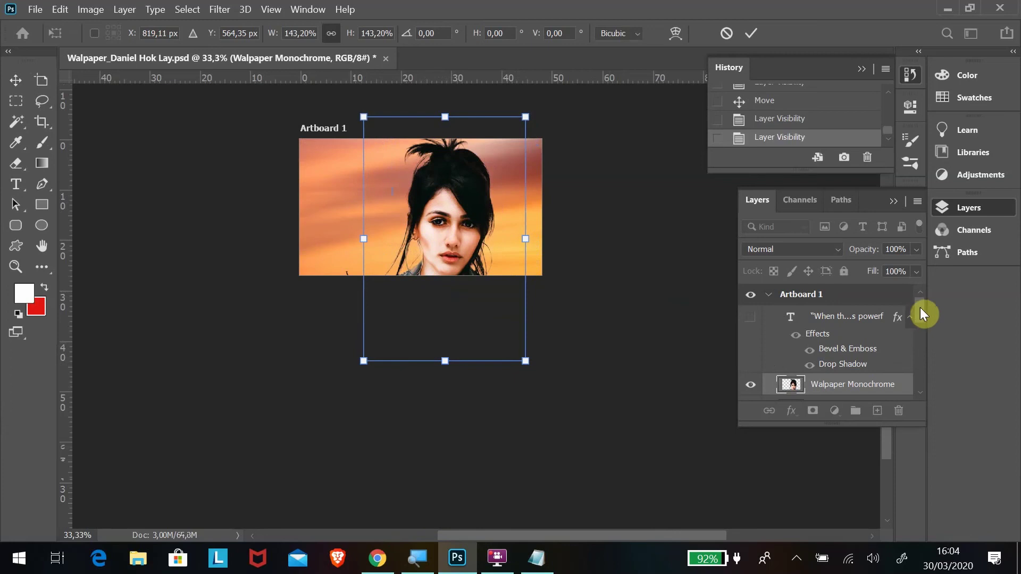
pyautogui.moveTo(921, 308); pyautogui.dragTo(928, 401)
pyautogui.click(750, 367)
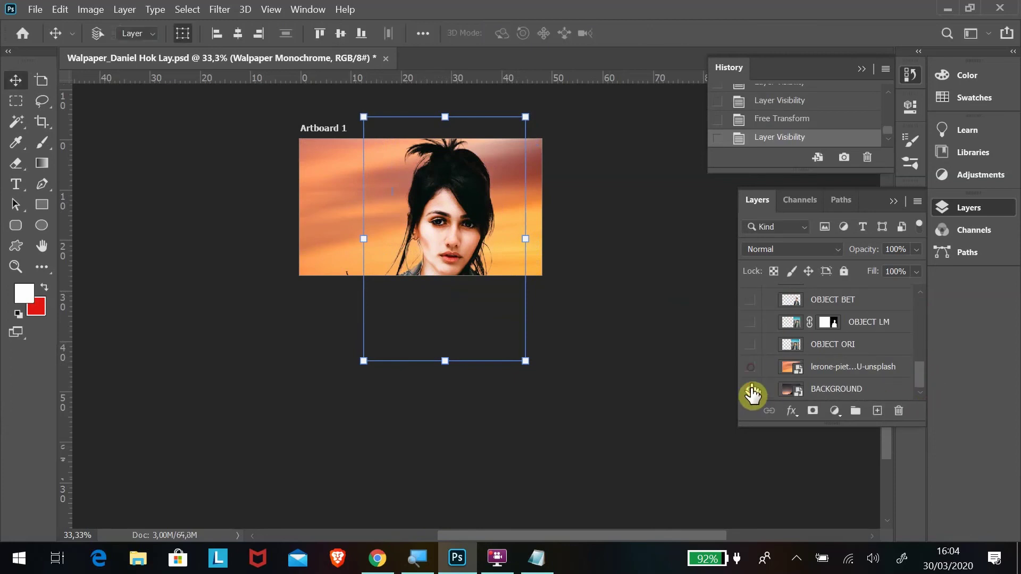
pyautogui.click(750, 389)
pyautogui.moveTo(460, 202); pyautogui.dragTo(465, 193)
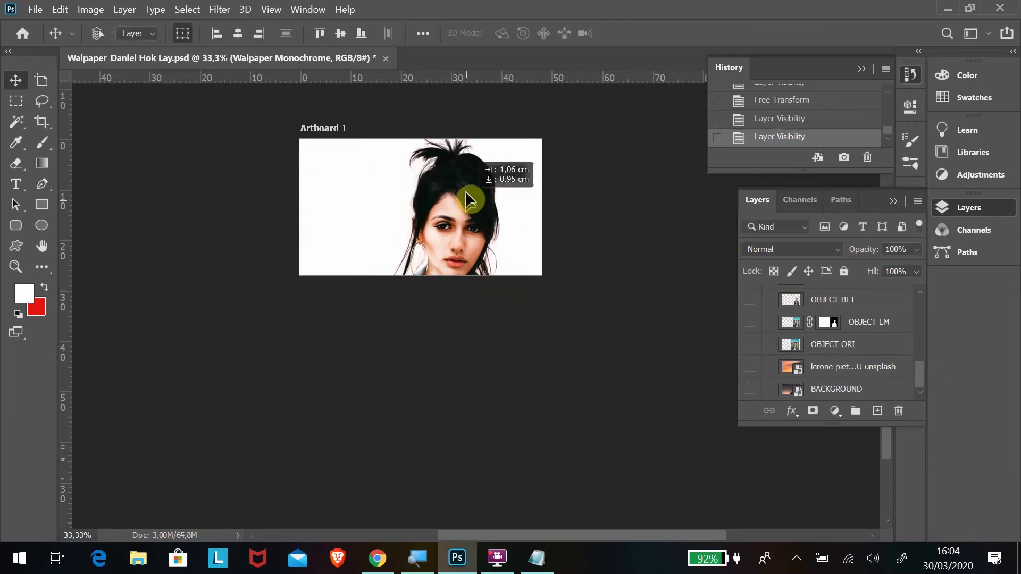
pyautogui.scroll(3, 773, 296)
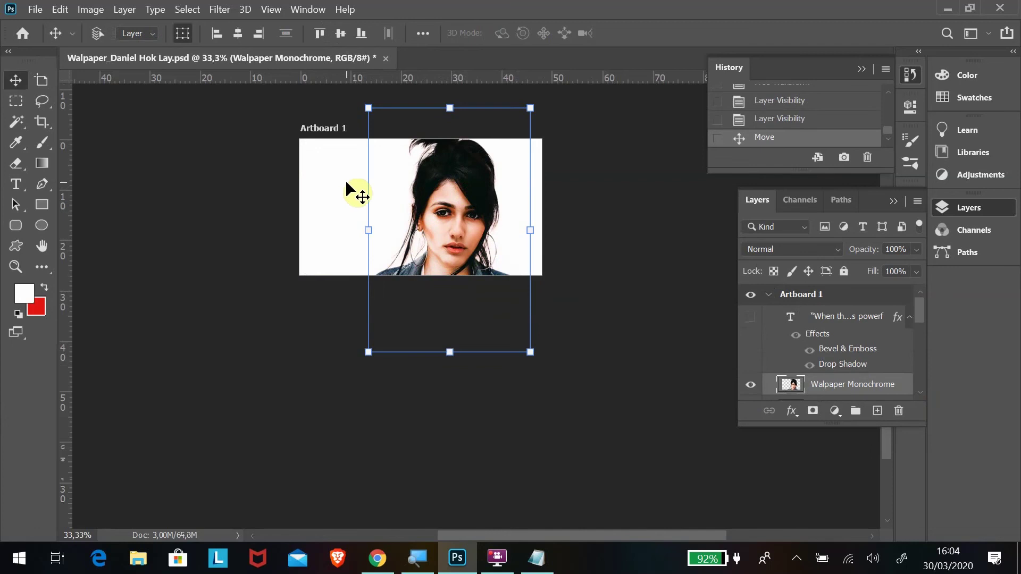
pyautogui.moveTo(444, 217); pyautogui.dragTo(472, 181)
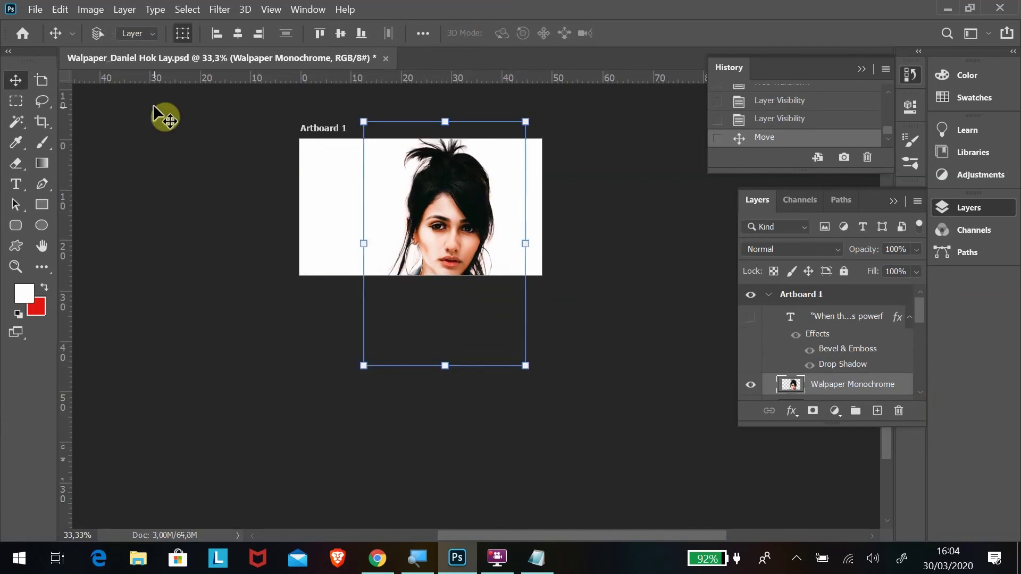
# Convert the Walpaper Monochrome portrait to black and white
pyautogui.click(91, 10)
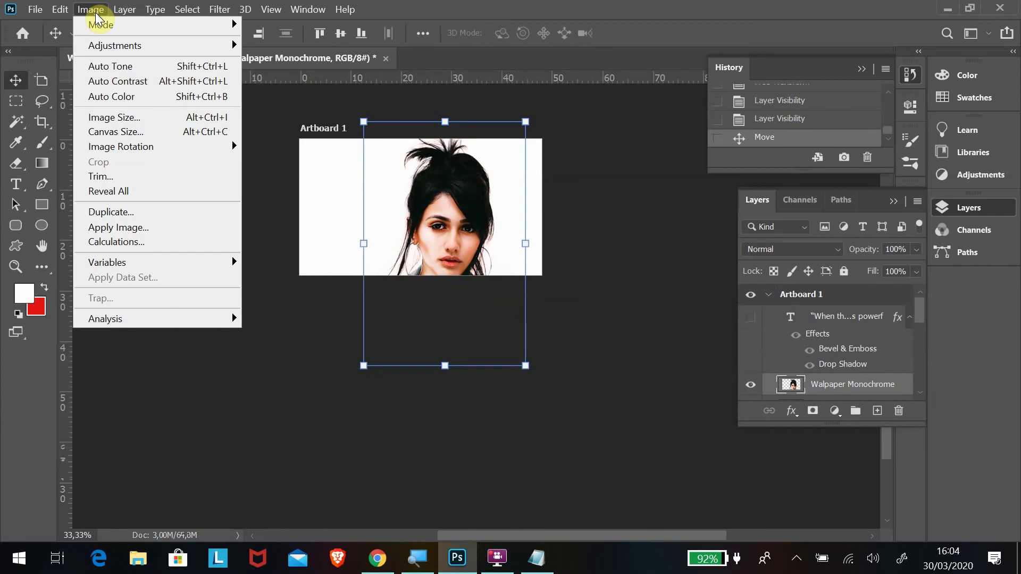
pyautogui.moveTo(115, 46)
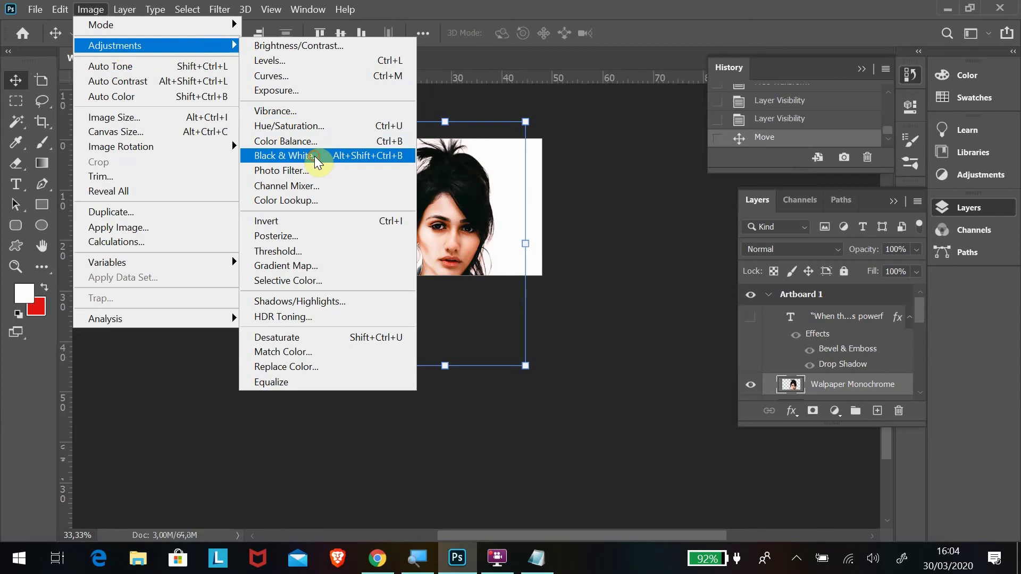
pyautogui.click(315, 156)
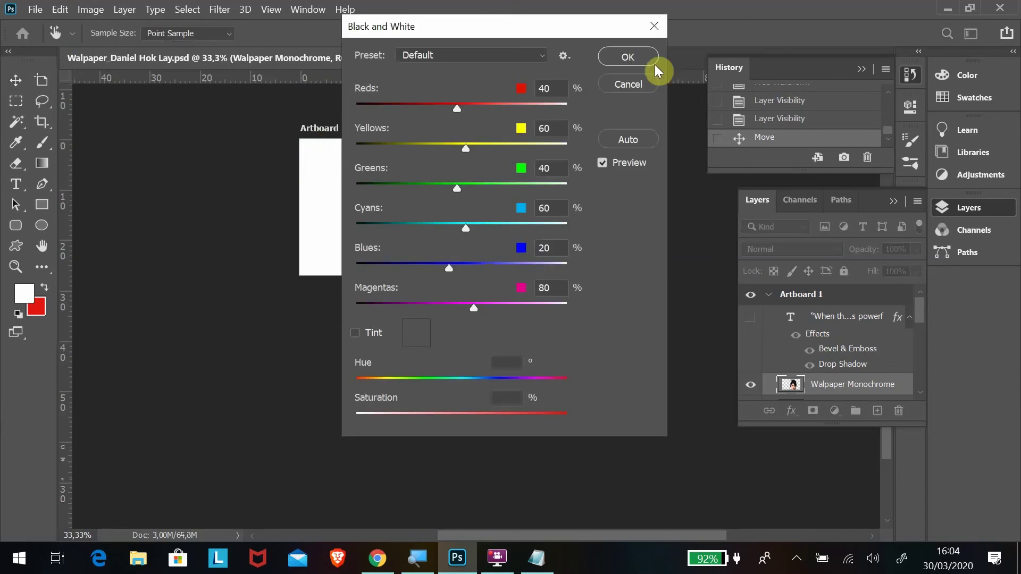
pyautogui.click(638, 57)
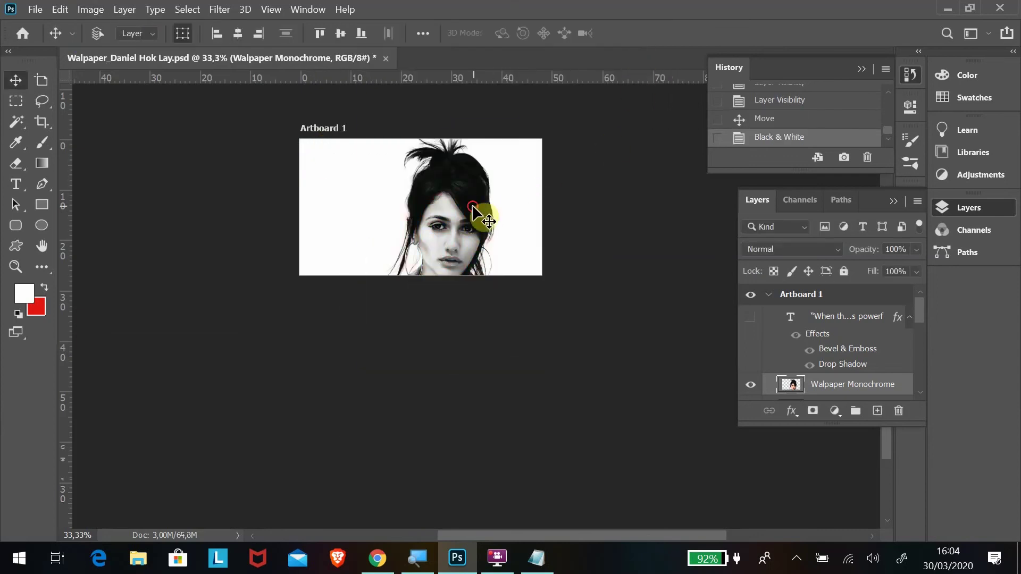
# Rescale the monochrome portrait to 138.88% at right and show the colour Layer 1
pyautogui.moveTo(472, 207); pyautogui.dragTo(489, 180)
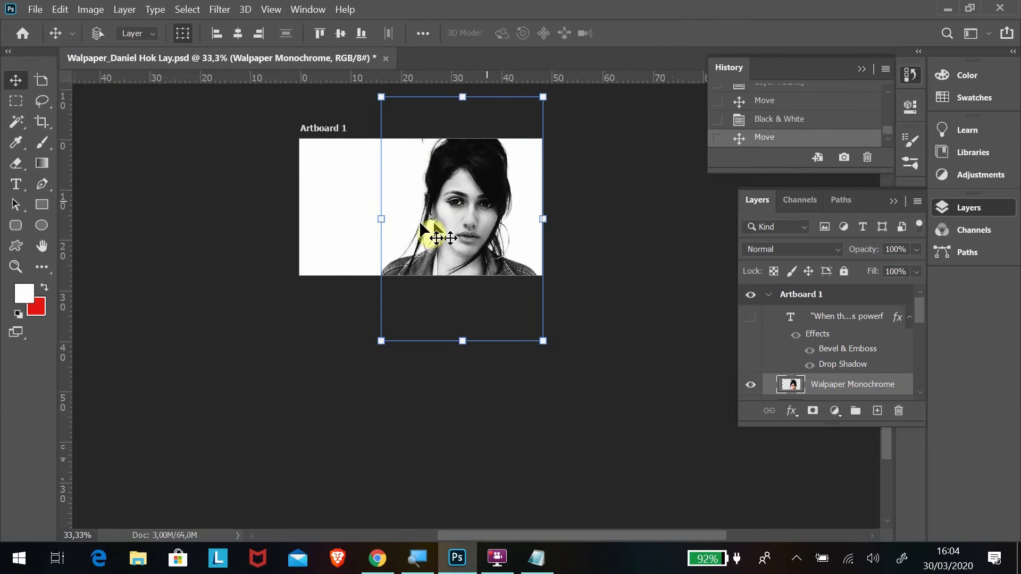
pyautogui.moveTo(381, 341)
pyautogui.mouseDown()
pyautogui.moveTo(322, 384)
pyautogui.moveTo(347, 439)
pyautogui.mouseUp()
pyautogui.moveTo(494, 194); pyautogui.dragTo(496, 174)
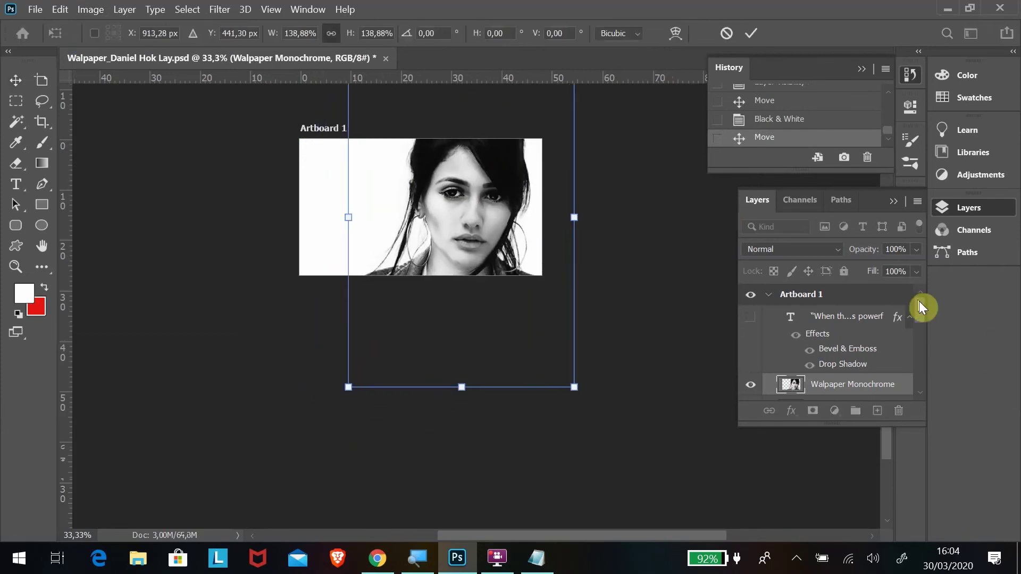
pyautogui.moveTo(921, 322); pyautogui.dragTo(921, 328)
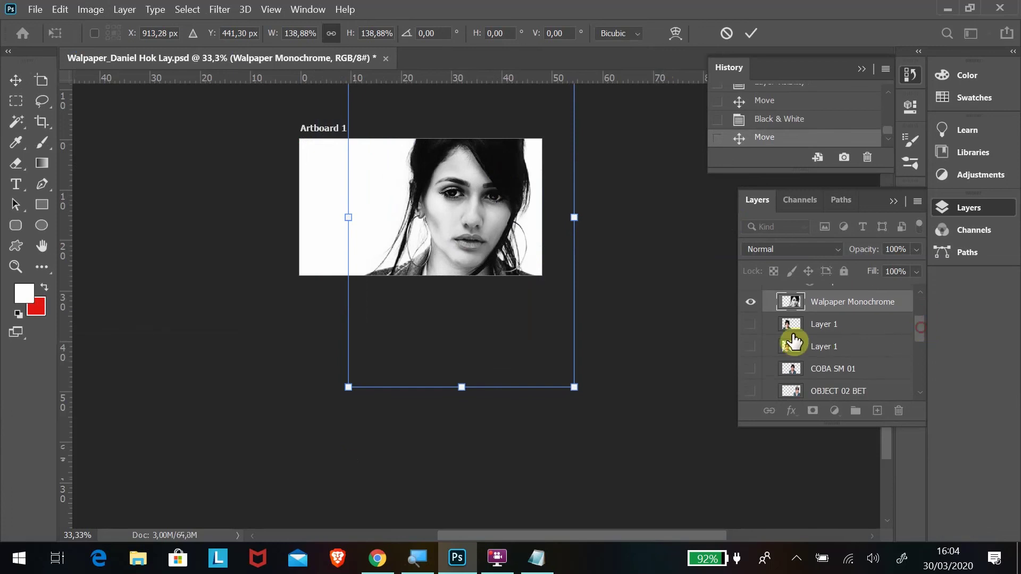
pyautogui.click(749, 328)
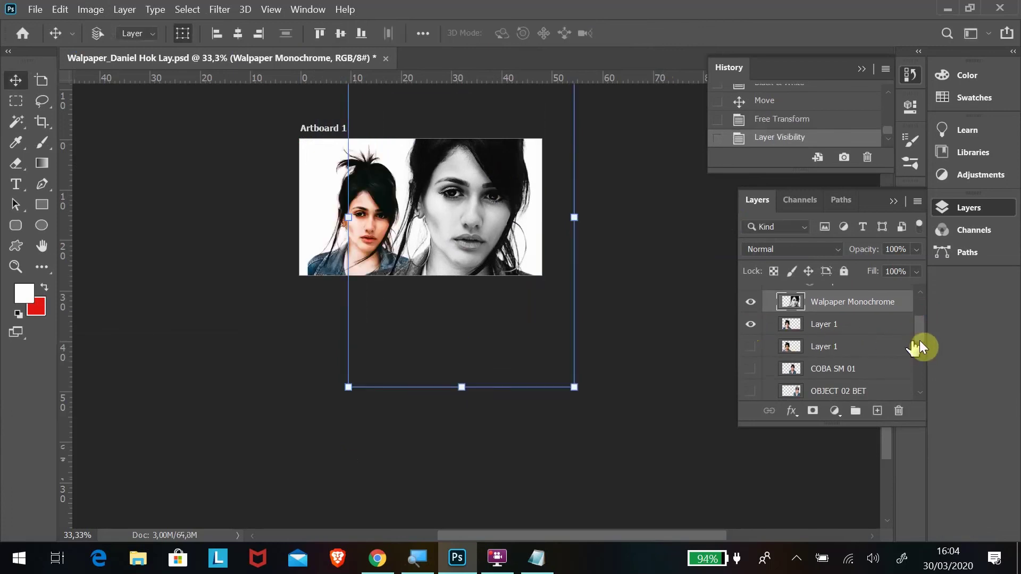
# Move Walpaper Monochrome below Layer 1 and fade it to 34% opacity
pyautogui.moveTo(920, 340); pyautogui.dragTo(921, 321)
pyautogui.scroll(-1, 923, 318)
pyautogui.scroll(-1, 924, 324)
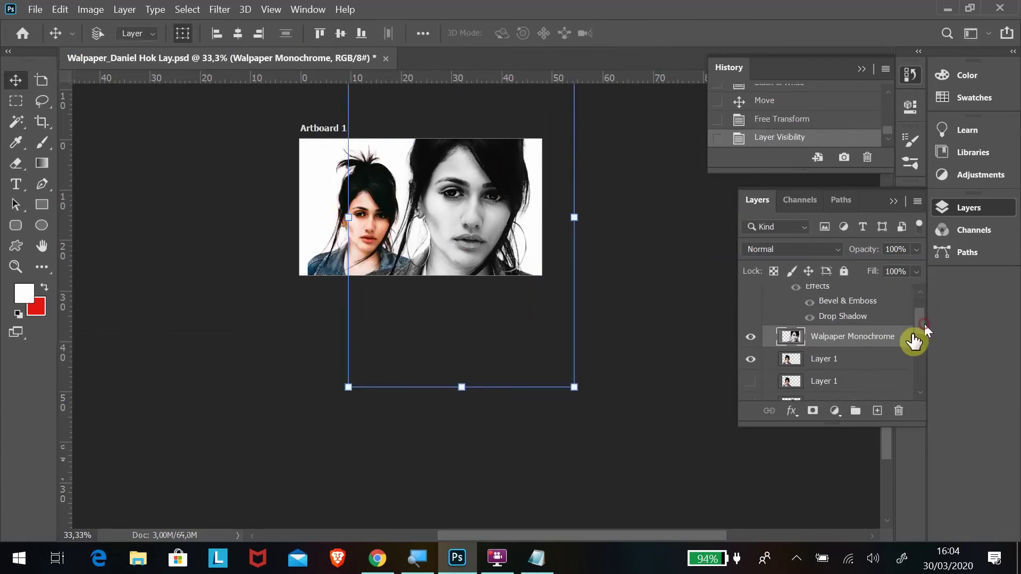
pyautogui.moveTo(852, 341); pyautogui.dragTo(856, 374)
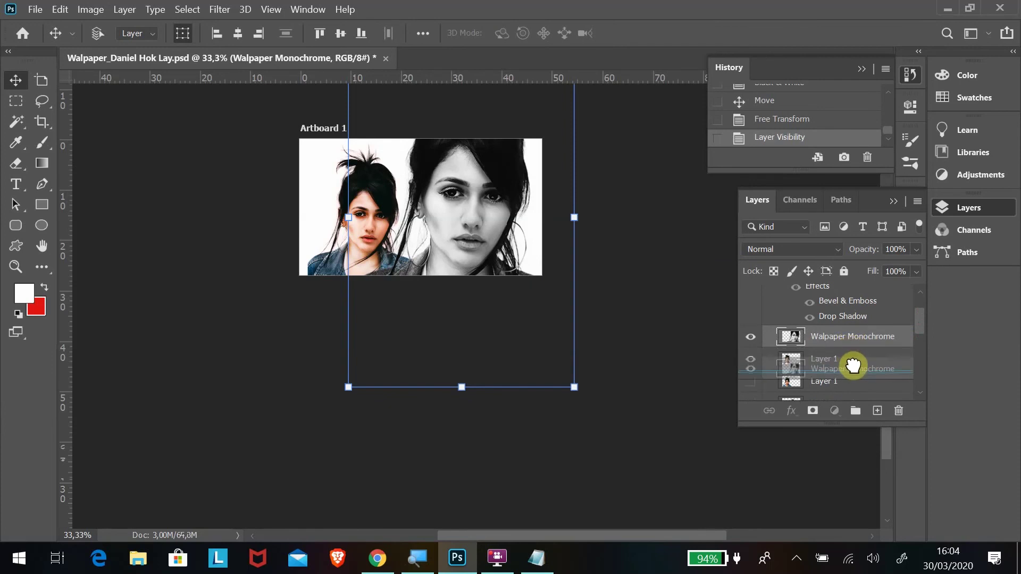
pyautogui.moveTo(512, 202); pyautogui.dragTo(522, 216)
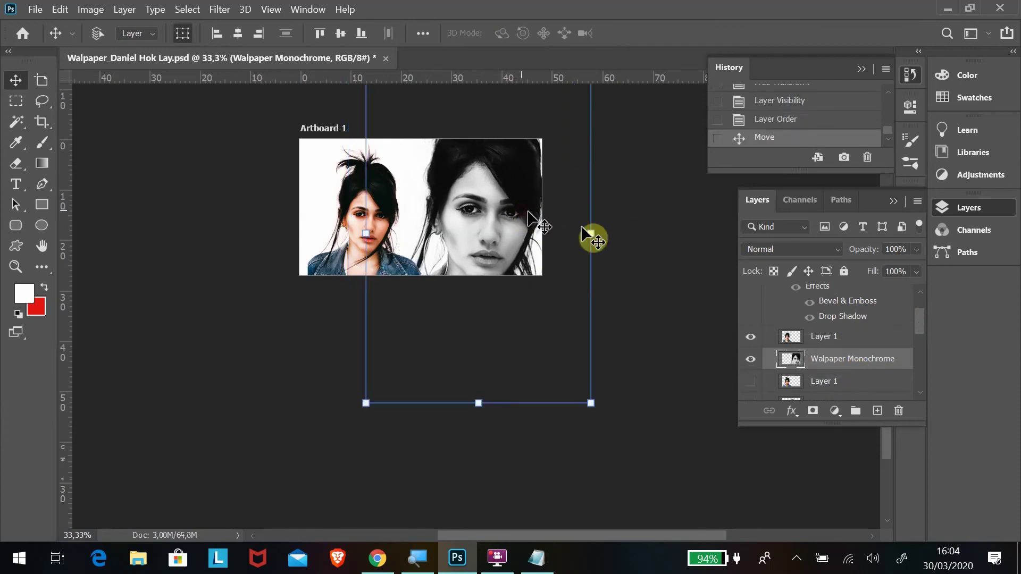
pyautogui.moveTo(928, 325)
pyautogui.mouseDown()
pyautogui.moveTo(927, 376)
pyautogui.moveTo(925, 313)
pyautogui.mouseUp()
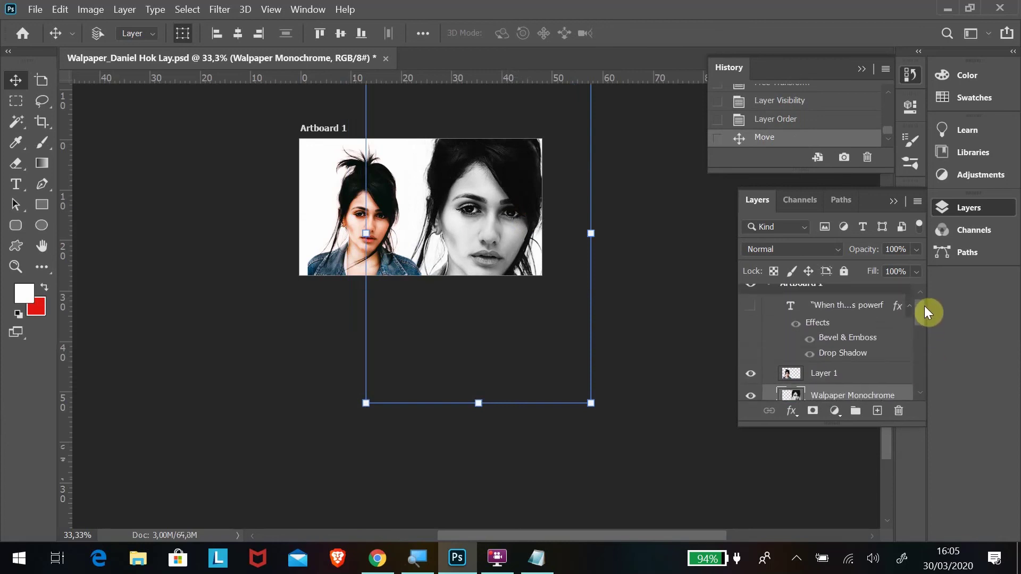
pyautogui.moveTo(926, 312); pyautogui.dragTo(926, 315)
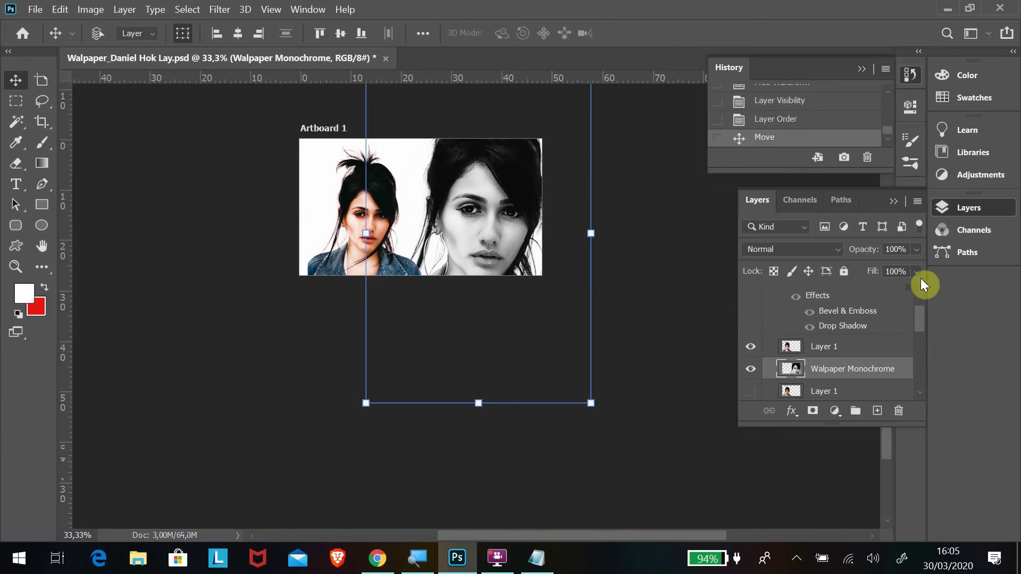
pyautogui.click(917, 248)
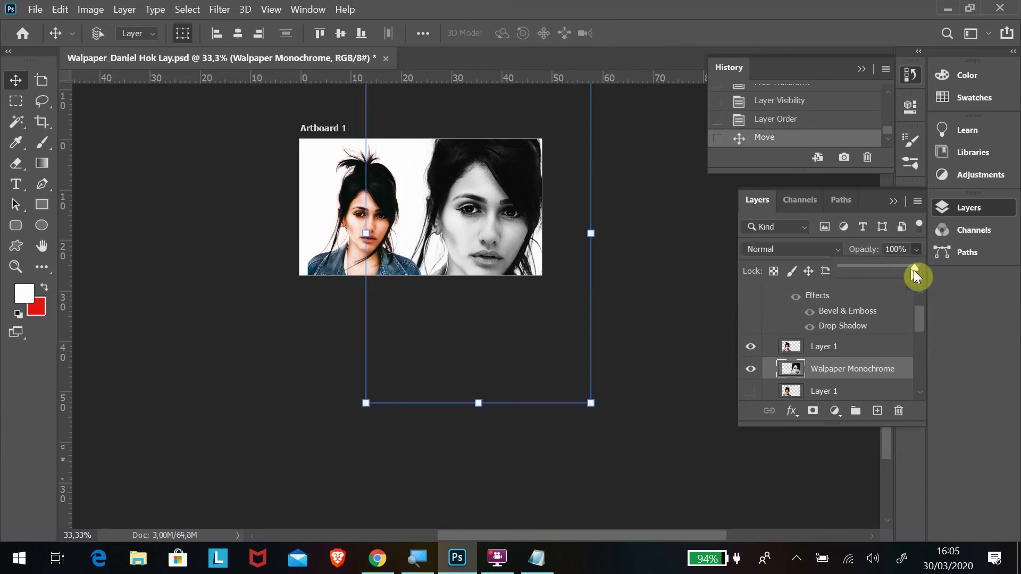
pyautogui.moveTo(876, 270)
pyautogui.mouseDown()
pyautogui.moveTo(859, 271)
pyautogui.moveTo(868, 272)
pyautogui.mouseUp()
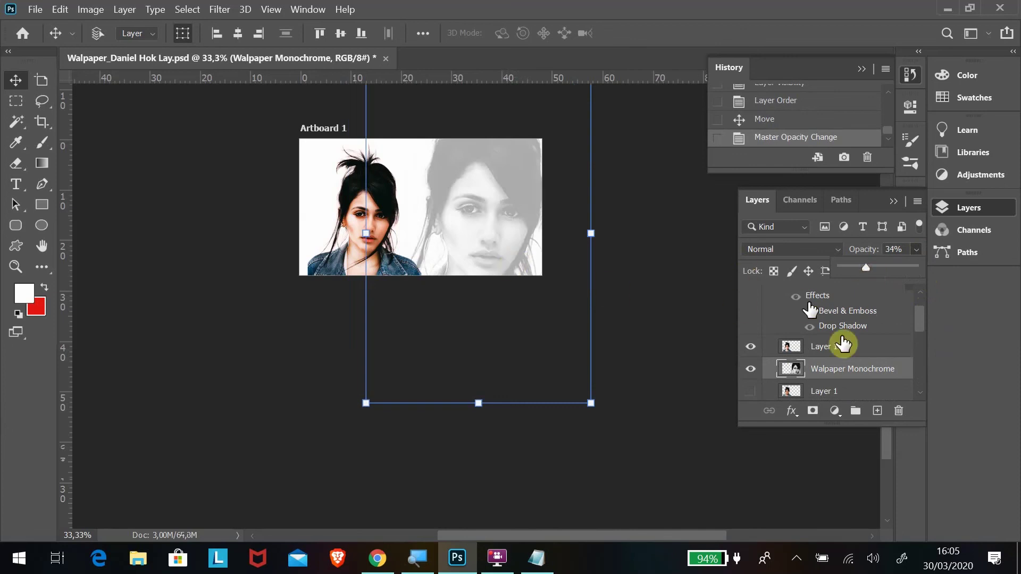
# Scale the colour portrait Layer 1 to about 88% and shift it left
pyautogui.click(870, 348)
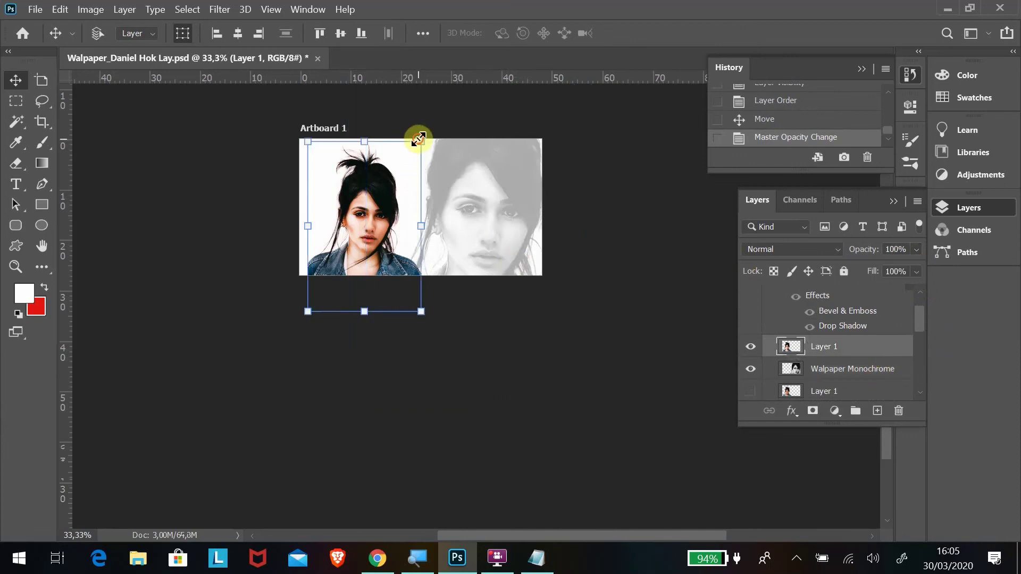
pyautogui.moveTo(418, 139); pyautogui.dragTo(408, 163)
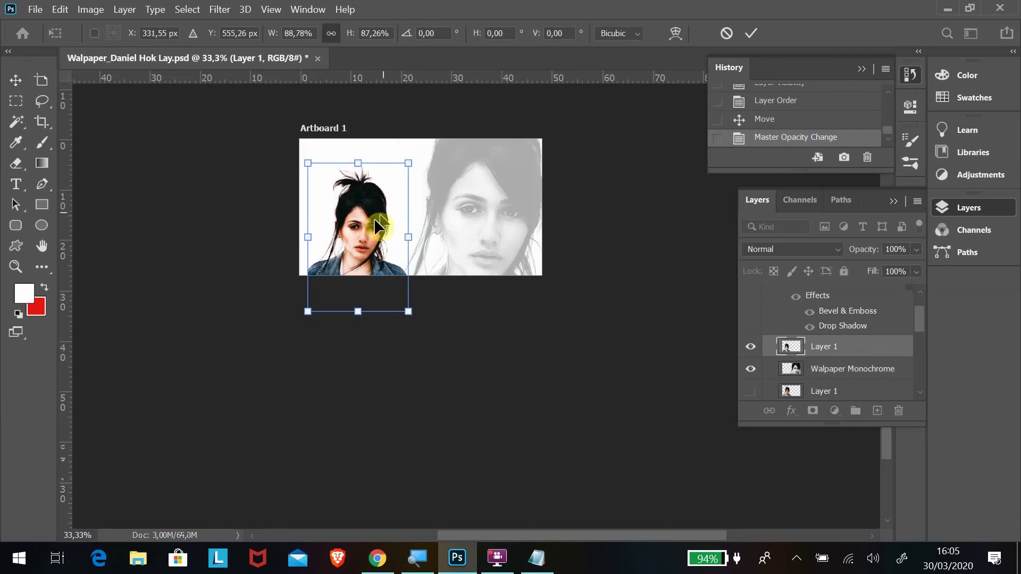
pyautogui.moveTo(375, 218); pyautogui.dragTo(363, 220)
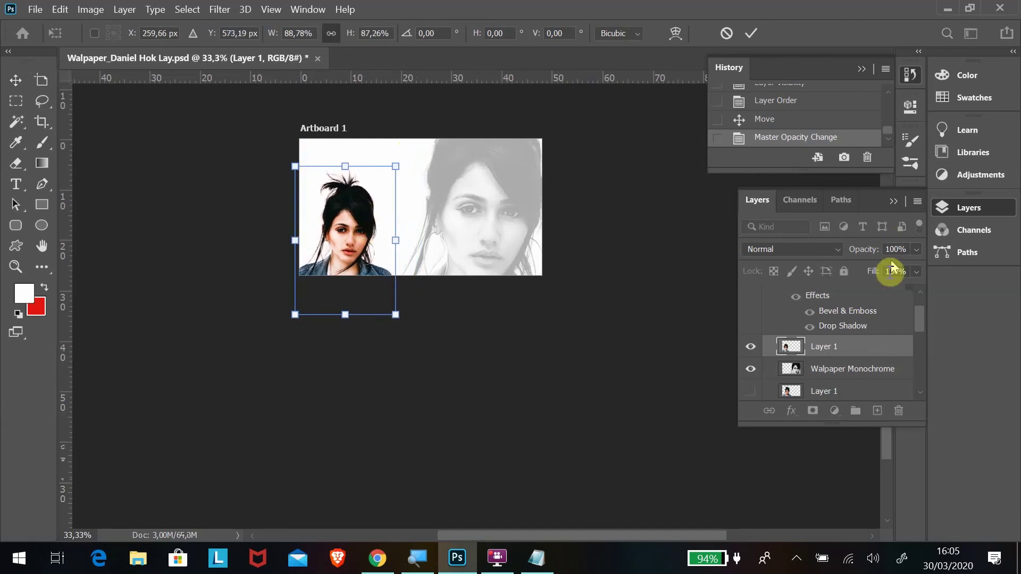
pyautogui.scroll(2, 921, 314)
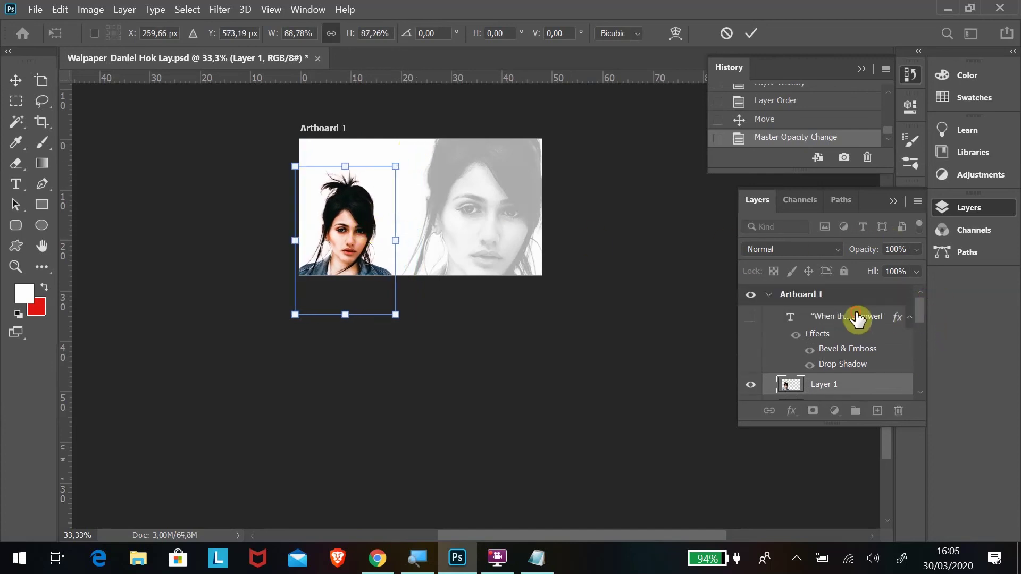
pyautogui.press('Return')
# Show the quote layer and select all of its text with the Type tool
pyautogui.click(740, 319)
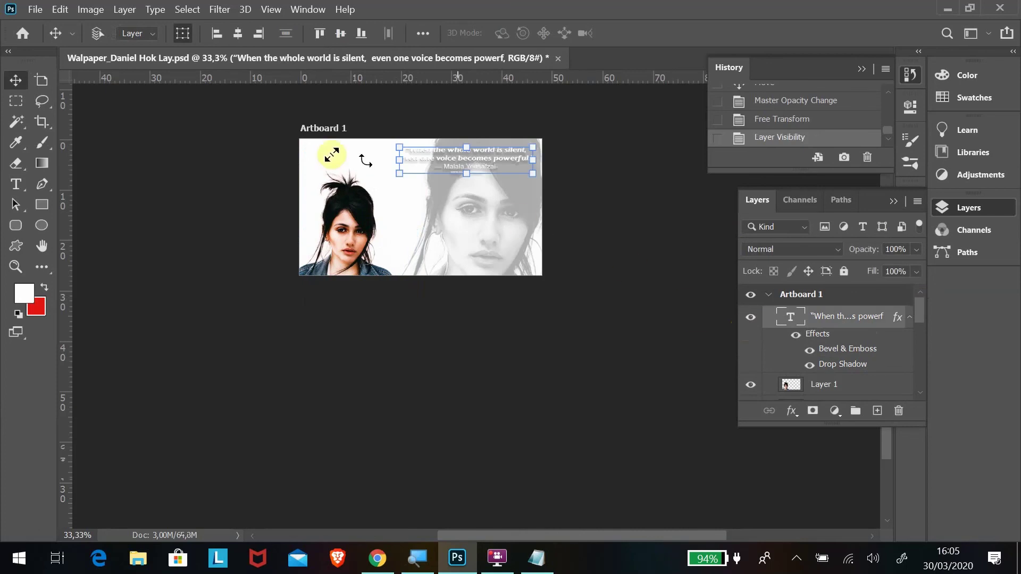
pyautogui.click(16, 184)
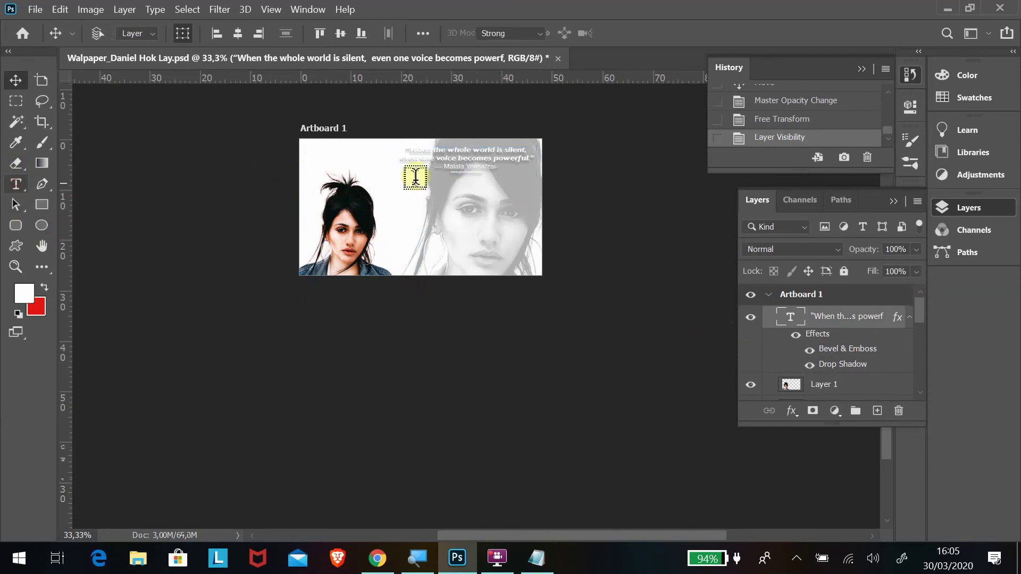
pyautogui.click(433, 155)
pyautogui.click(499, 170)
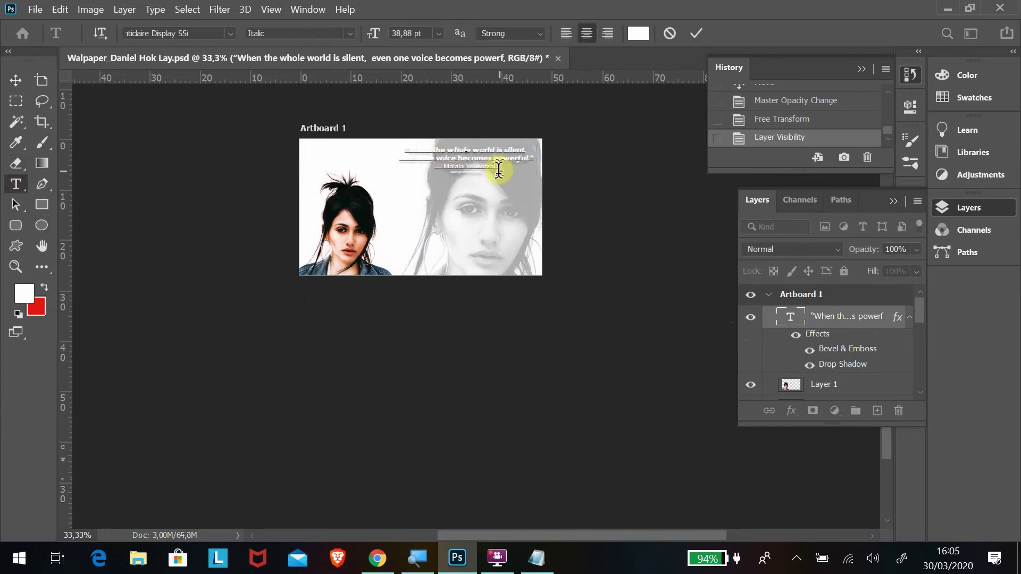
pyautogui.moveTo(471, 169); pyautogui.dragTo(331, 142)
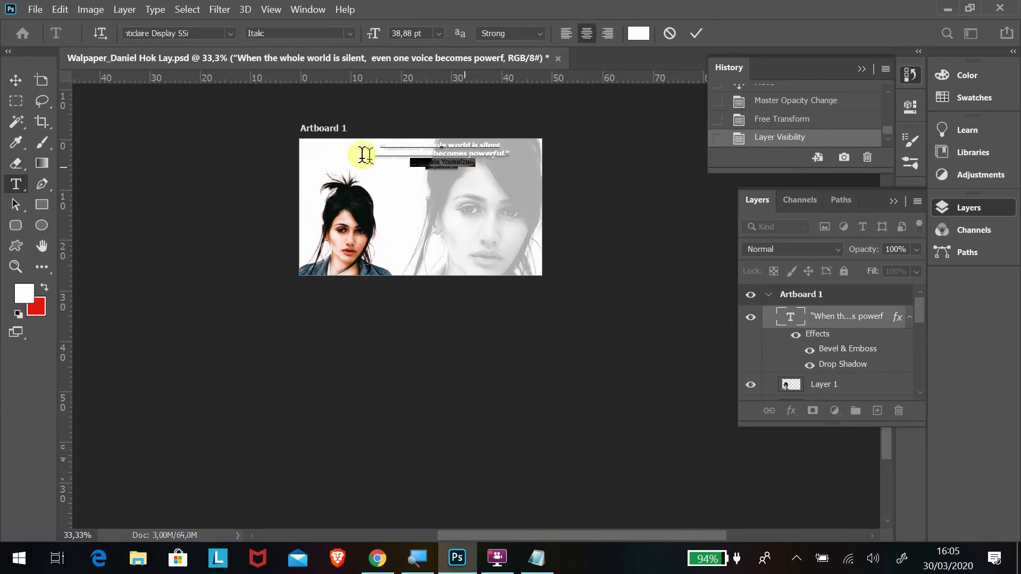
pyautogui.hotkey('ctrl', '+')
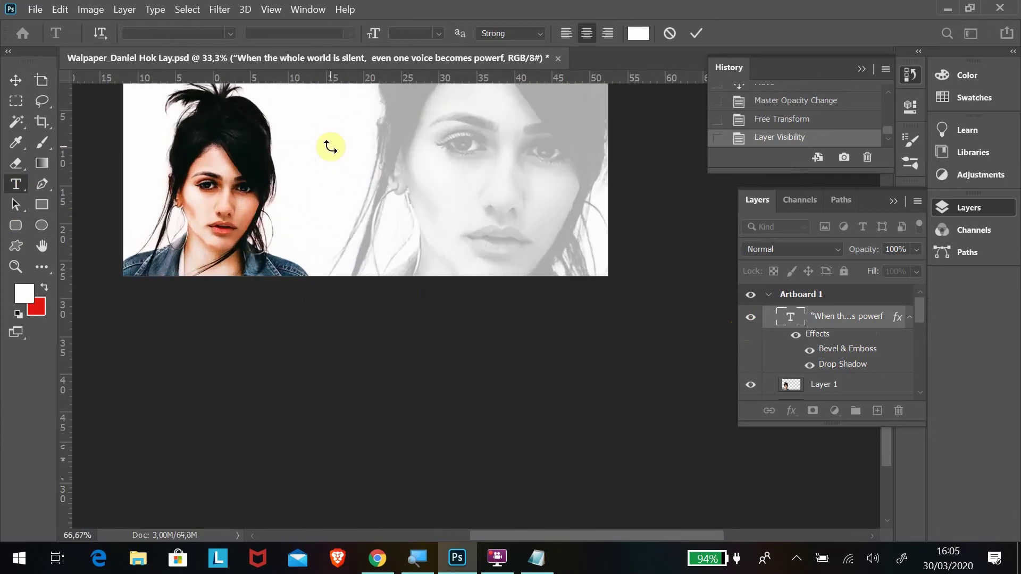
pyautogui.scroll(3, 335, 155)
pyautogui.scroll(3, 376, 178)
pyautogui.click(459, 210)
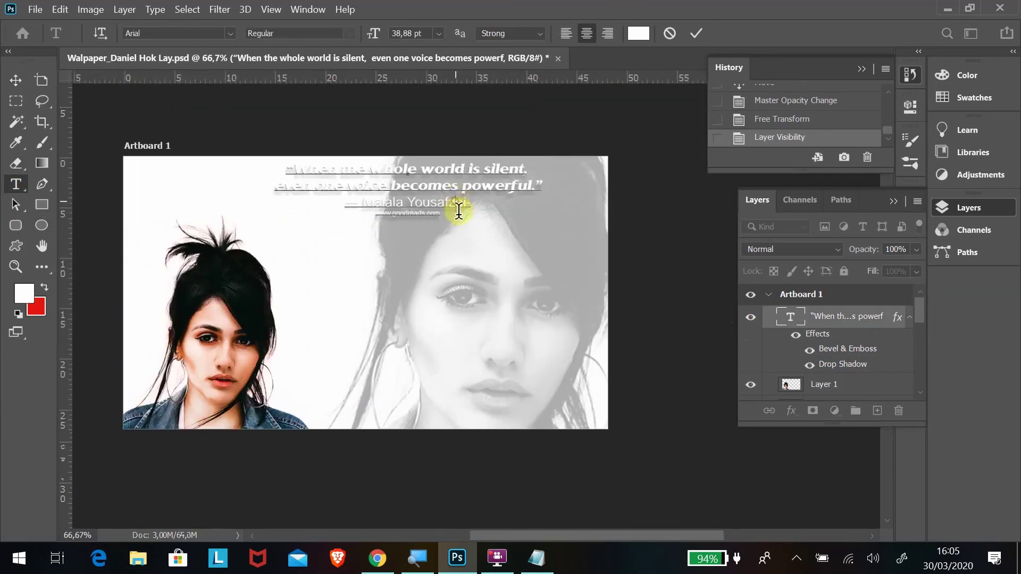
pyautogui.moveTo(437, 207); pyautogui.dragTo(263, 164)
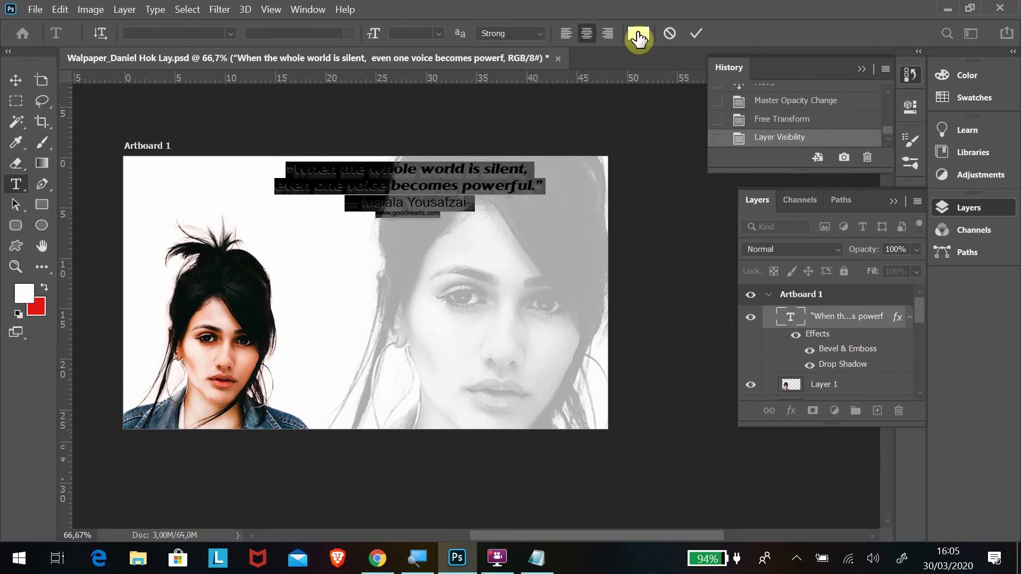
# Colour the quote text red and move it to the upper left
pyautogui.click(28, 294)
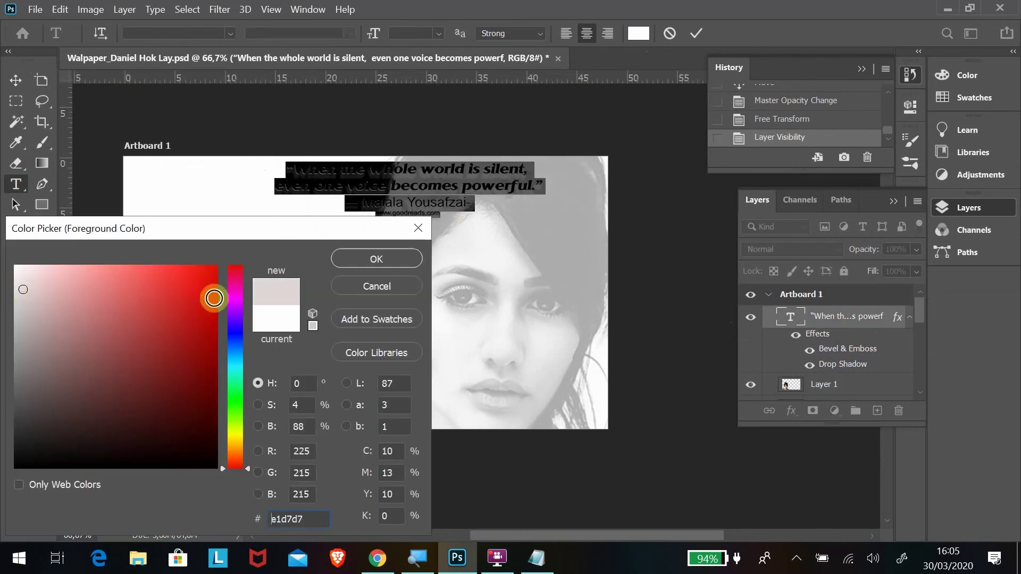
pyautogui.moveTo(202, 346); pyautogui.dragTo(221, 250)
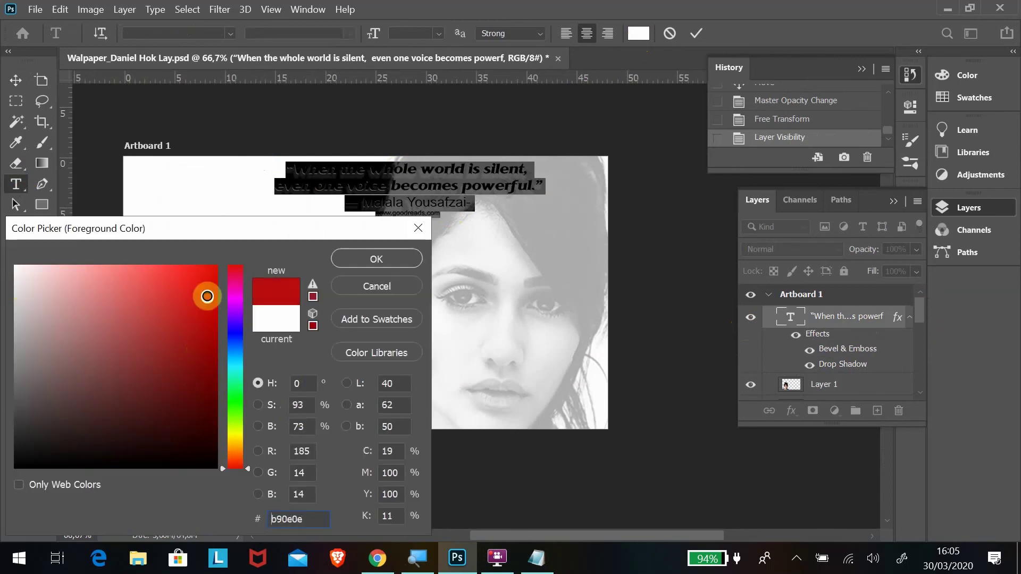
pyautogui.click(367, 259)
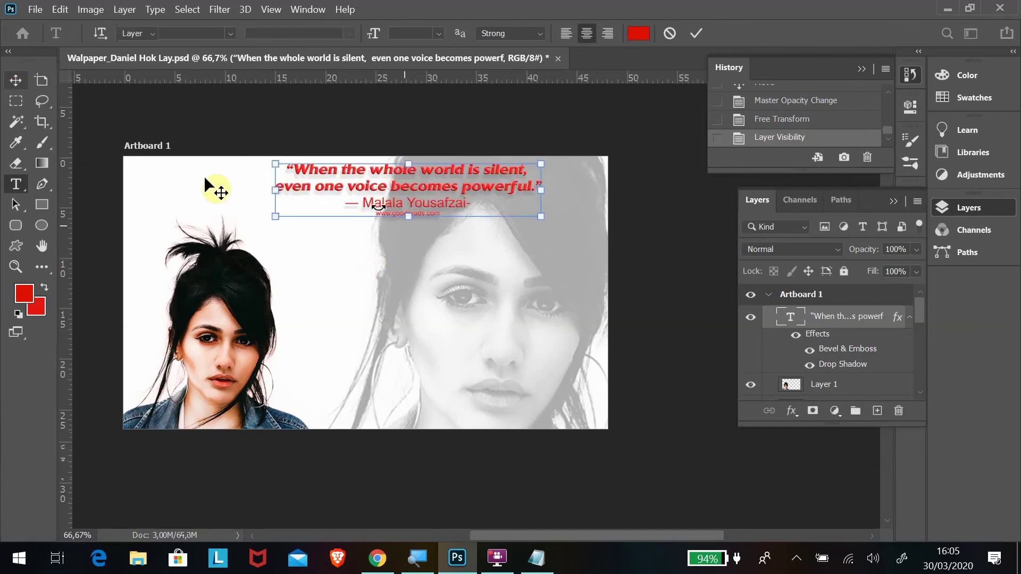
pyautogui.click(15, 80)
pyautogui.moveTo(385, 170)
pyautogui.mouseDown()
pyautogui.moveTo(248, 184)
pyautogui.moveTo(248, 174)
pyautogui.mouseUp()
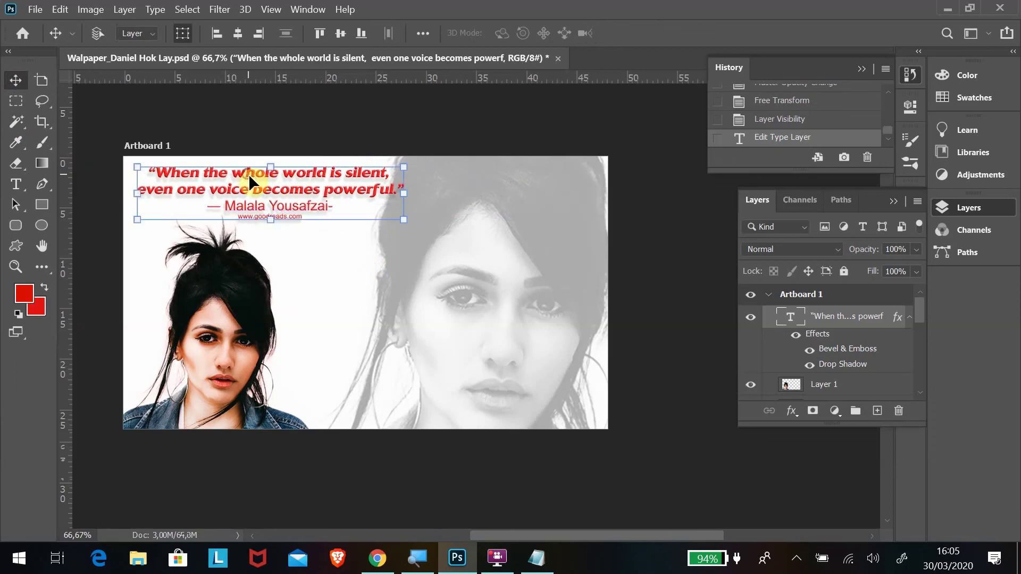
# Set the quote text size to 18 pt
pyautogui.doubleClick(305, 195)
pyautogui.hotkey('ctrl', 'a')
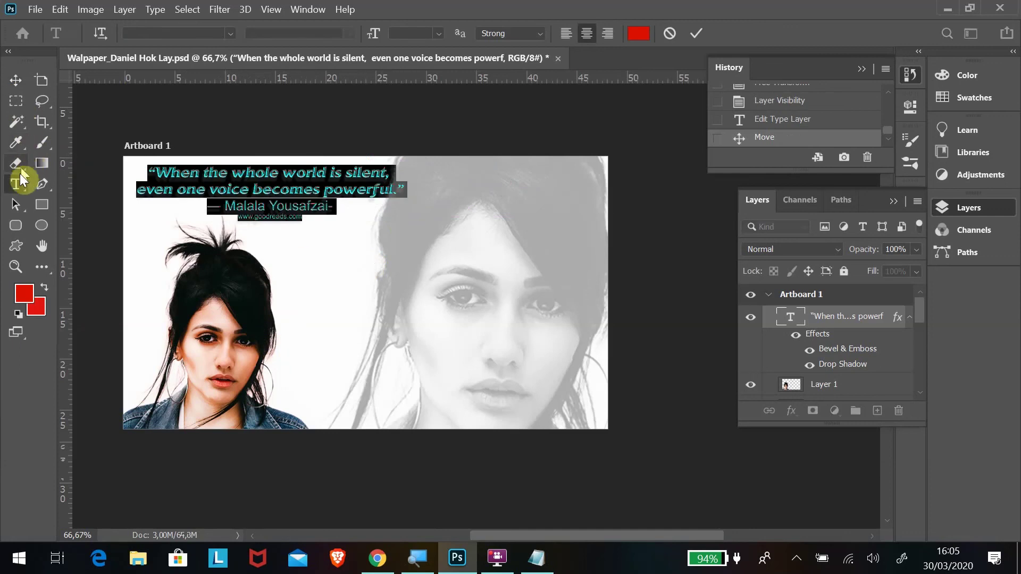
pyautogui.click(306, 213)
pyautogui.hotkey('ctrl', 'a')
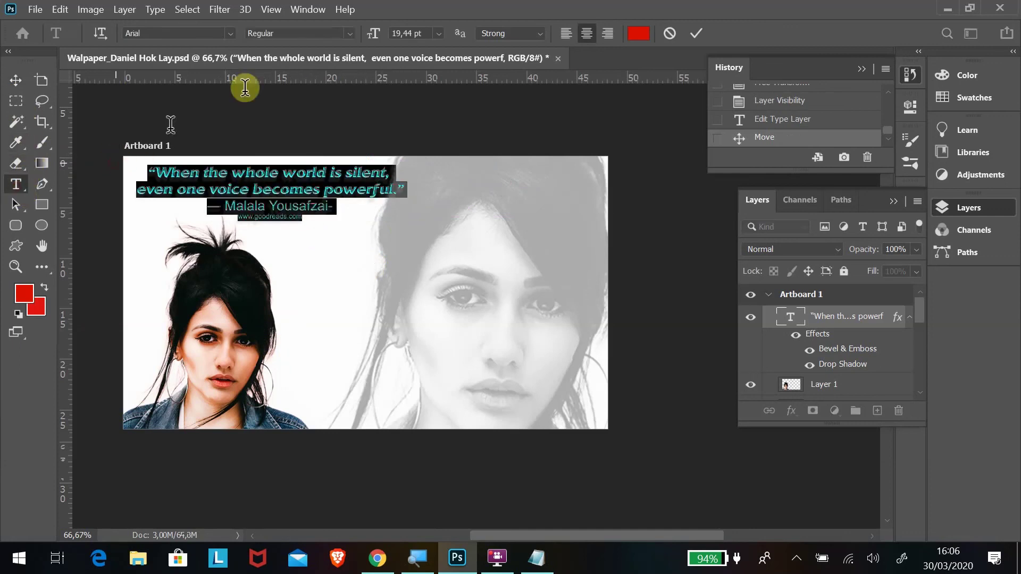
pyautogui.click(436, 33)
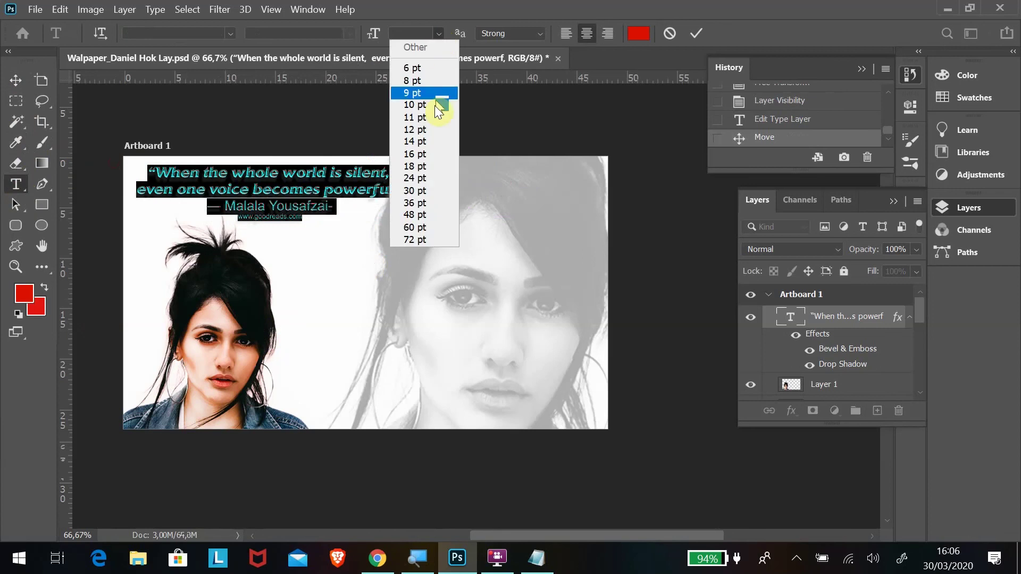
pyautogui.click(424, 165)
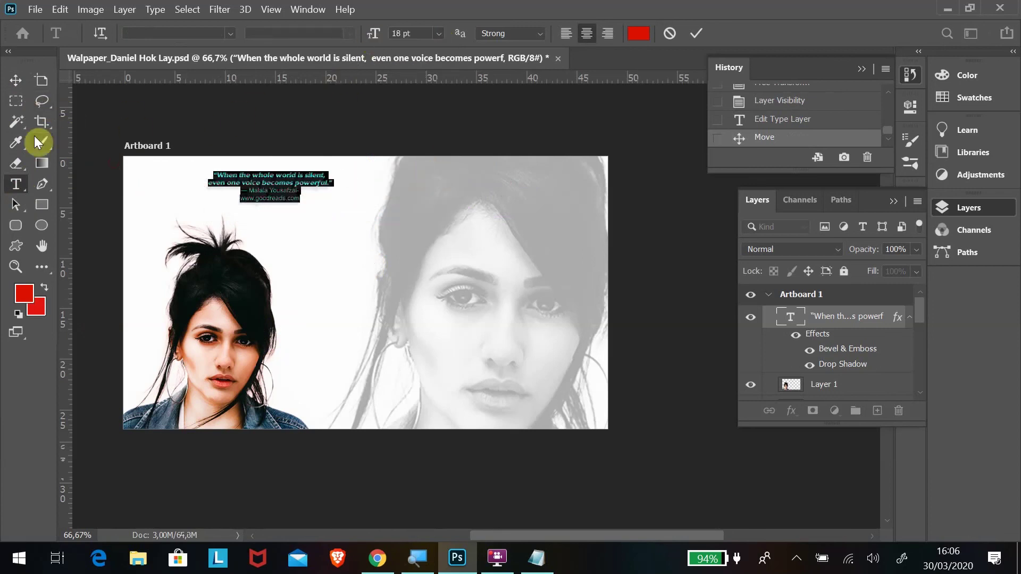
pyautogui.click(16, 80)
# Scale the quote to about 150% in the top-left corner, then open the File menu
pyautogui.click(292, 181)
pyautogui.moveTo(331, 200); pyautogui.dragTo(379, 235)
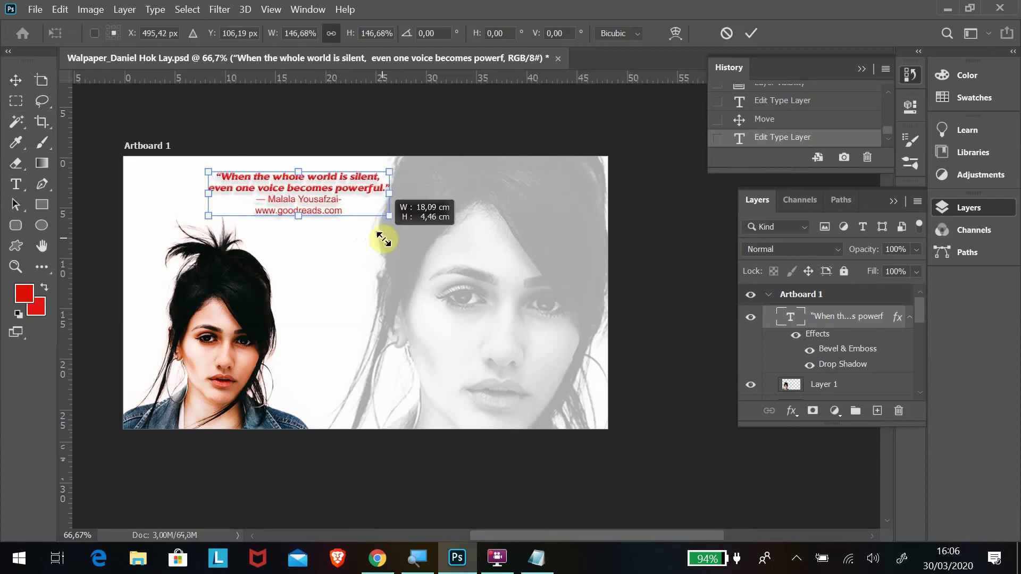
pyautogui.moveTo(379, 236); pyautogui.dragTo(388, 237)
pyautogui.moveTo(341, 188); pyautogui.dragTo(266, 184)
pyautogui.click(14, 84)
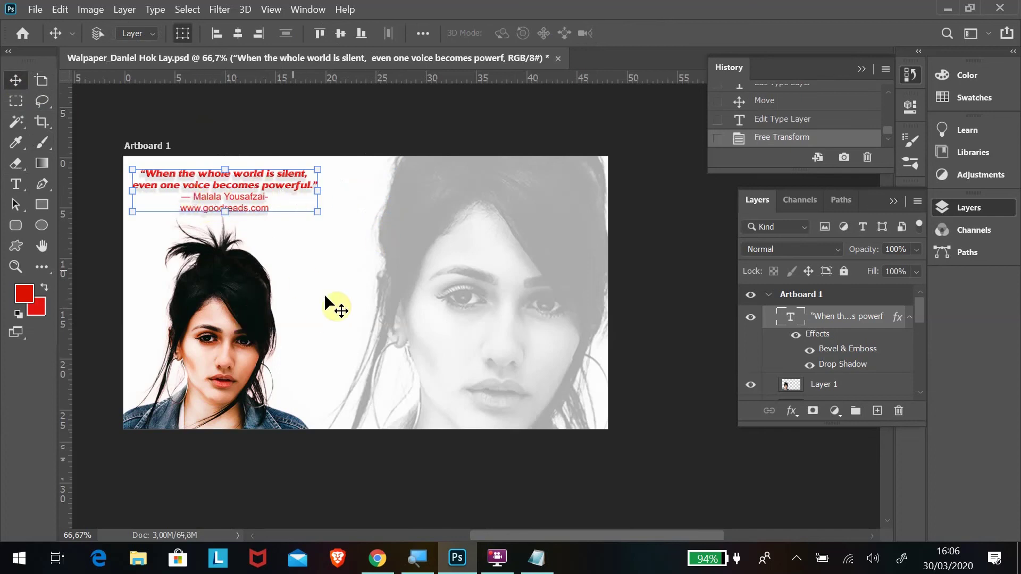
pyautogui.moveTo(250, 182); pyautogui.dragTo(255, 184)
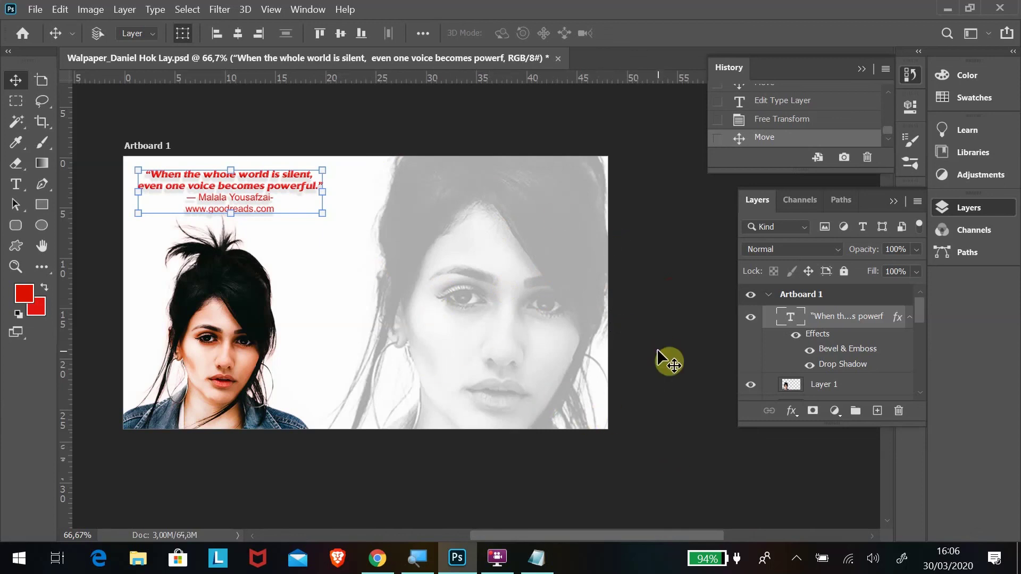
pyautogui.click(36, 11)
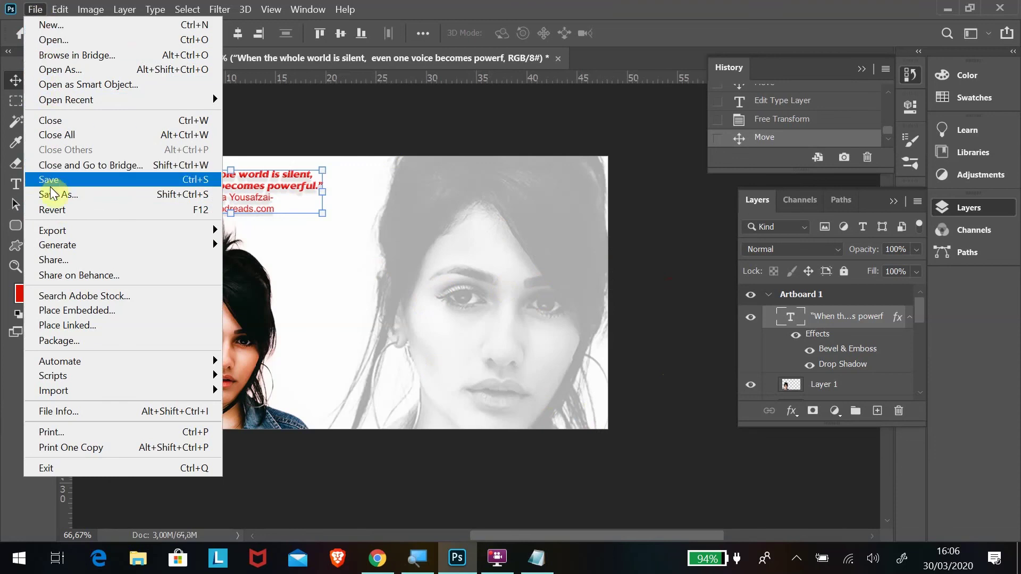
pyautogui.moveTo(53, 230)
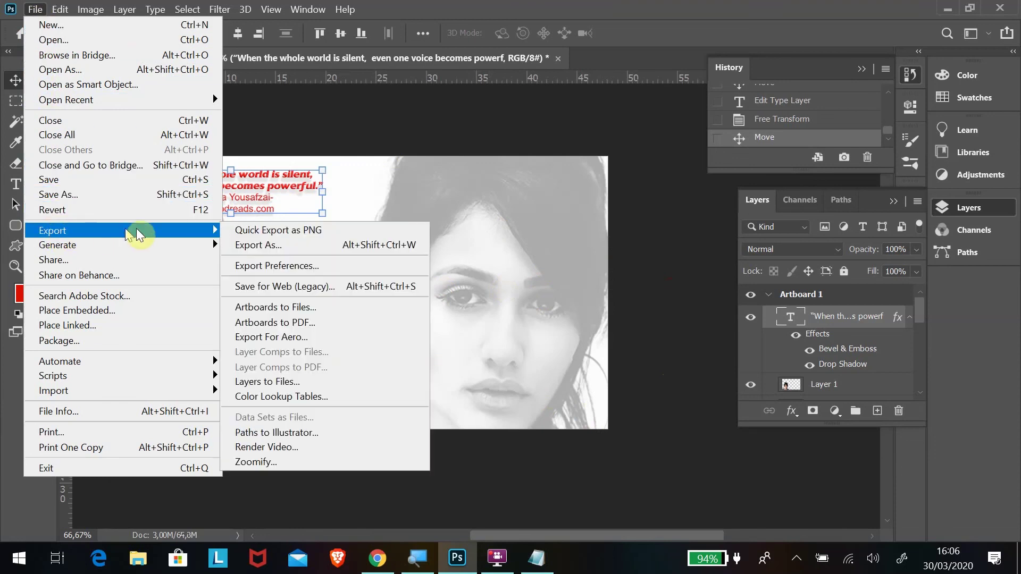
# Open Save for Web (Legacy) and compare the original and optimized wallpaper previews
pyautogui.click(278, 286)
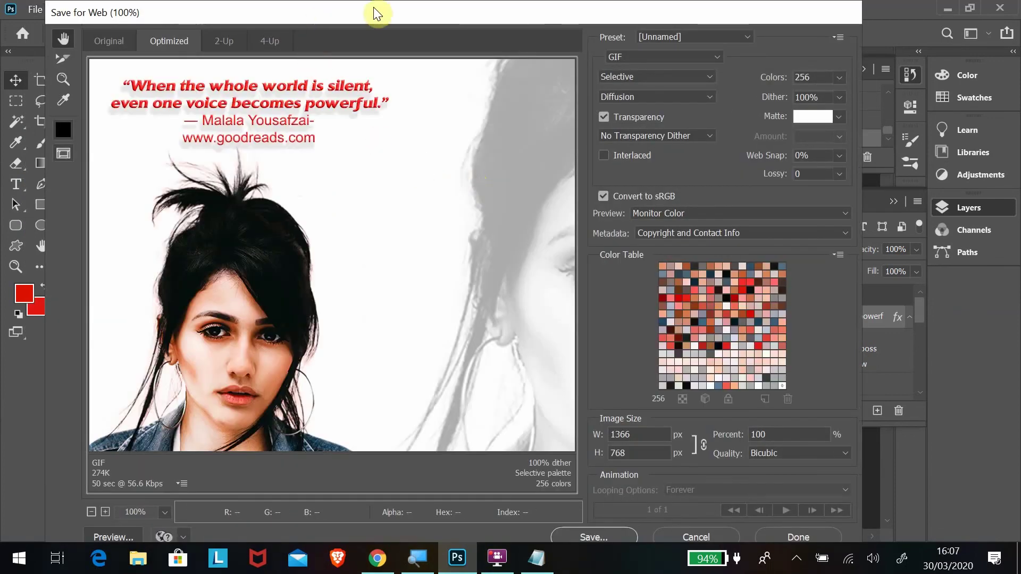
pyautogui.moveTo(374, 11); pyautogui.dragTo(382, 12)
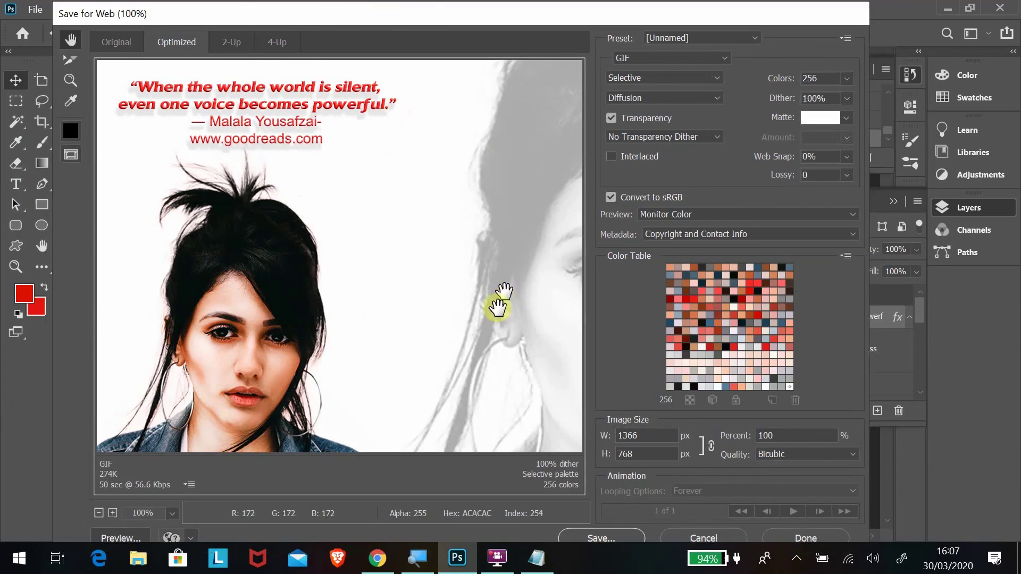
pyautogui.moveTo(420, 335); pyautogui.dragTo(422, 319)
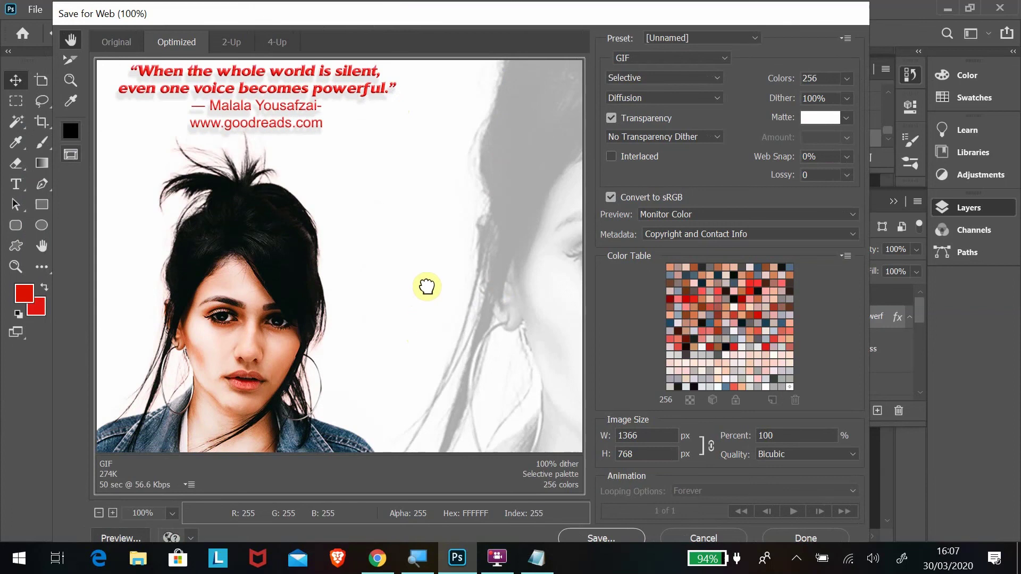
pyautogui.moveTo(402, 217)
pyautogui.mouseDown()
pyautogui.moveTo(426, 215)
pyautogui.moveTo(428, 271)
pyautogui.mouseUp()
pyautogui.click(125, 39)
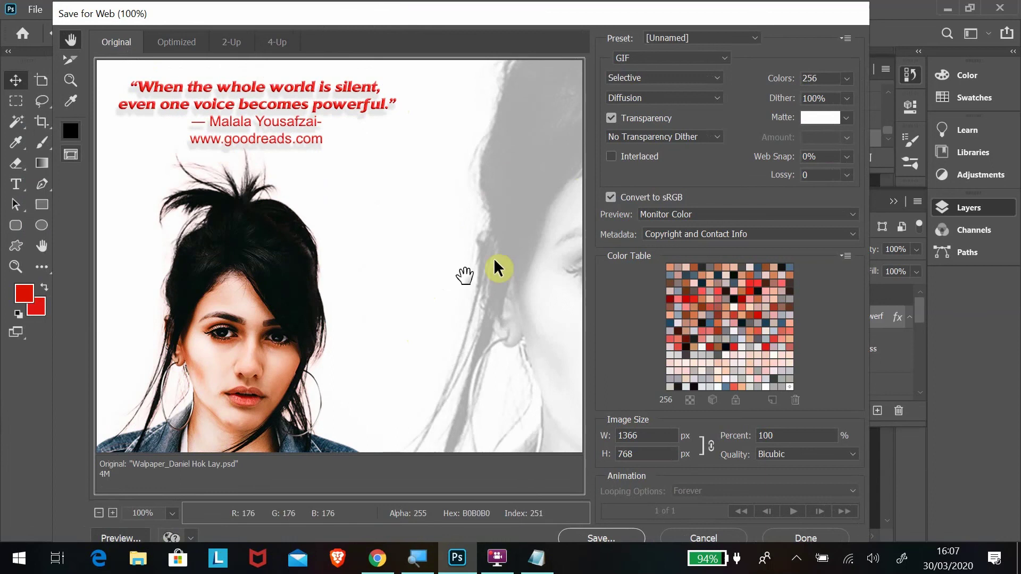
pyautogui.moveTo(315, 337); pyautogui.dragTo(321, 310)
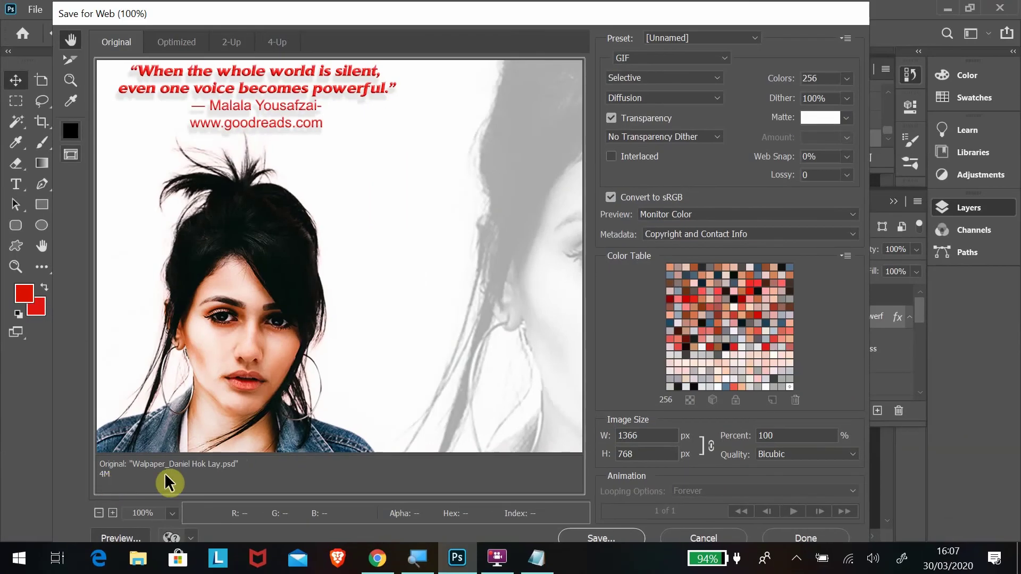
pyautogui.click(176, 44)
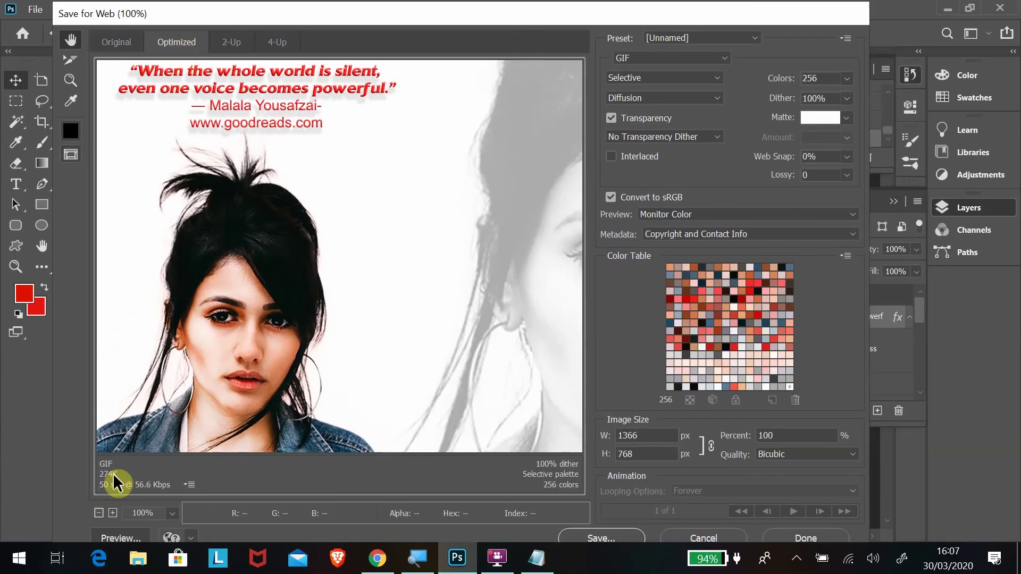
pyautogui.click(725, 58)
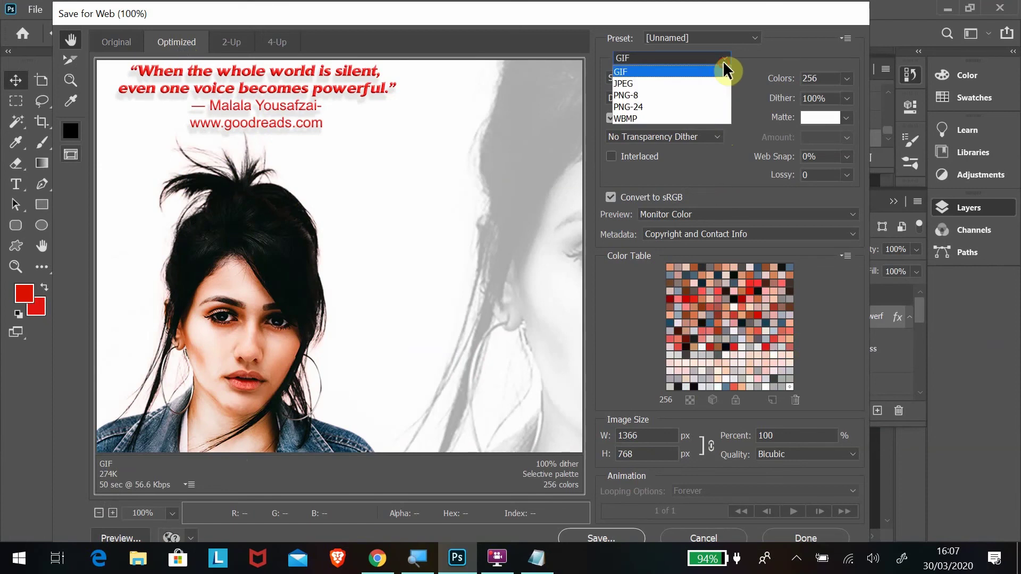
pyautogui.click(718, 83)
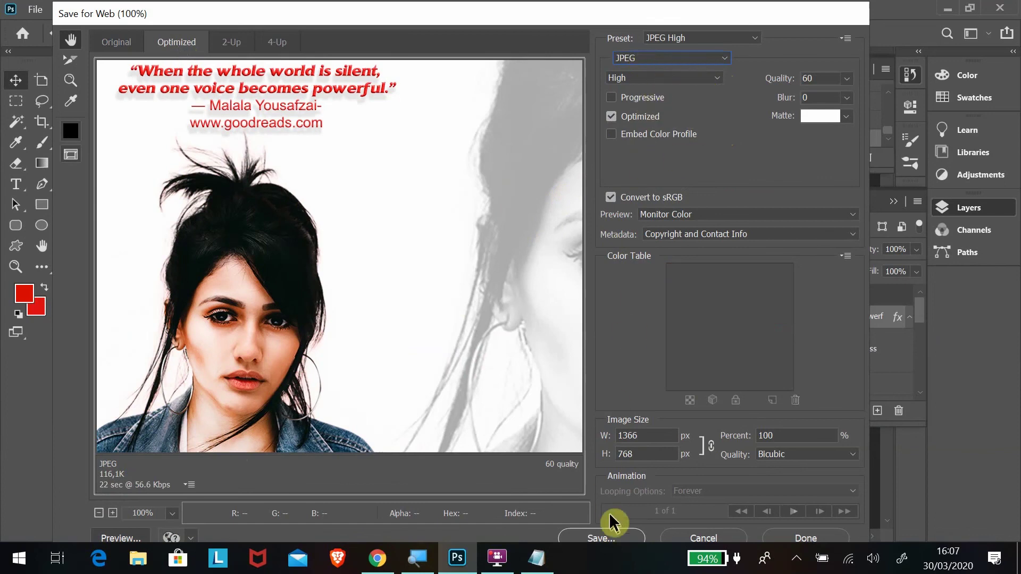
pyautogui.click(612, 537)
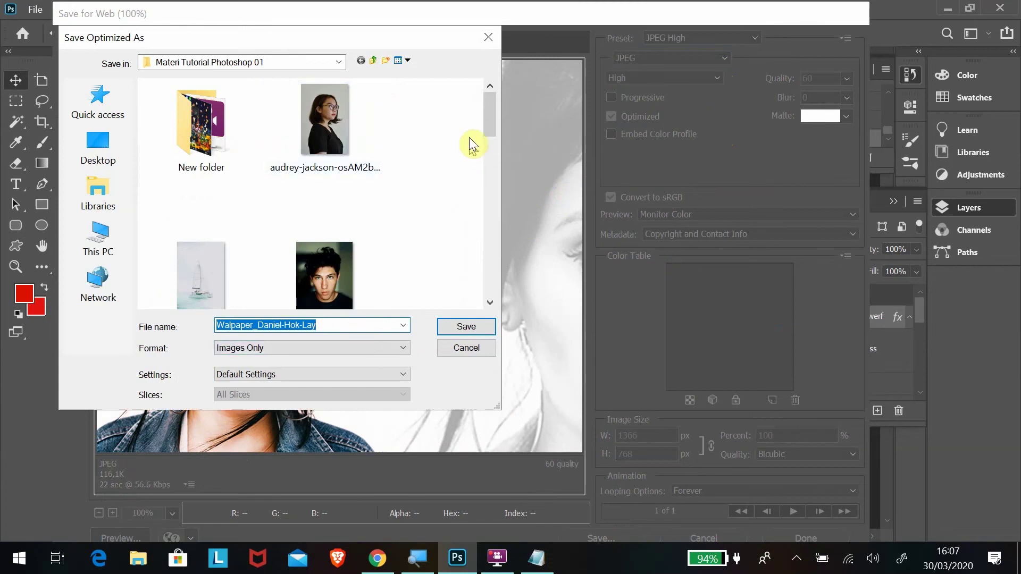
pyautogui.moveTo(493, 103); pyautogui.dragTo(490, 266)
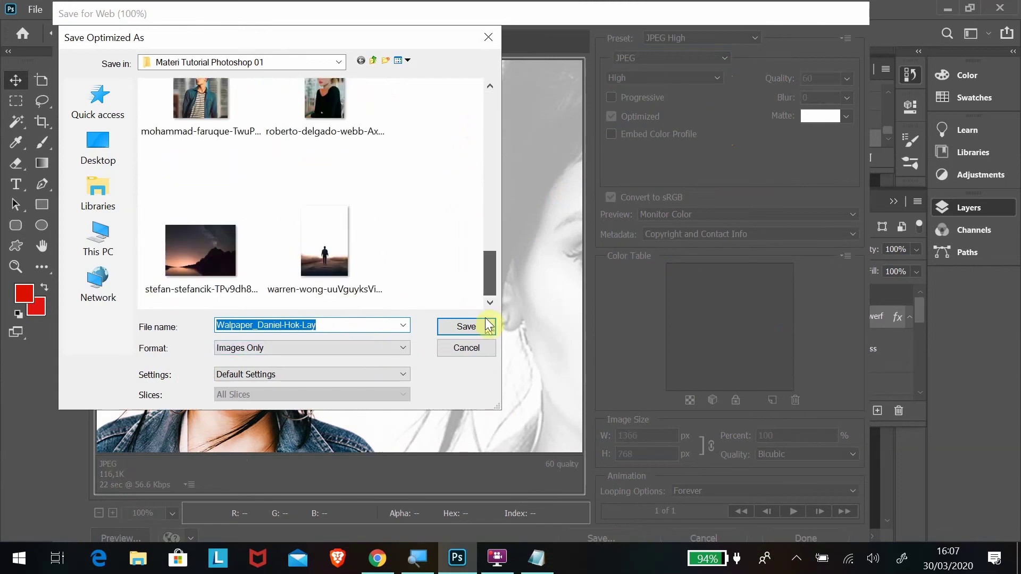
pyautogui.click(474, 324)
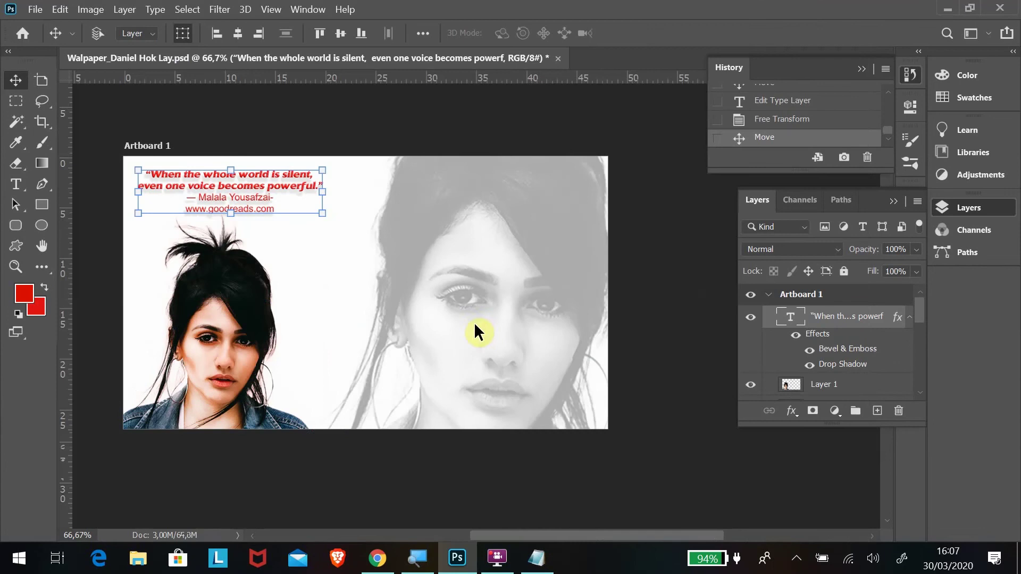